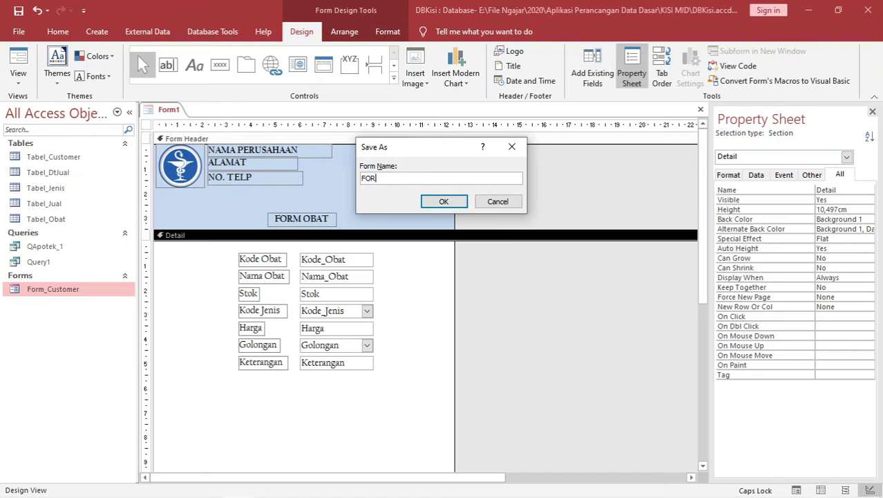
# Step: Save the form as FORMOBAT and compare it in Form View with the existing Form_Customer
pyautogui.press('Return')
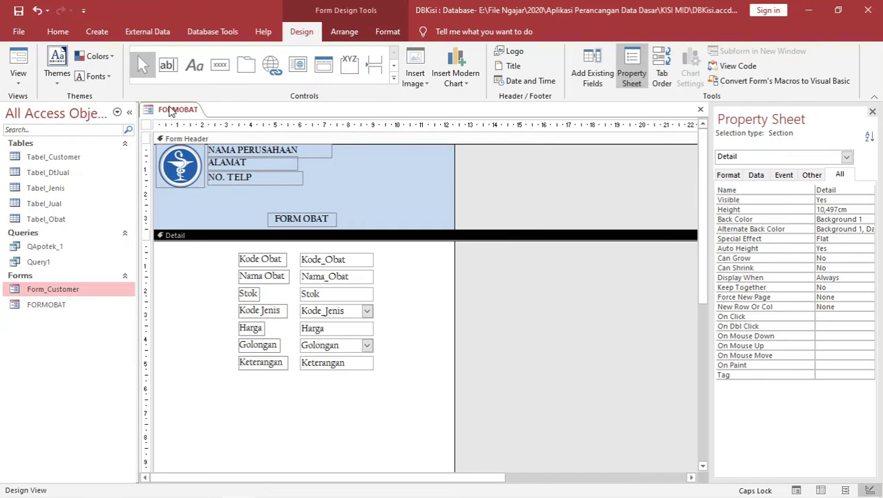
pyautogui.doubleClick(77, 290)
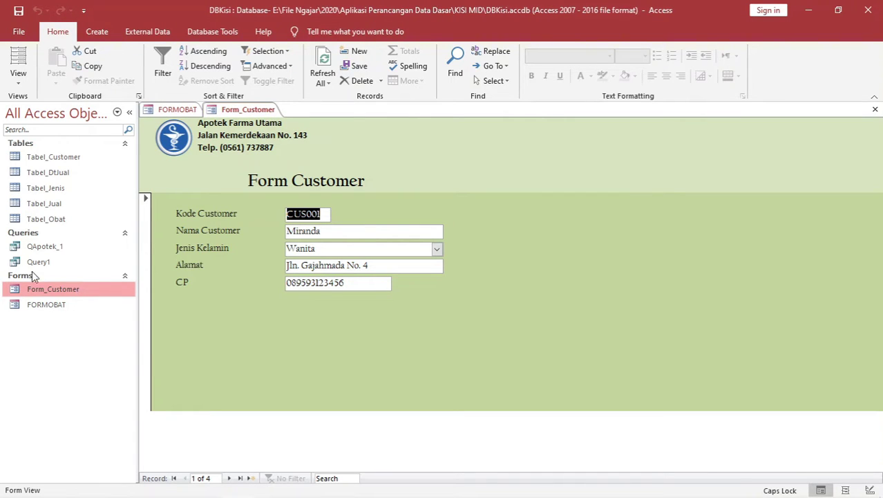
pyautogui.click(175, 110)
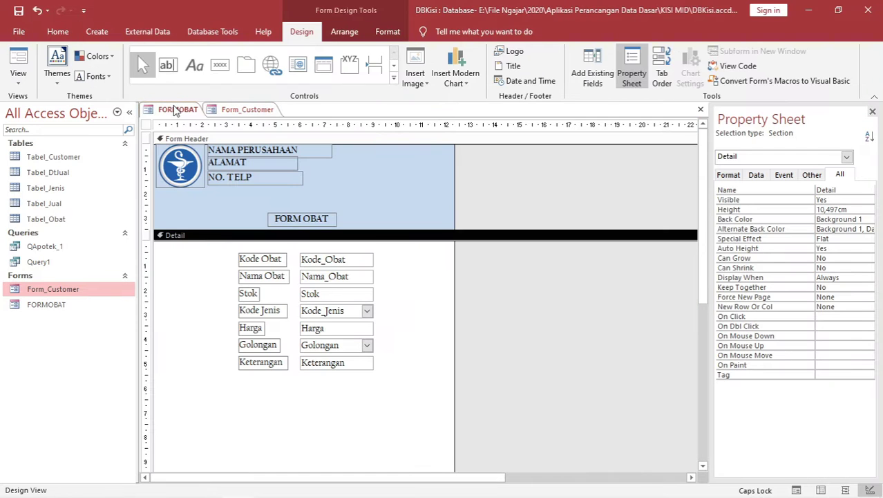
pyautogui.press('F5')
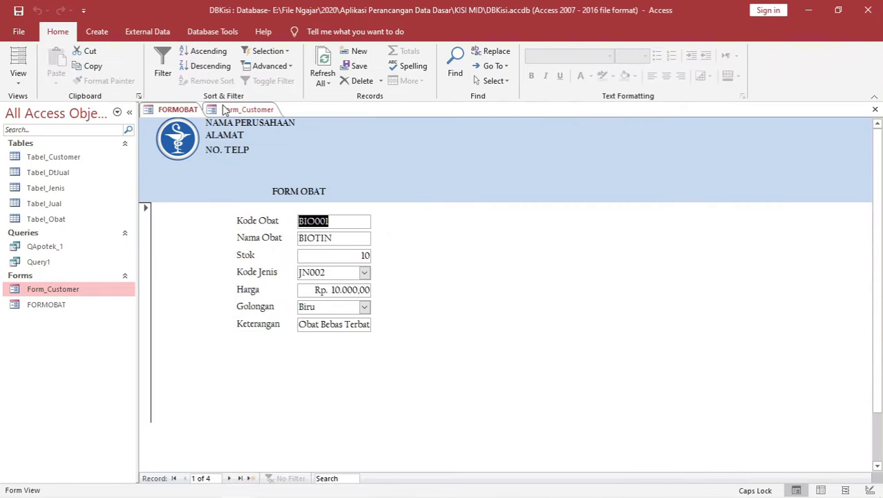
pyautogui.click(224, 110)
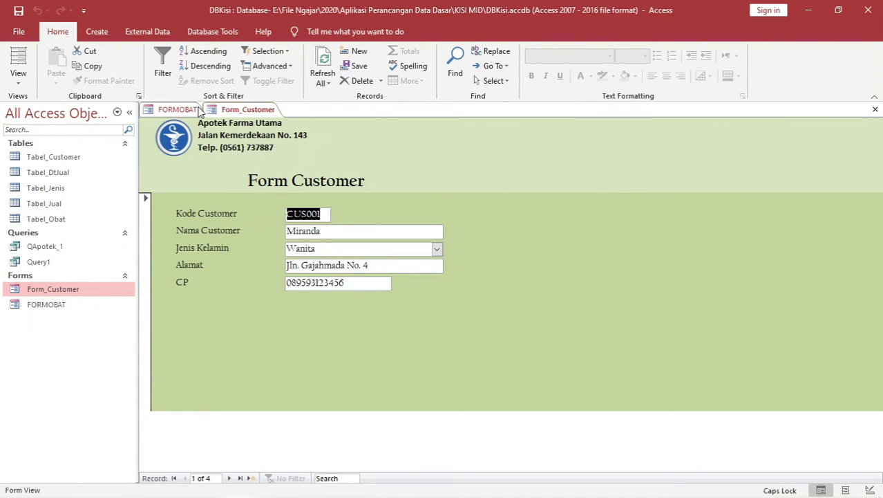
pyautogui.click(193, 112)
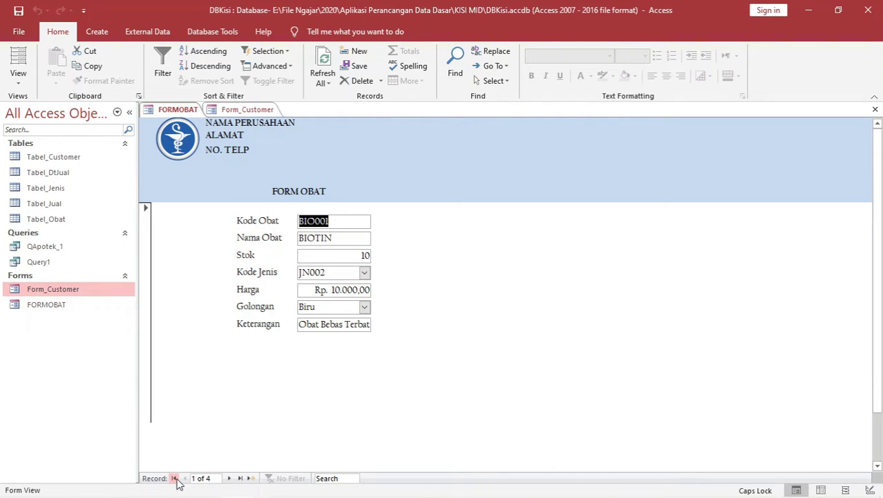
# Step: Browse the FORMOBAT records by jumping to the last one and stepping backward and forward
pyautogui.click(240, 482)
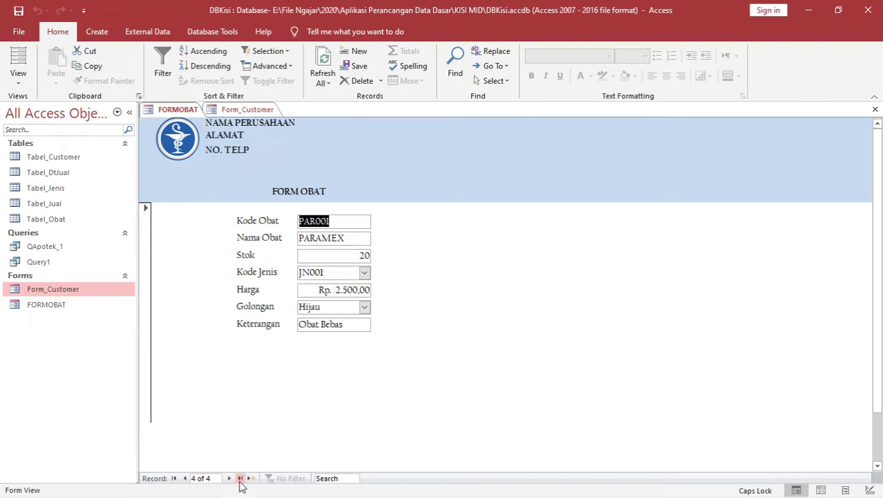
pyautogui.click(186, 480)
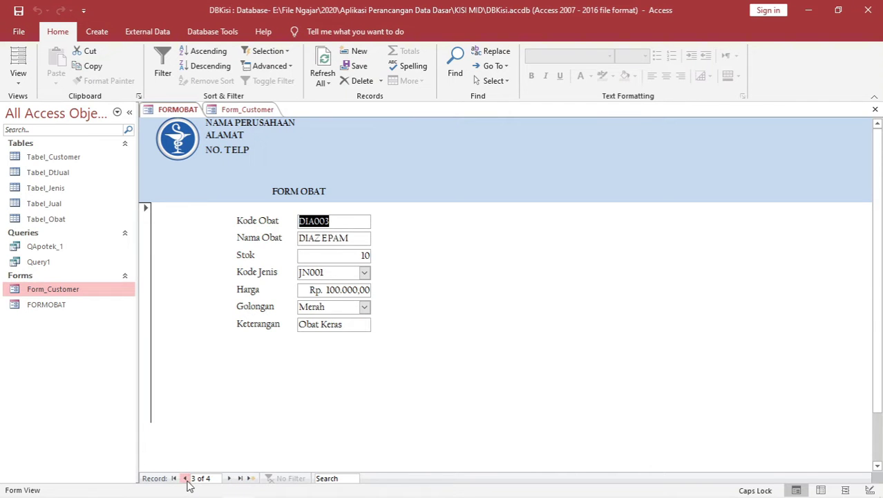
pyautogui.click(187, 480)
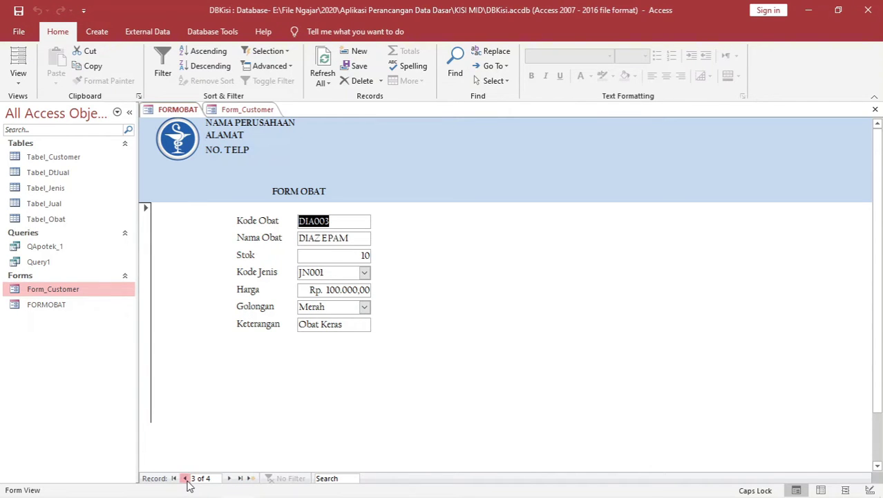
pyautogui.click(228, 478)
pyautogui.click(229, 478)
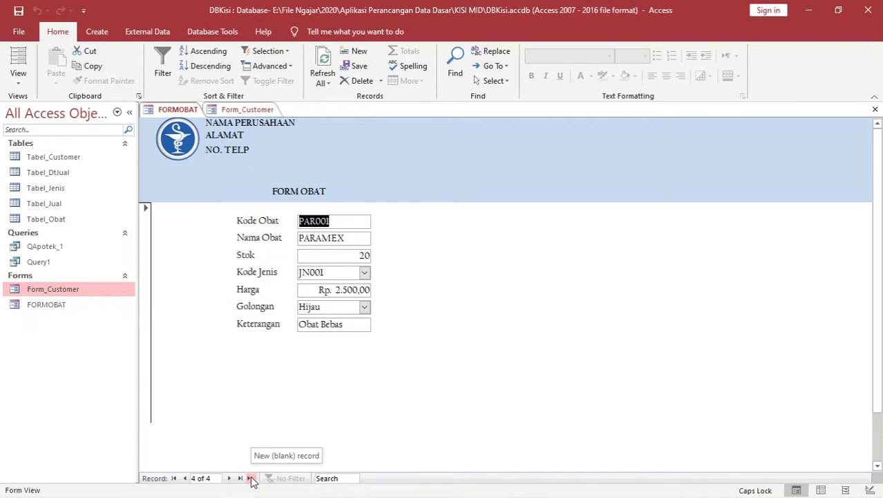
# Step: Add a new record with Kode Obat ABC, Nama Obat OBAT SAKIT KEPALA and Stok 10
pyautogui.click(251, 478)
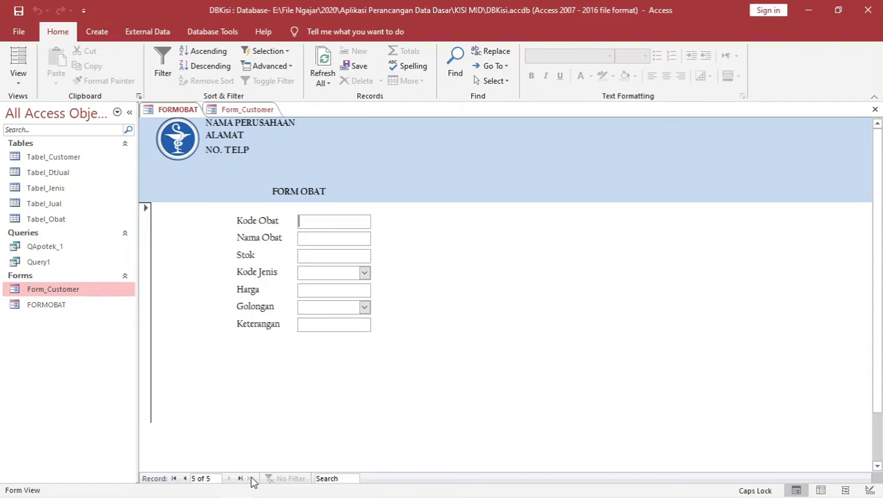
pyautogui.write('A')
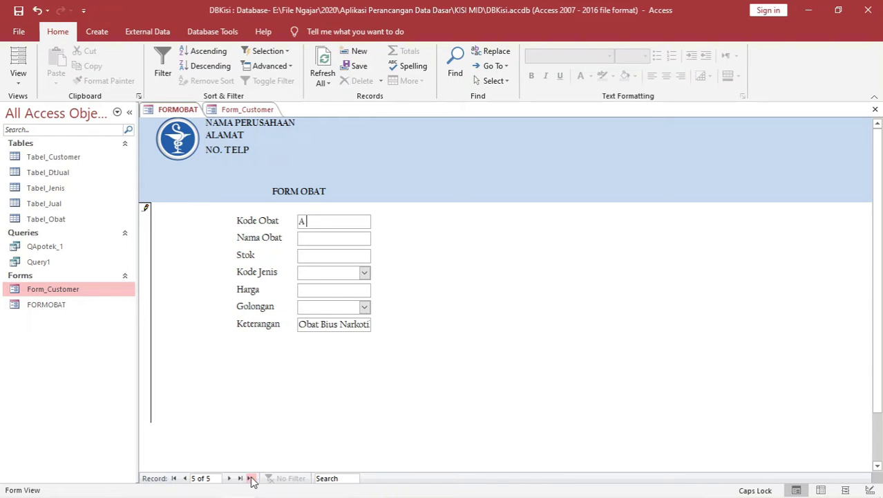
pyautogui.write('BCOBAT SAKIT KEPALA')
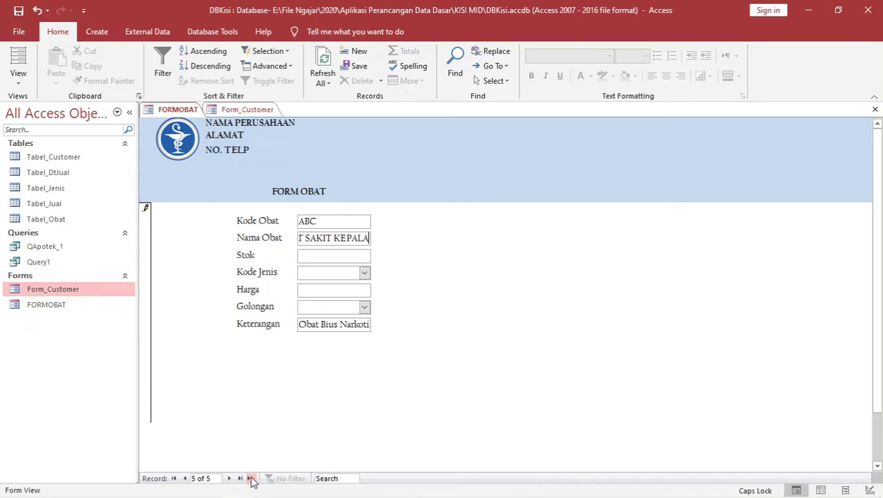
pyautogui.press('Tab')
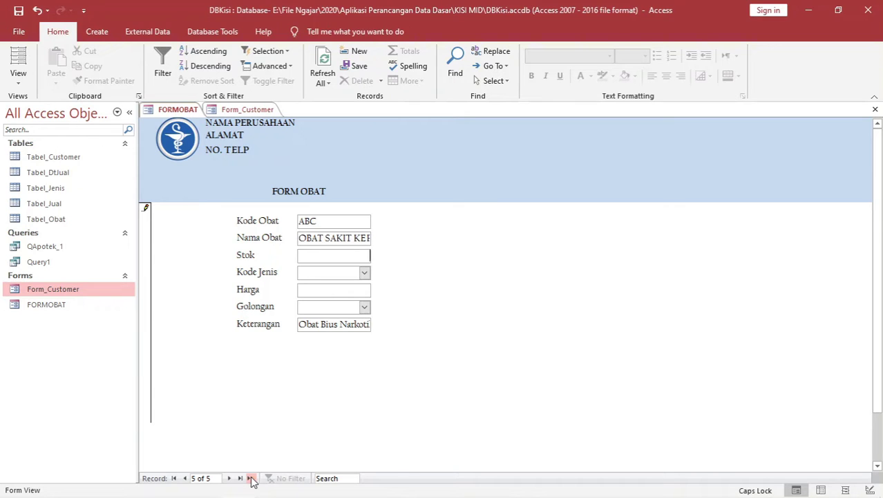
pyautogui.write('10')
pyautogui.press('Tab')
# Step: Set the new record's Kode Jenis to JN001 (Tablet) and its Harga to 5000
pyautogui.click(364, 273)
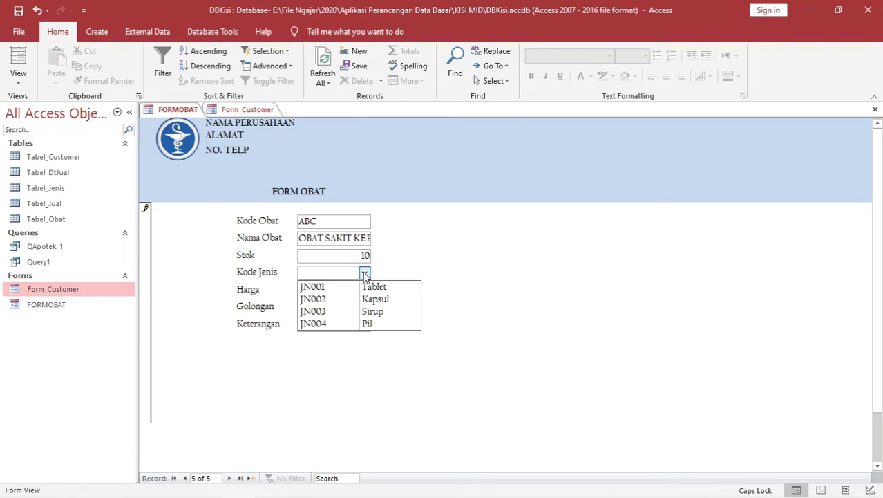
pyautogui.click(363, 287)
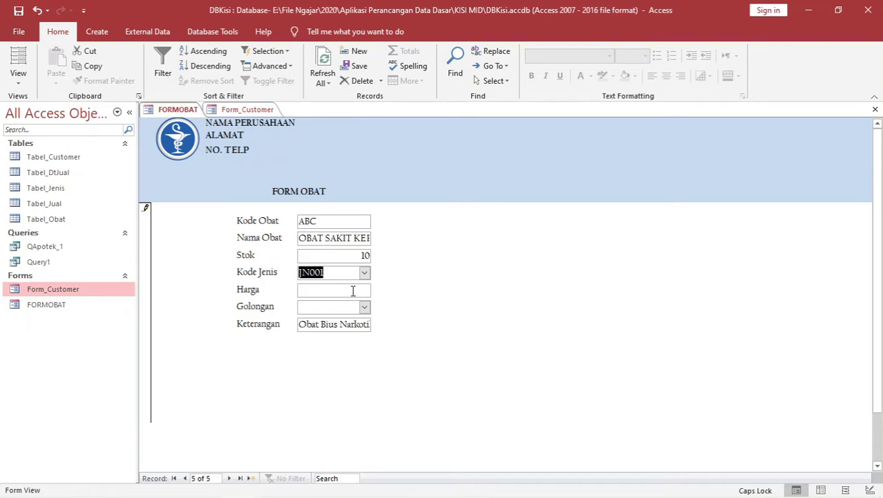
pyautogui.click(352, 291)
pyautogui.write('50')
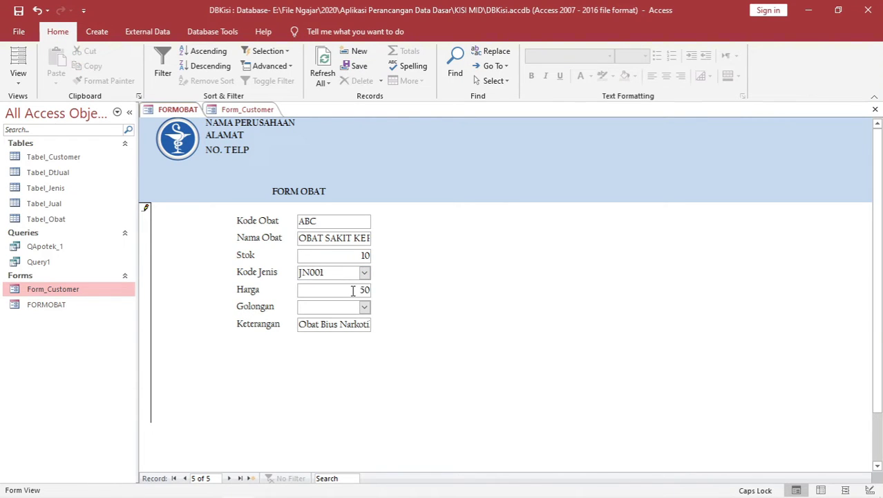
pyautogui.write('00')
# Step: Test how Keterangan responds by choosing Hijau, Biru, Merah and Hitam in turn for Golongan, twice over
pyautogui.click(364, 306)
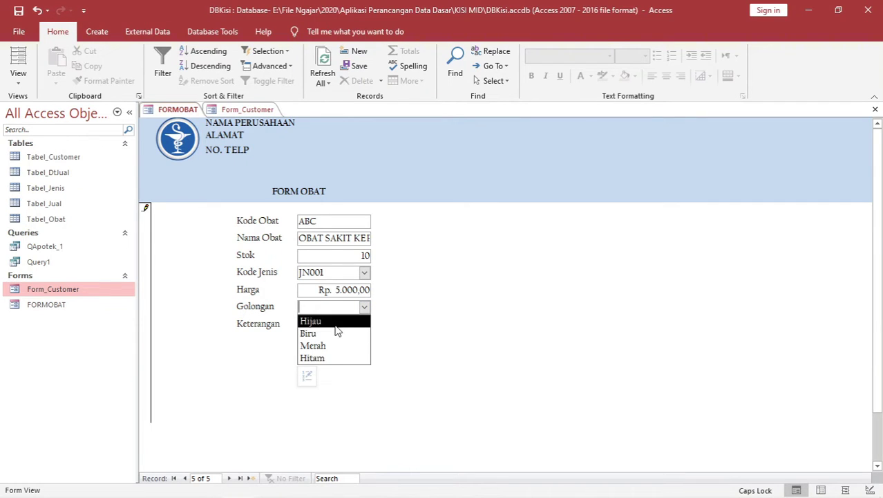
pyautogui.click(342, 322)
pyautogui.click(364, 308)
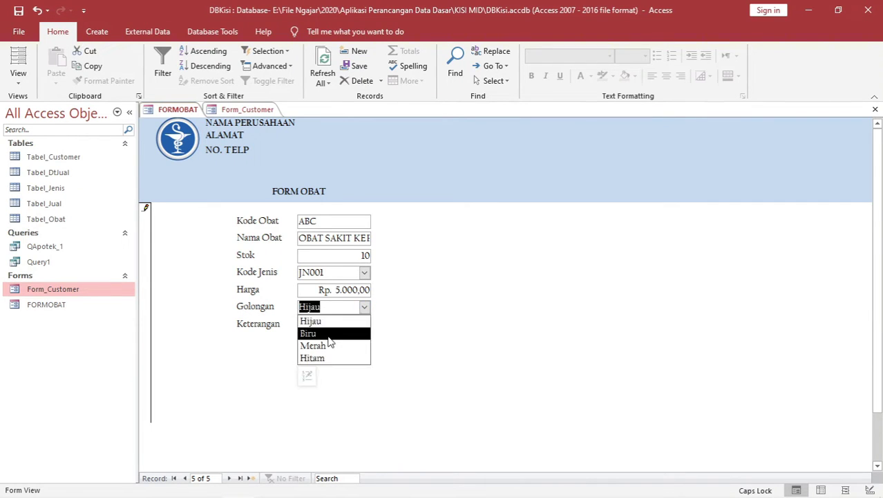
pyautogui.click(339, 334)
pyautogui.click(364, 308)
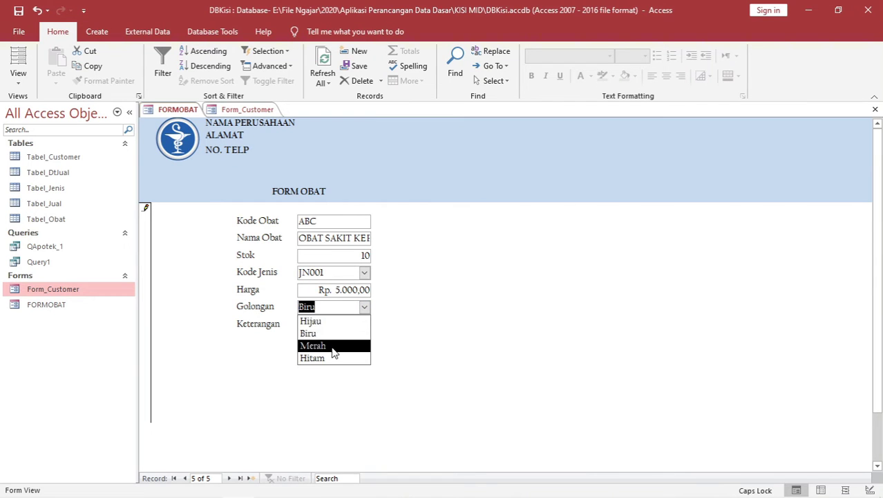
pyautogui.click(335, 345)
pyautogui.click(364, 308)
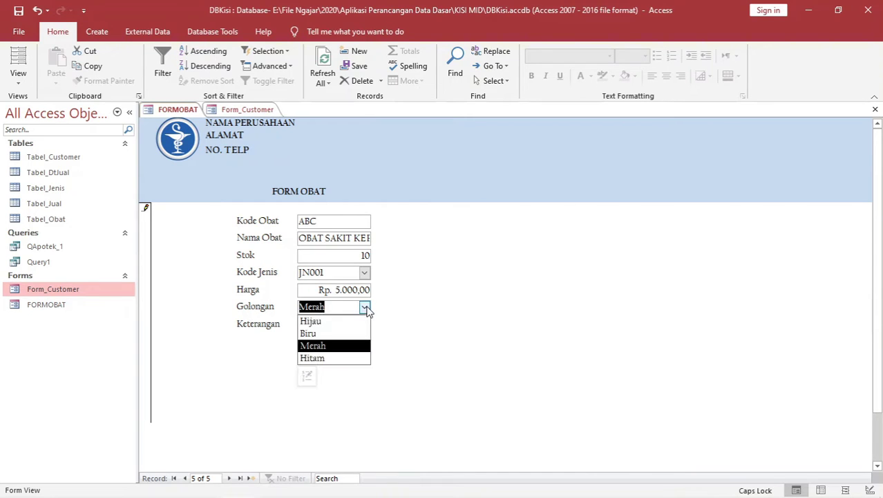
pyautogui.click(335, 358)
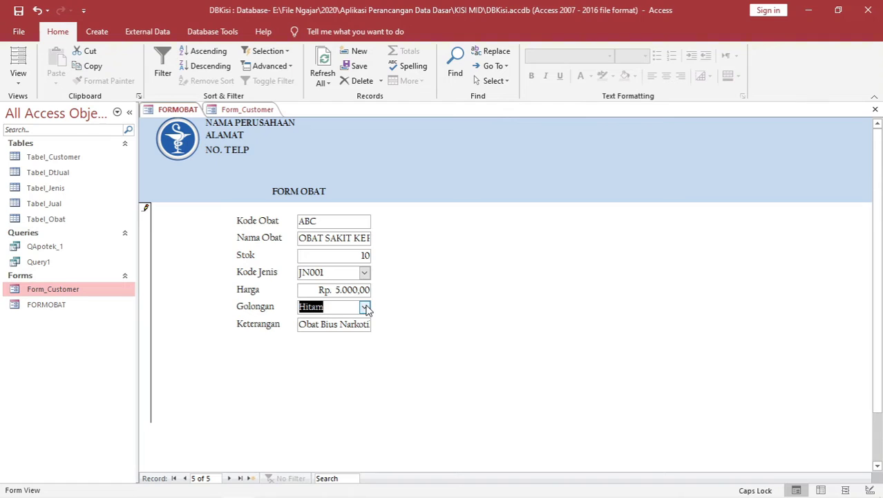
pyautogui.click(364, 308)
pyautogui.click(349, 322)
pyautogui.click(365, 307)
pyautogui.click(345, 333)
pyautogui.click(365, 306)
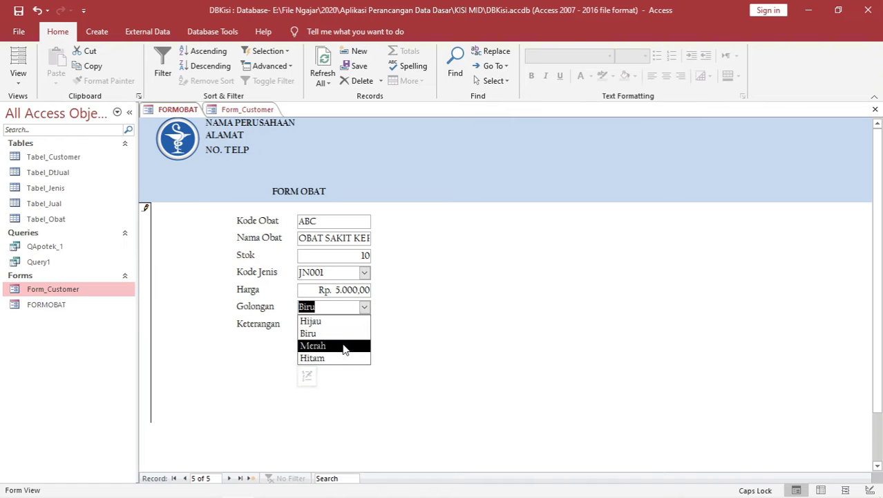
pyautogui.click(347, 347)
pyautogui.click(365, 307)
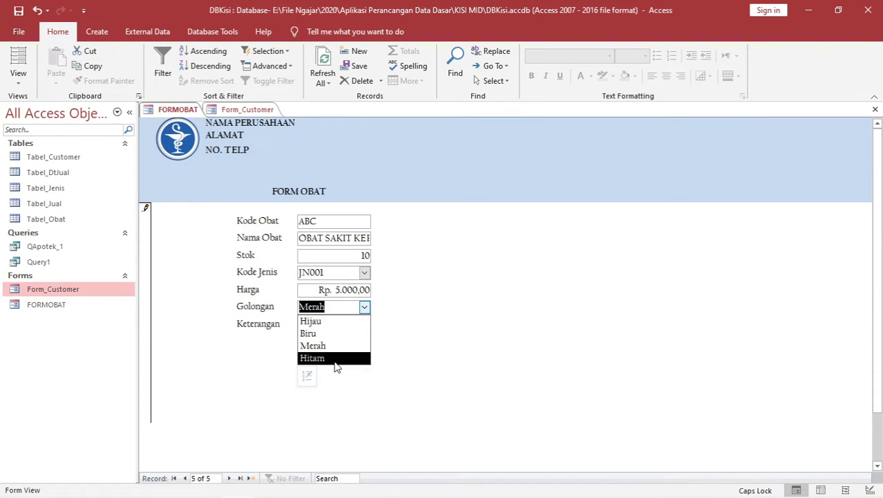
pyautogui.click(338, 359)
# Step: Set the ABC record's Golongan to Hijau and save it
pyautogui.click(364, 308)
pyautogui.click(343, 323)
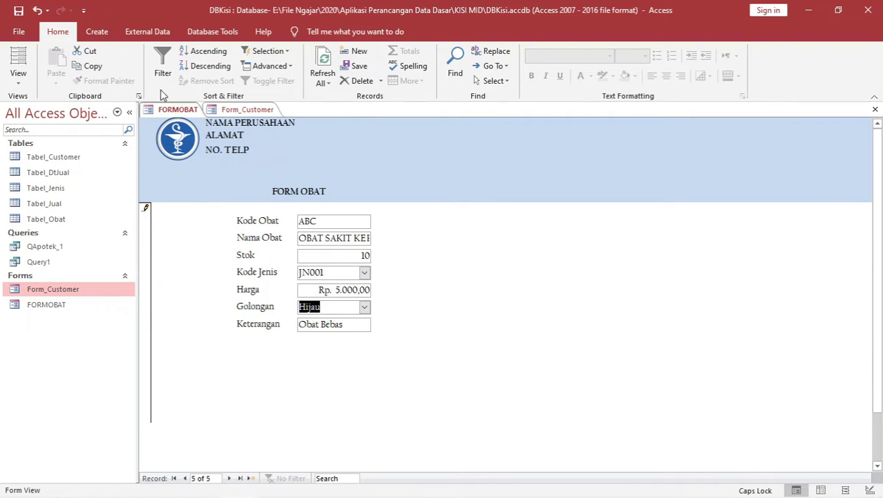
pyautogui.click(166, 115)
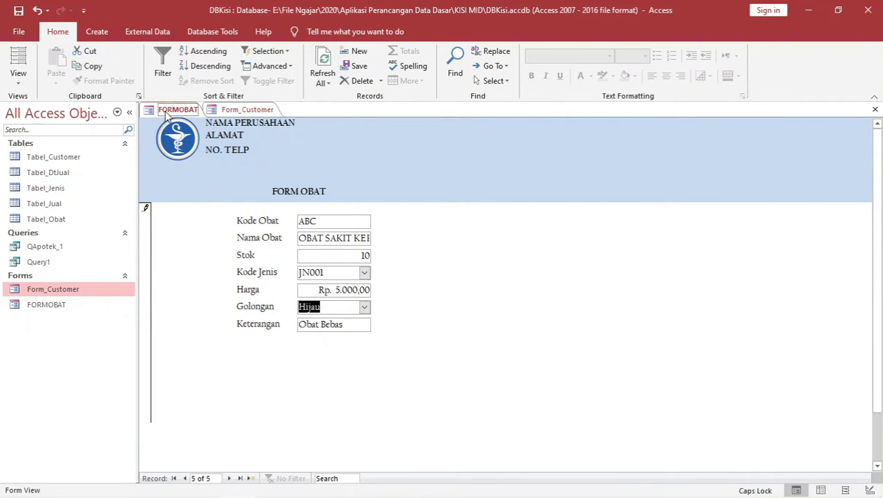
pyautogui.rightClick(169, 114)
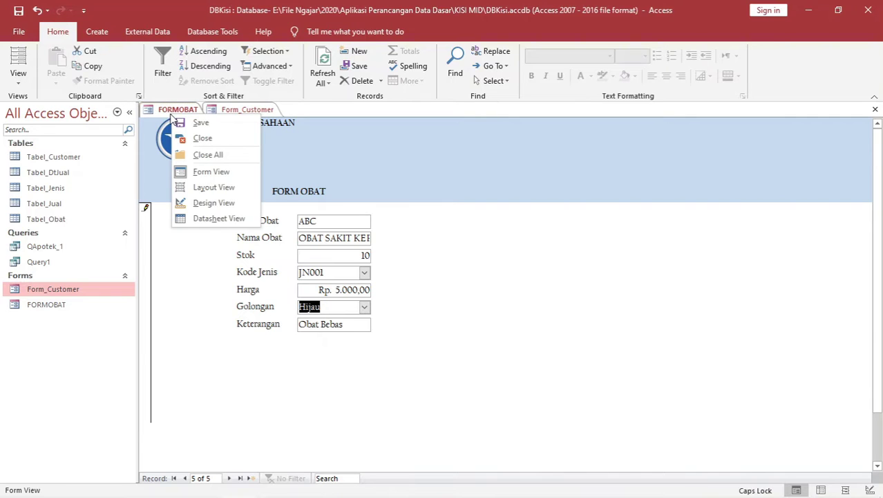
pyautogui.click(191, 125)
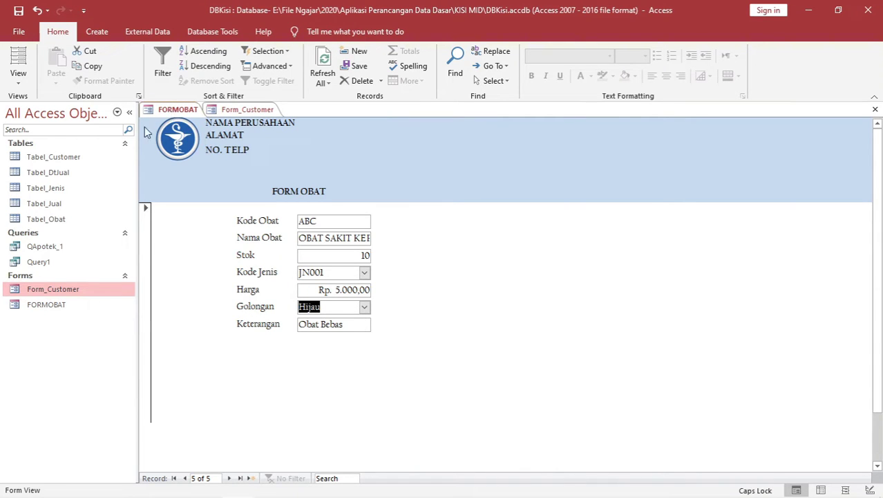
# Step: Open Tabel_Obat to check the ABC record, and close the table
pyautogui.click(53, 219)
pyautogui.doubleClick(53, 219)
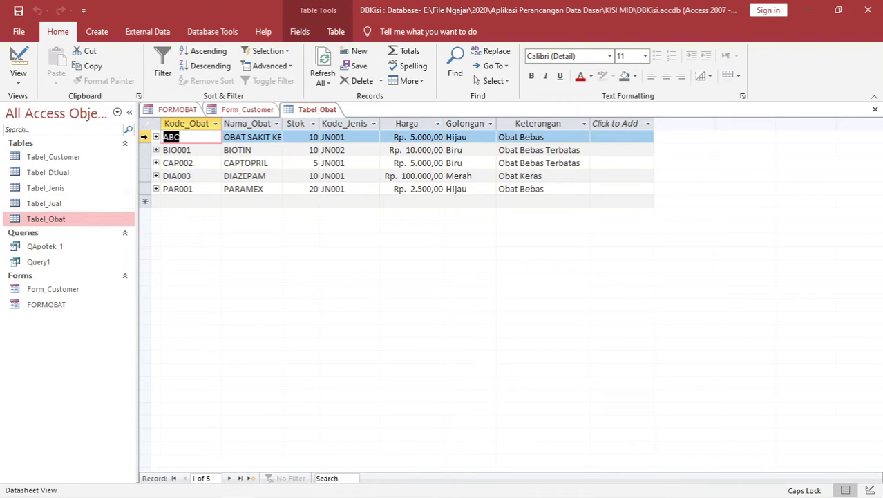
pyautogui.click(144, 137)
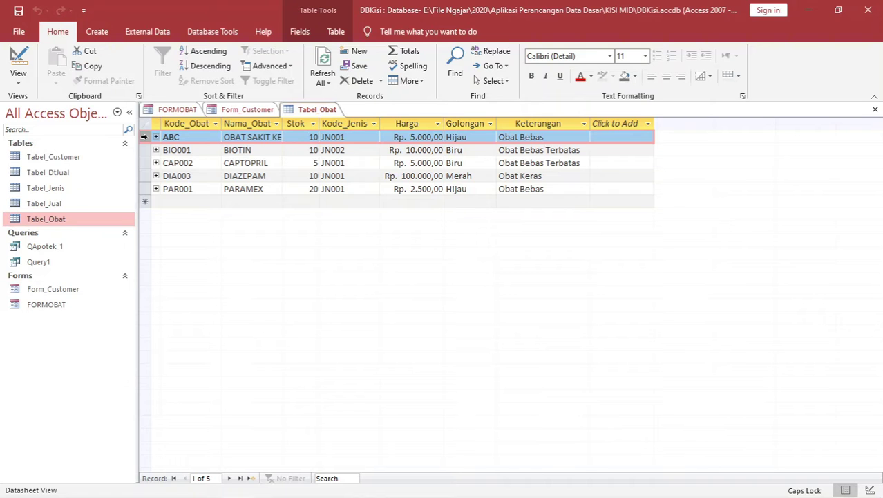
pyautogui.rightClick(319, 111)
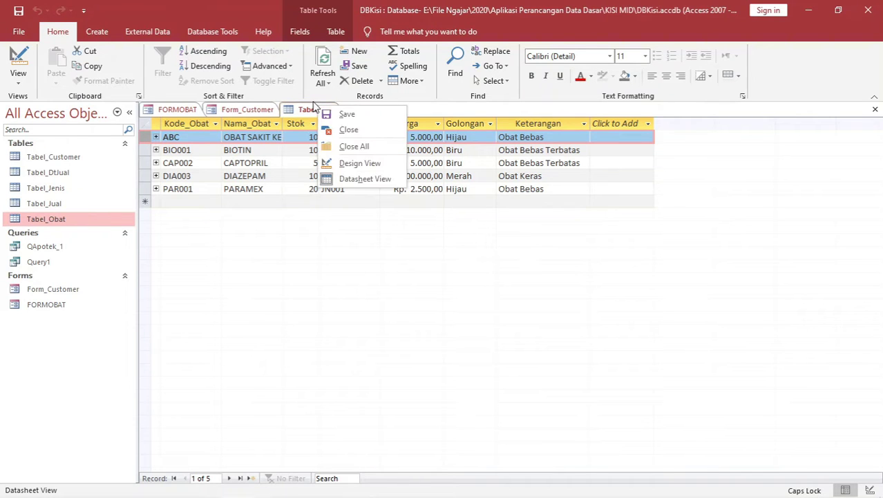
pyautogui.click(349, 128)
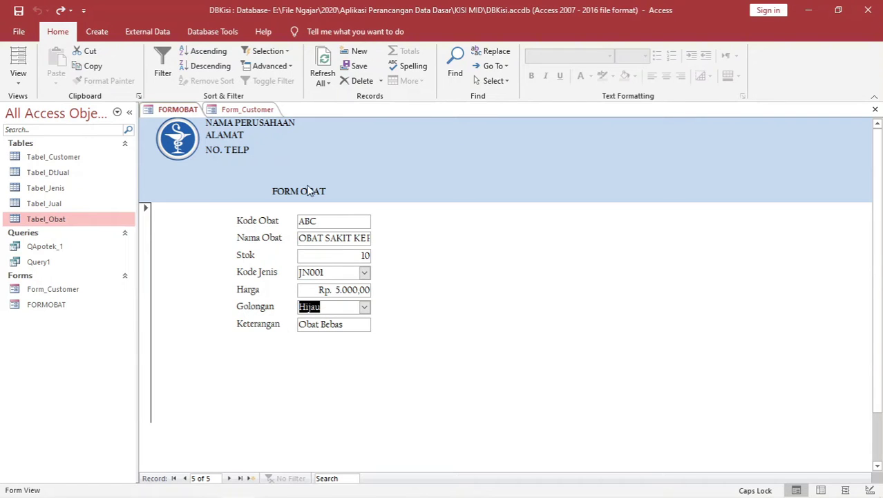
# Step: Delete the ABC record through FORMOBAT, confirm the deletion, and reopen Tabel_Obat to check its records
pyautogui.click(381, 82)
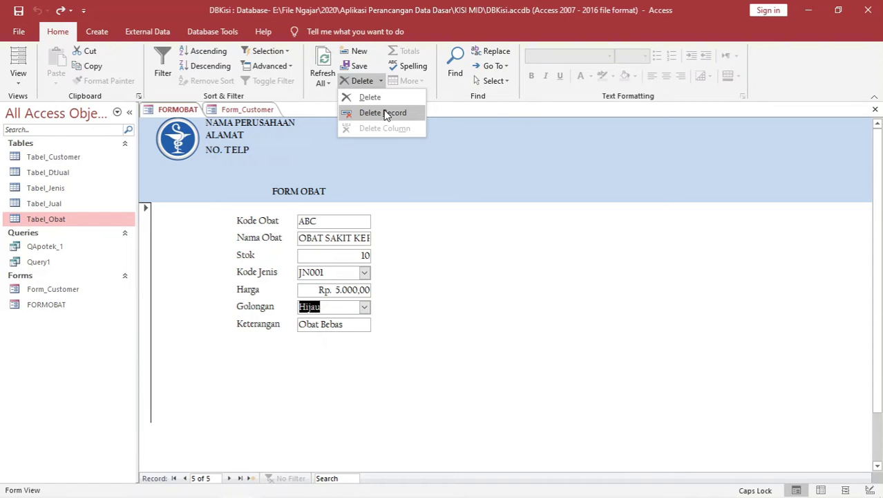
pyautogui.click(385, 113)
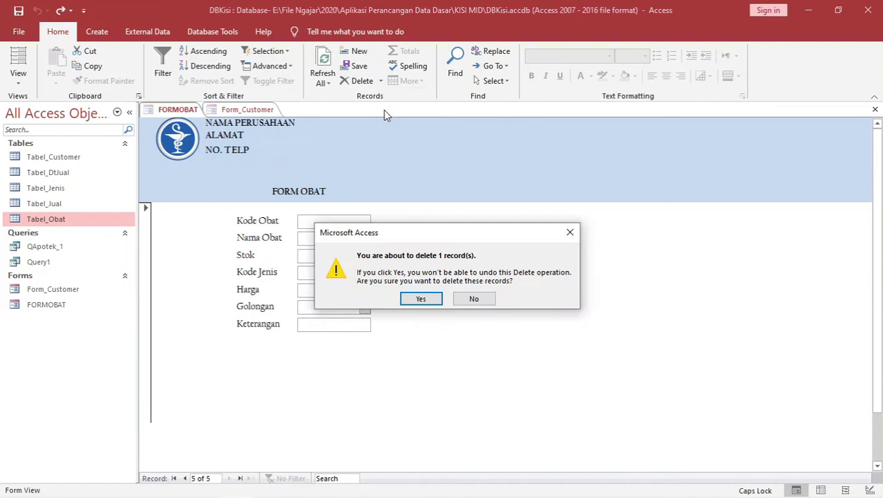
pyautogui.click(417, 298)
pyautogui.doubleClick(65, 220)
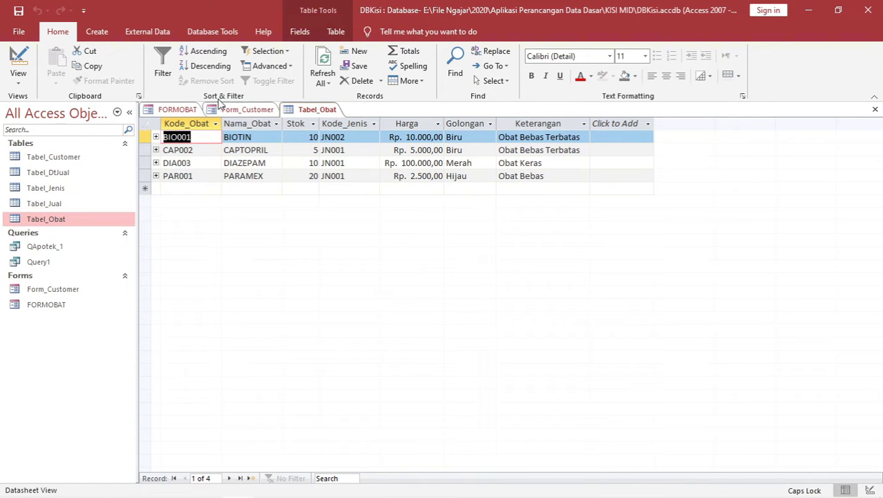
# Step: Close Tabel_Obat and browse the FORMOBAT records one by one from the first to the last
pyautogui.rightClick(326, 113)
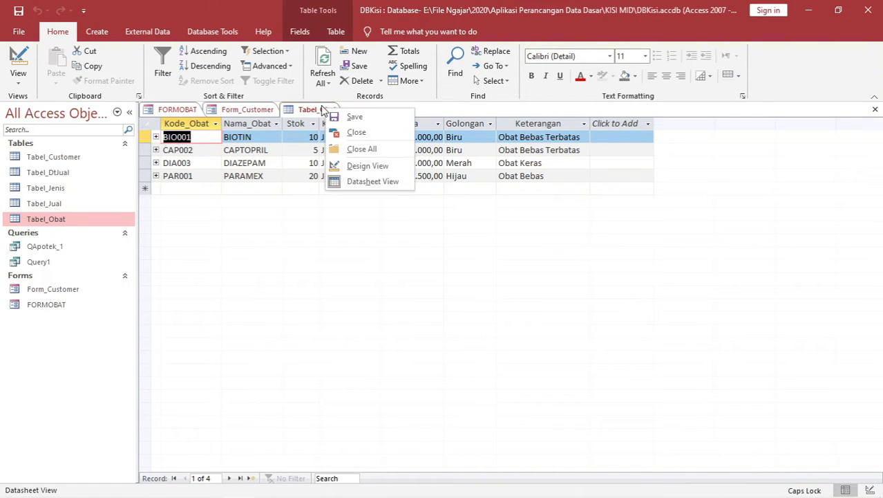
pyautogui.click(349, 132)
pyautogui.click(180, 112)
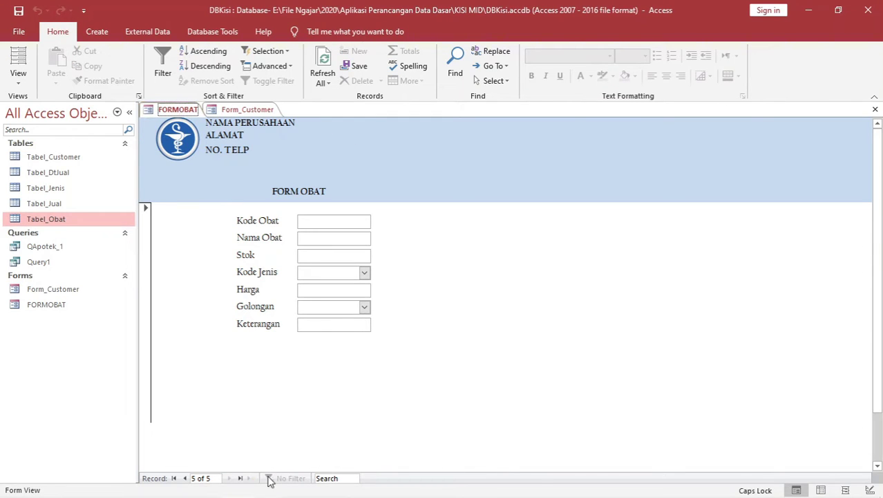
pyautogui.click(186, 478)
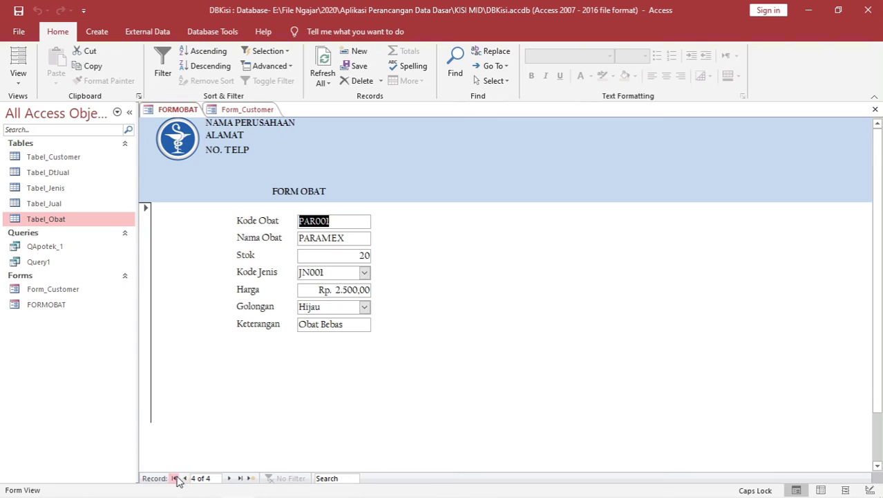
pyautogui.click(173, 478)
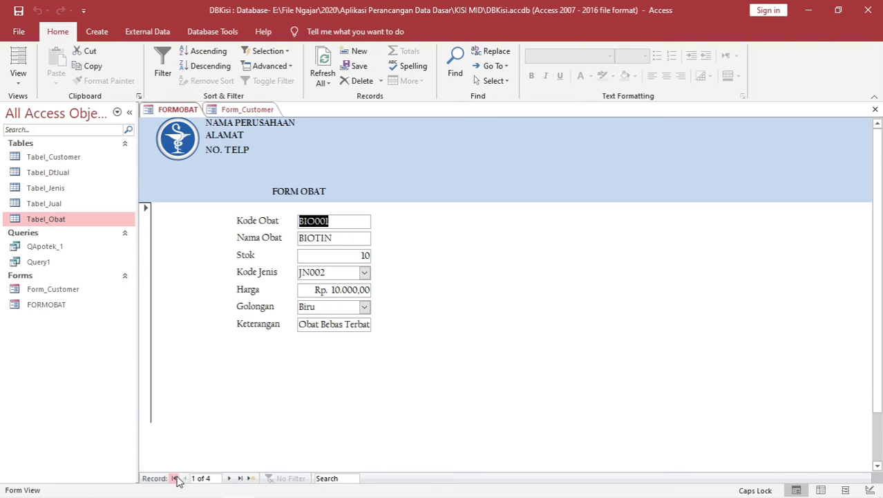
pyautogui.click(230, 479)
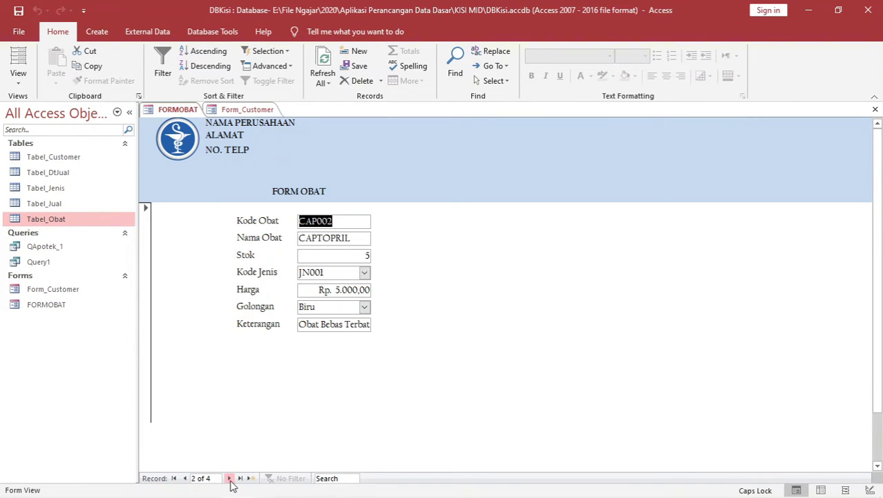
pyautogui.click(231, 481)
pyautogui.click(231, 480)
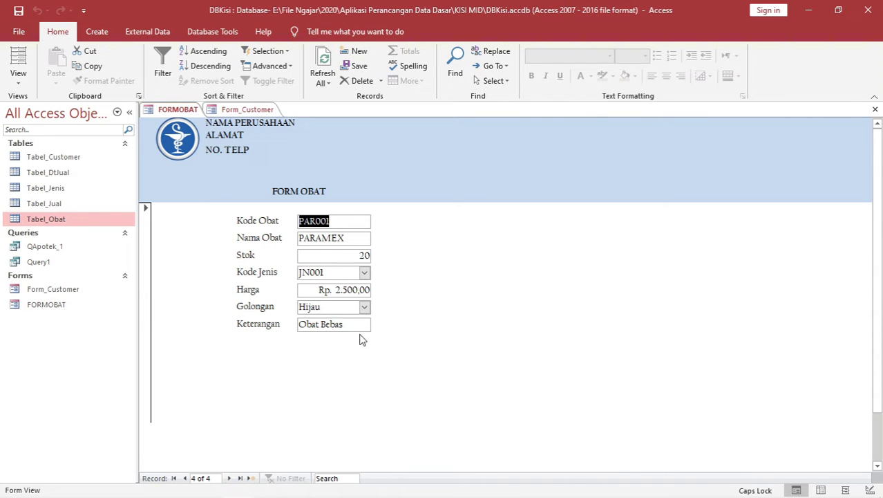
# Step: Set the PARAMEX record's Harga to 3000, save it by moving to the previous record, and return to check it
pyautogui.click(350, 289)
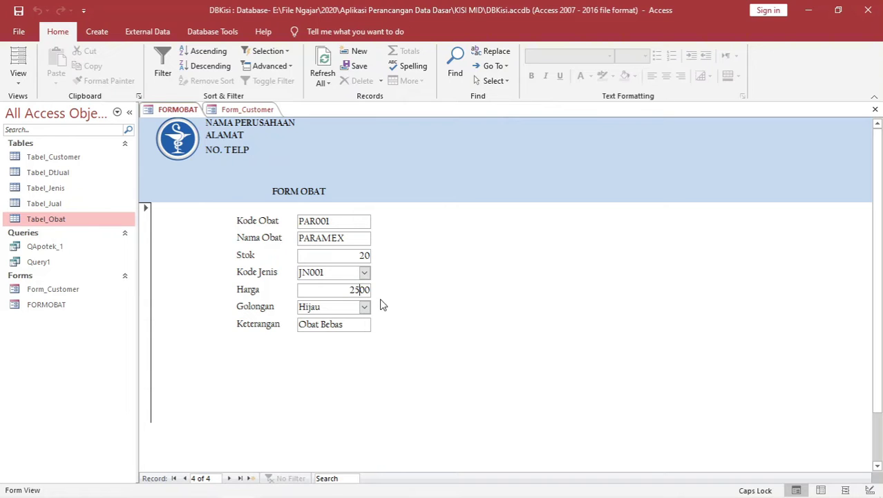
pyautogui.press('BackSpace')
pyautogui.press('BackSpace')
pyautogui.write('30')
pyautogui.click(187, 478)
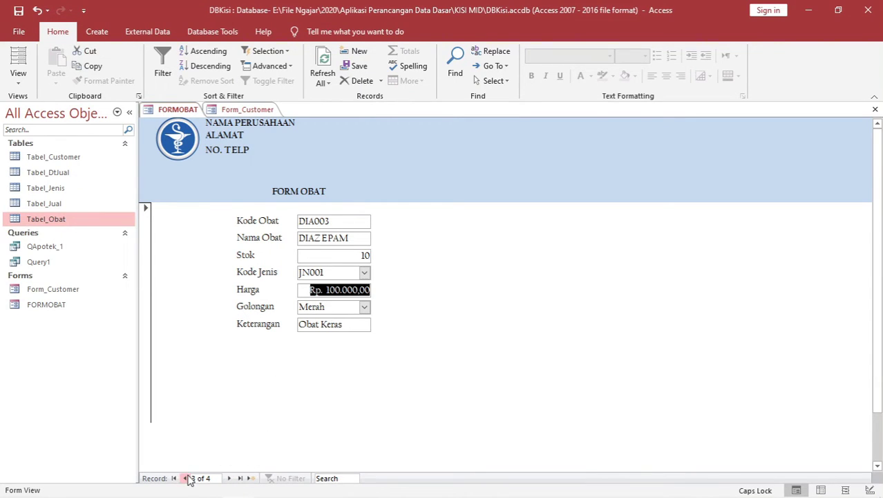
pyautogui.click(229, 478)
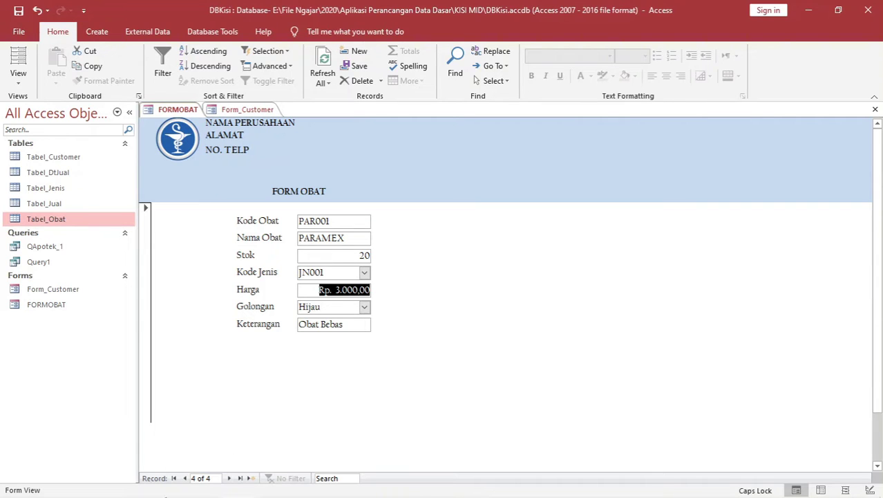
pyautogui.moveTo(236, 482)
# Step: Close FORMOBAT and open Form_Customer in Design View with its Detail section selected
pyautogui.click(258, 110)
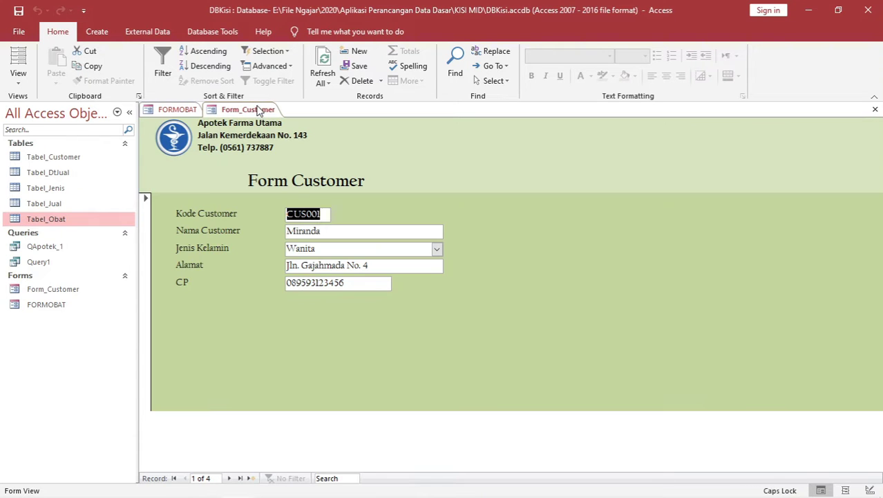
pyautogui.click(173, 109)
pyautogui.rightClick(166, 109)
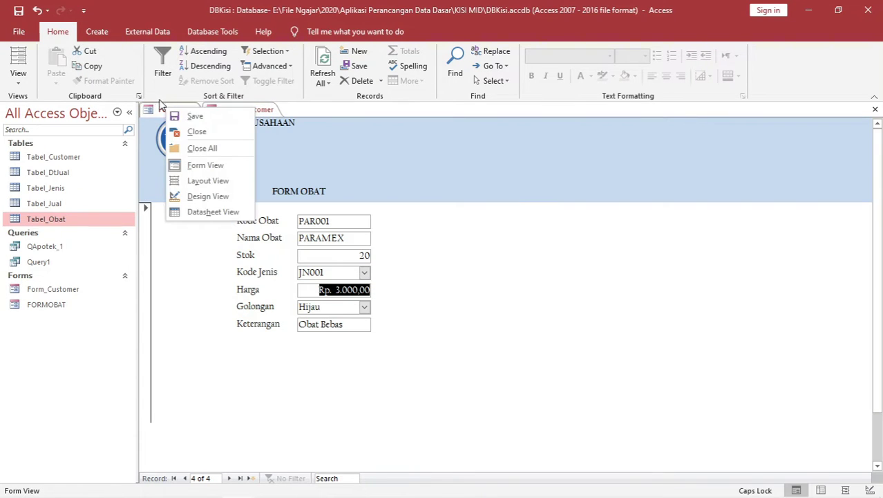
pyautogui.click(196, 131)
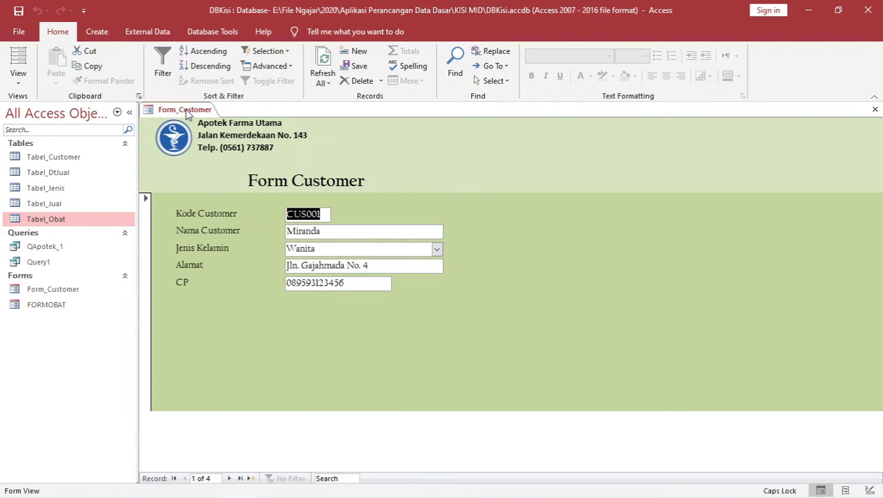
pyautogui.rightClick(187, 114)
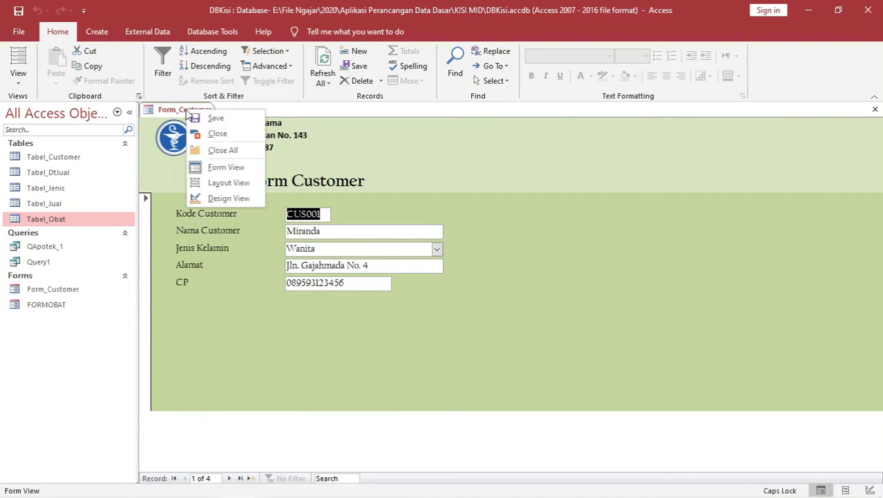
pyautogui.click(212, 197)
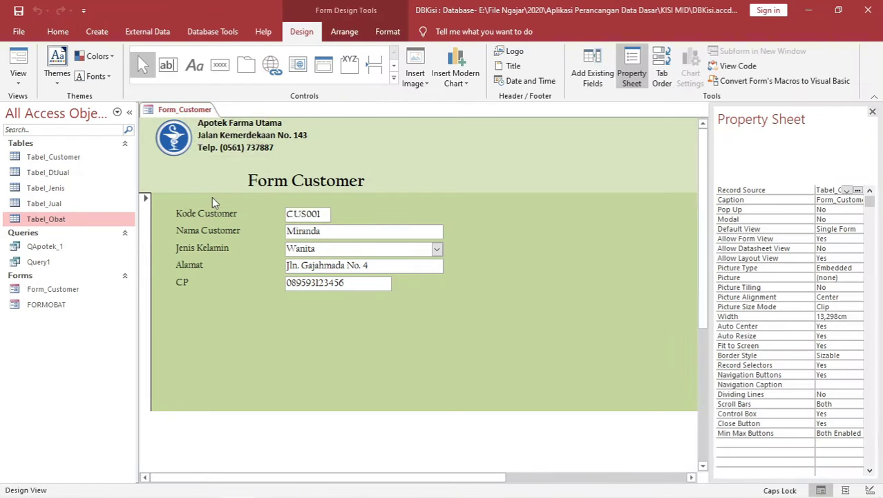
pyautogui.click(372, 366)
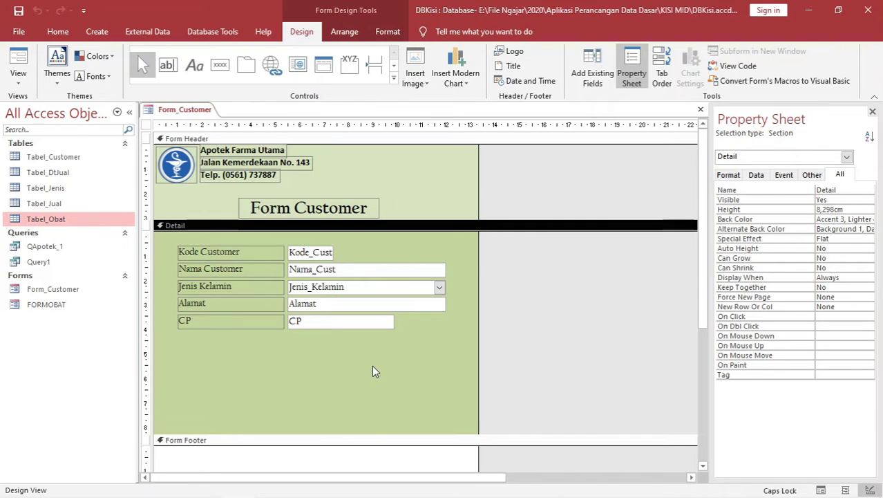
# Step: Examine the available form controls and compare them with the Jenis_Kelamin combo box on the form
pyautogui.click(394, 80)
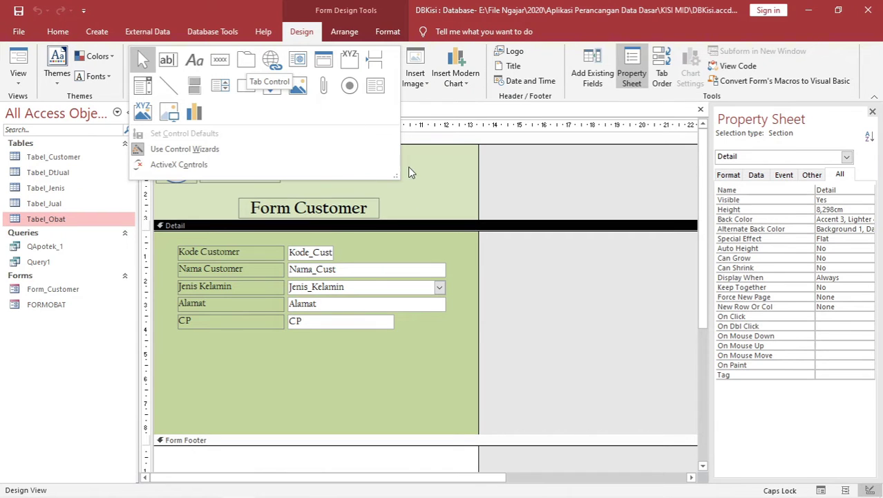
pyautogui.click(194, 198)
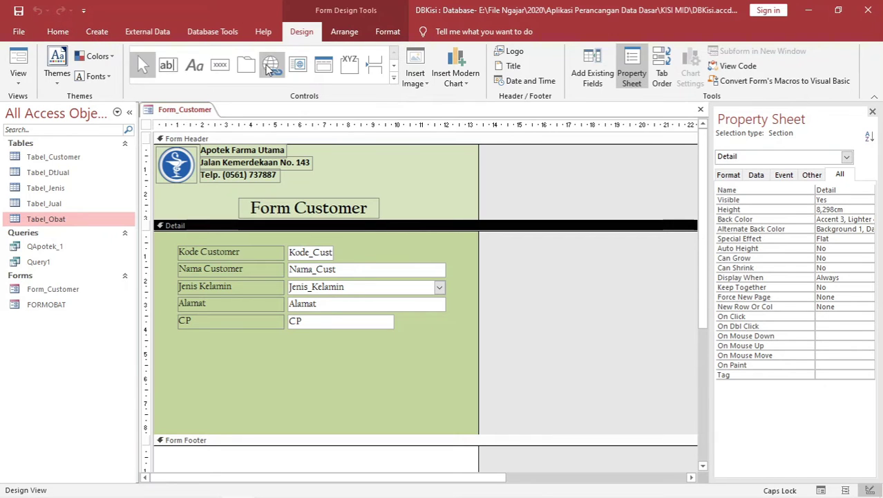
pyautogui.click(394, 79)
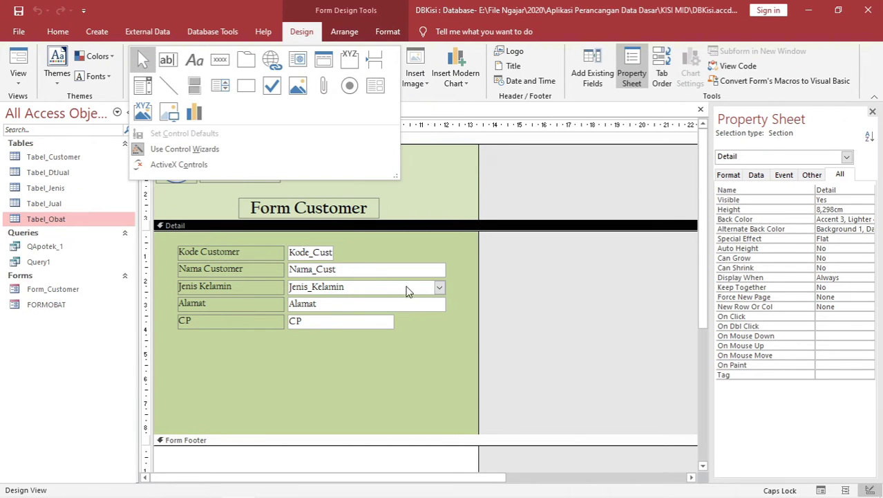
pyautogui.click(439, 288)
pyautogui.click(439, 287)
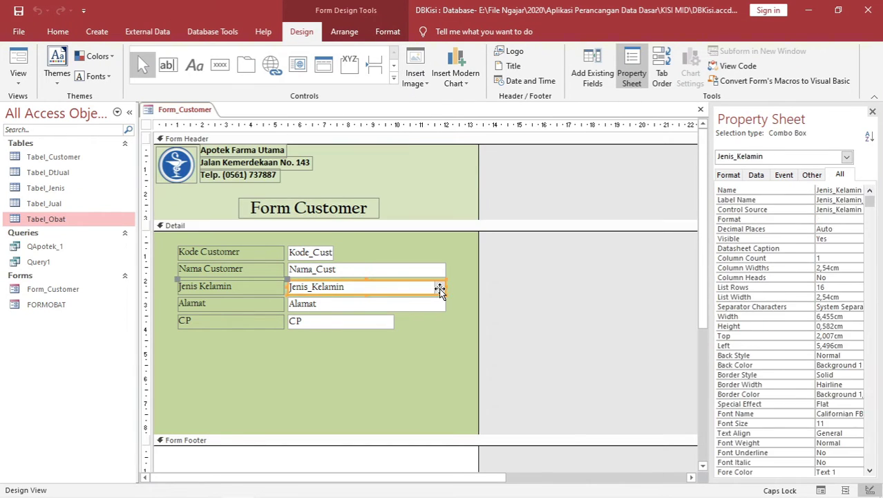
pyautogui.click(393, 79)
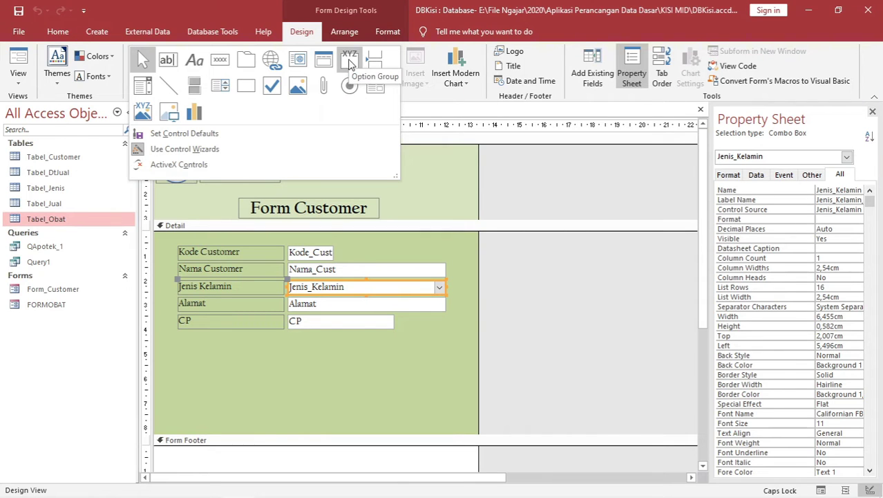
pyautogui.click(349, 85)
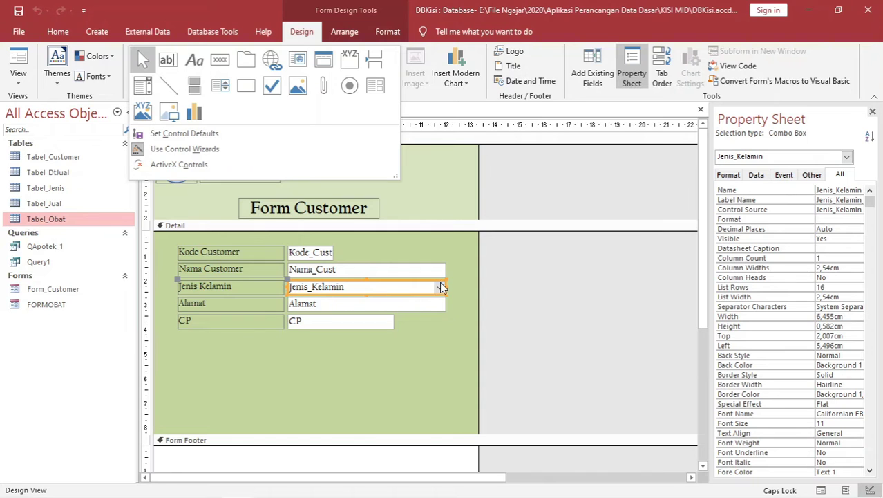
# Step: Draw a list box about 4.1 cm wide and 3.4 cm high below the CP field, using manually typed values
pyautogui.click(220, 89)
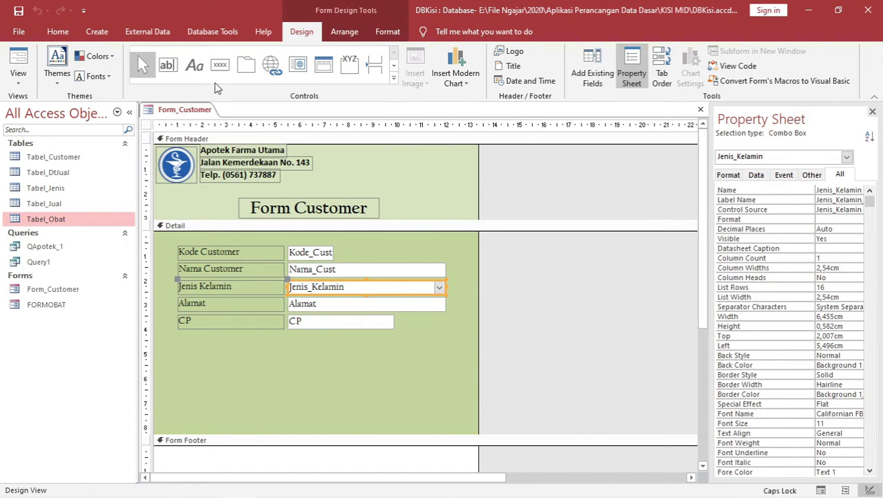
pyautogui.moveTo(318, 344); pyautogui.dragTo(417, 426)
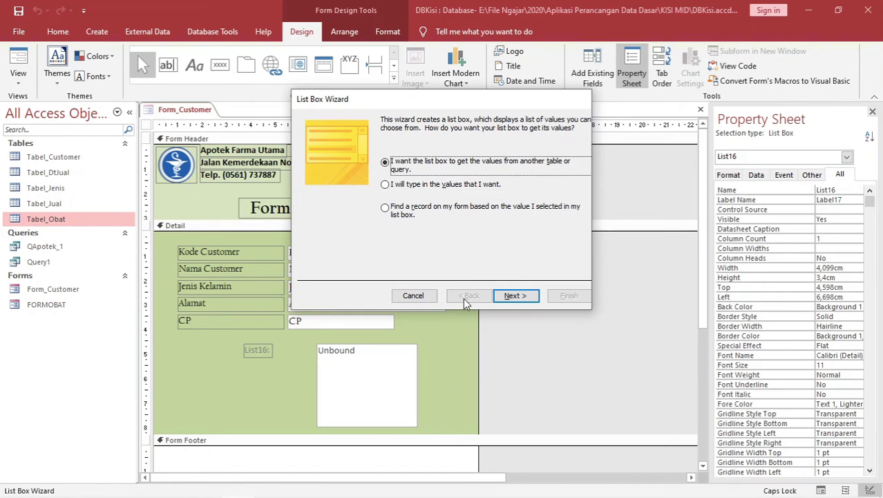
pyautogui.click(443, 184)
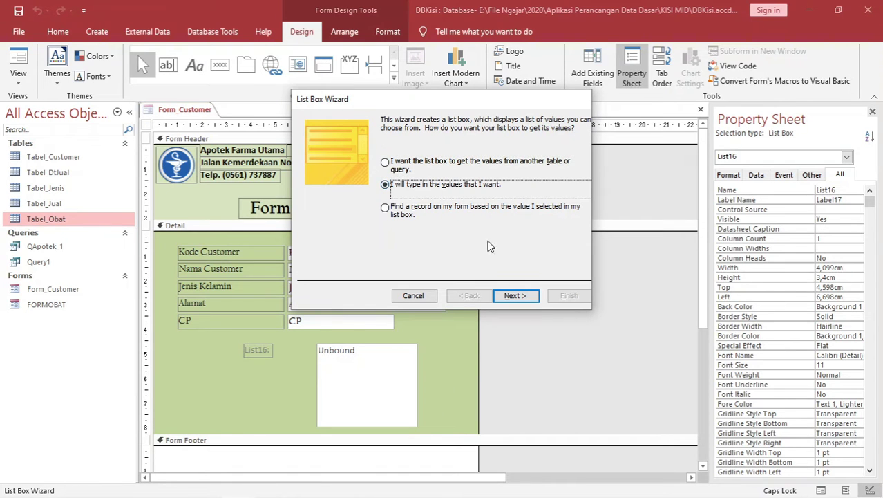
pyautogui.click(514, 296)
# Step: Enter 1, 12, 123 and 1234 as the list box values in one column and finish the wizard
pyautogui.click(350, 198)
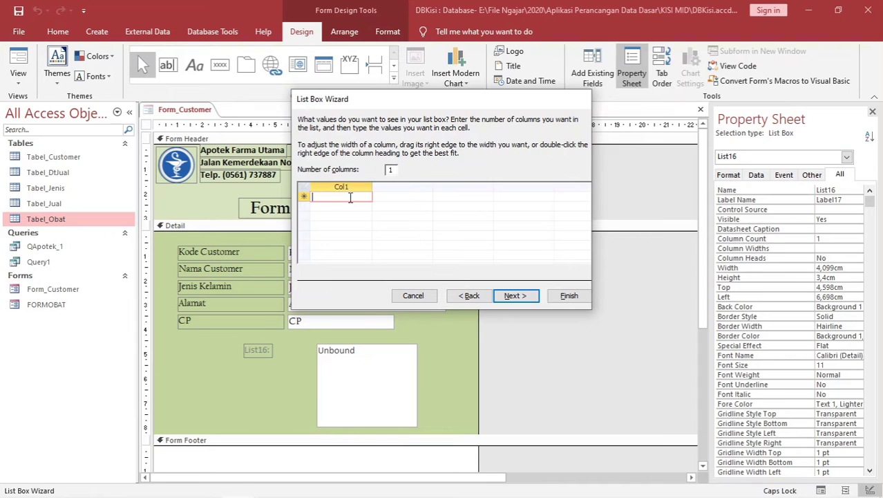
pyautogui.write('1')
pyautogui.press('Return')
pyautogui.write('1')
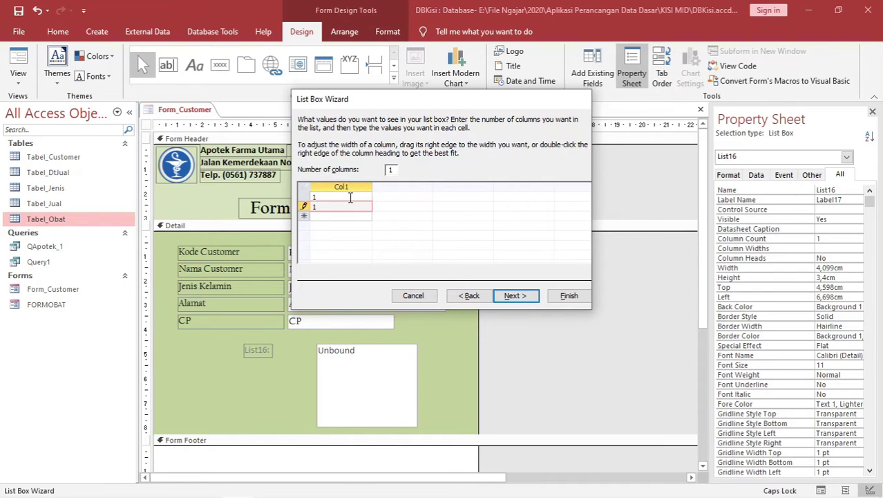
pyautogui.write('2')
pyautogui.press('Return')
pyautogui.write('1231')
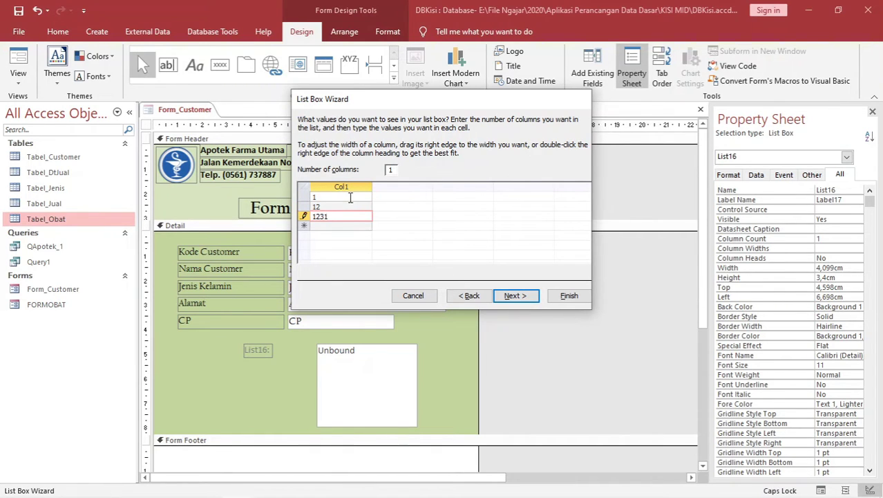
pyautogui.press('BackSpace')
pyautogui.press('Return')
pyautogui.write('1234')
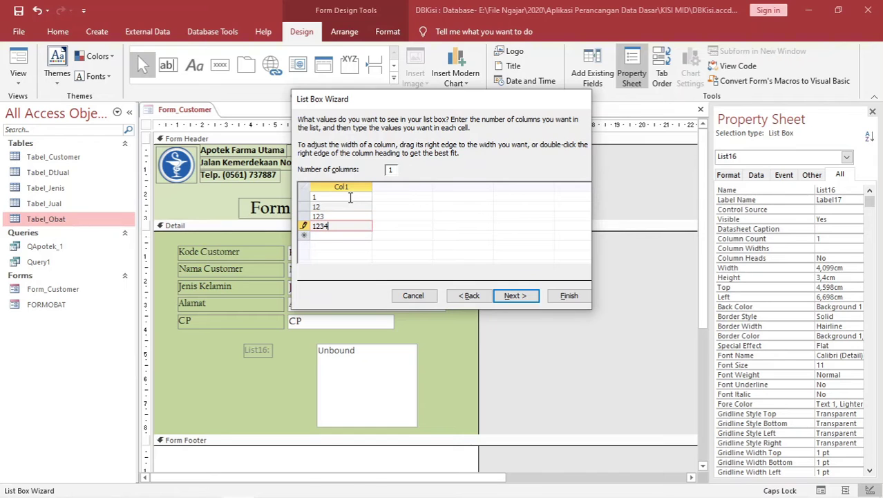
pyautogui.click(567, 296)
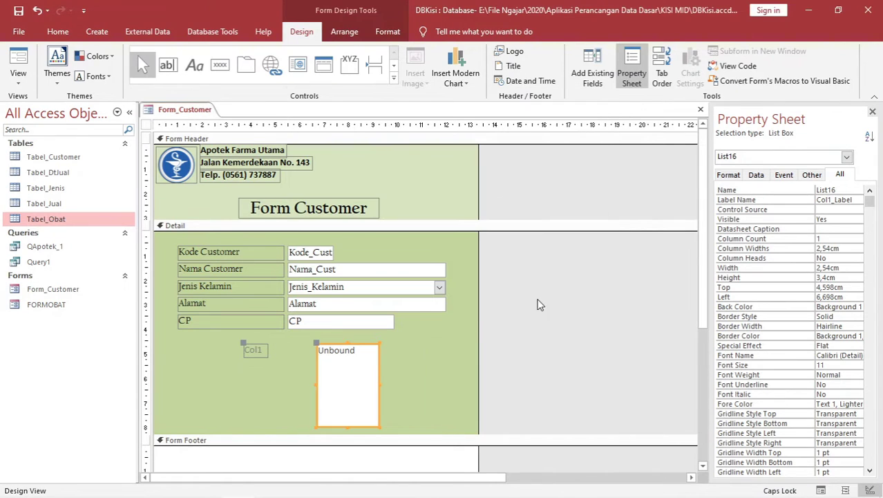
# Step: Show Form_Customer in Form View and compare the new list box with the Jenis Kelamin drop-down choices
pyautogui.click(259, 371)
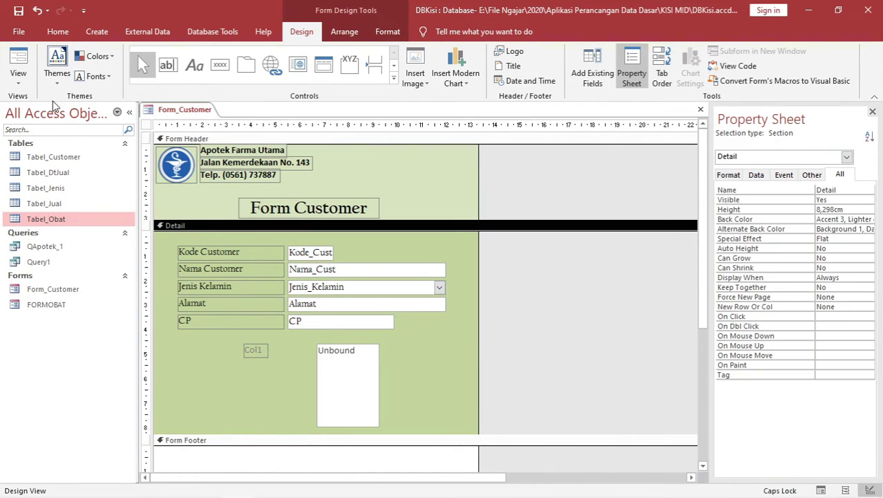
pyautogui.click(18, 66)
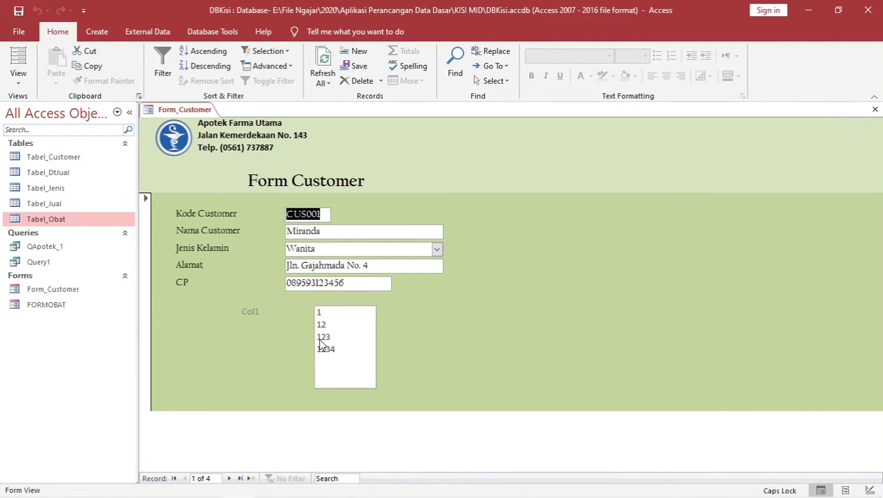
pyautogui.click(437, 250)
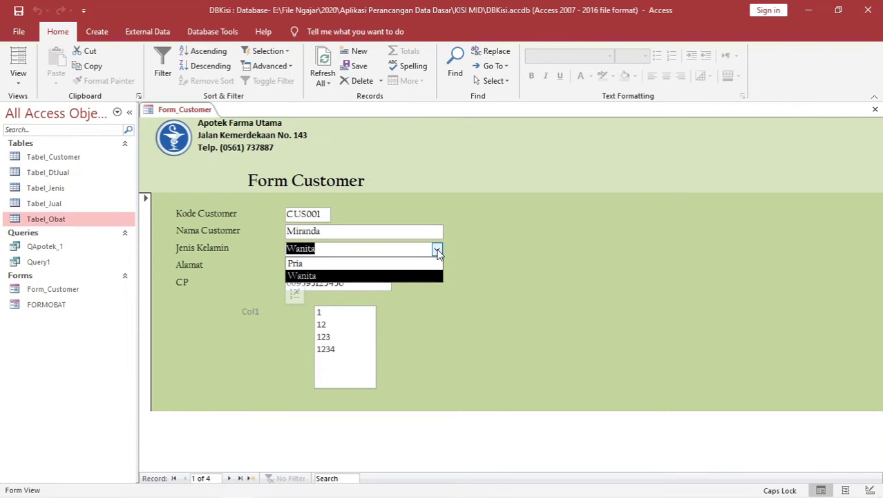
pyautogui.click(437, 251)
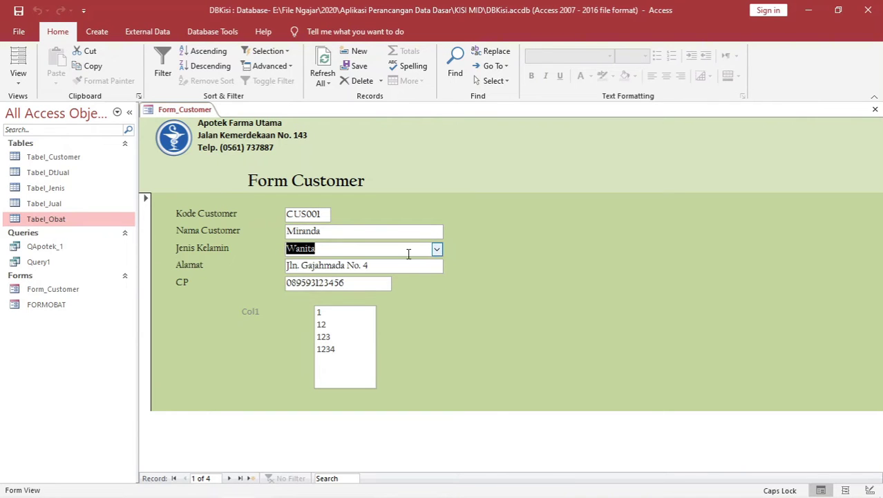
# Step: Return Form_Customer to Design View and delete the list box with its label below the CP field
pyautogui.click(24, 58)
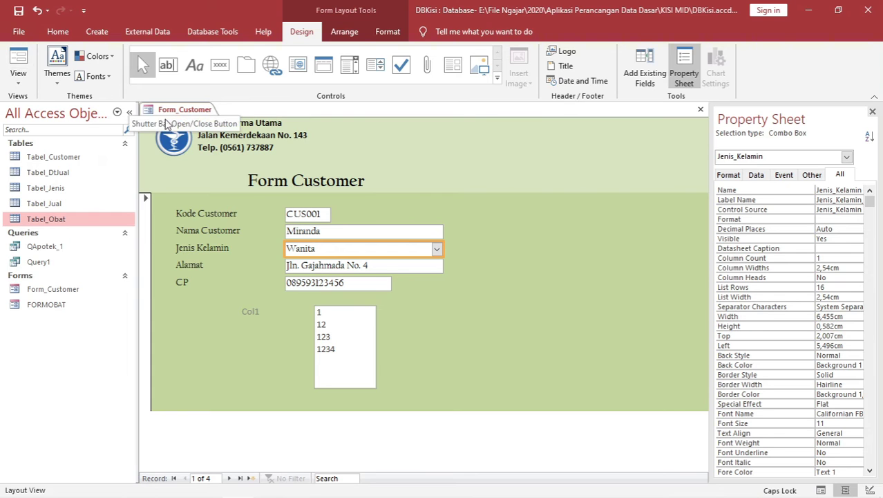
pyautogui.click(19, 81)
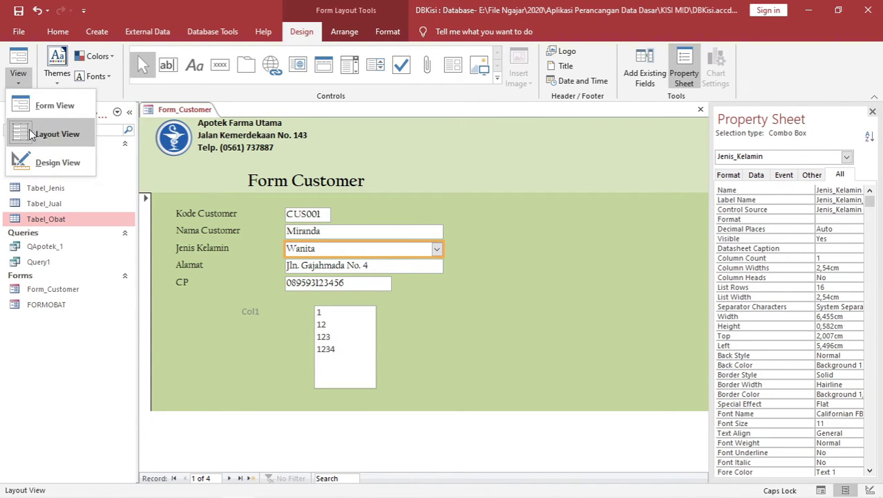
pyautogui.click(36, 164)
pyautogui.moveTo(234, 339); pyautogui.dragTo(380, 409)
pyautogui.press('Delete')
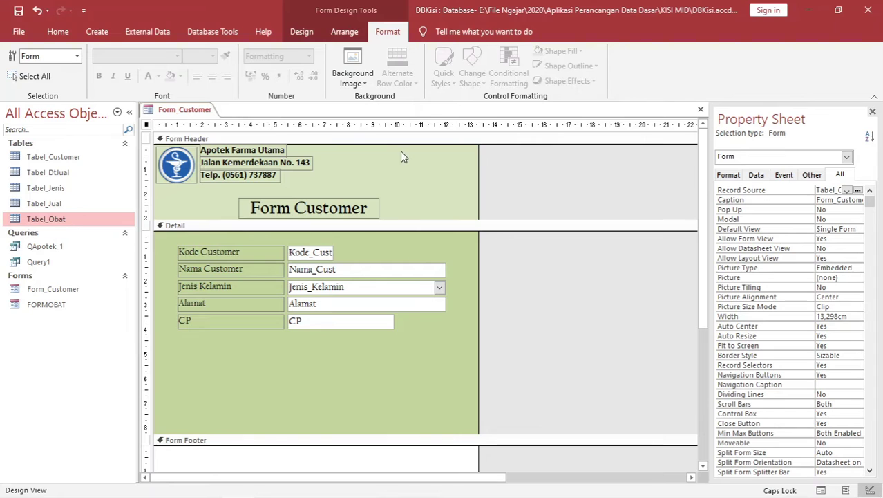
# Step: Draw a command button about 2.3 cm wide and 0.9 cm high below the CP label, with the record operation Add New Record
pyautogui.click(301, 32)
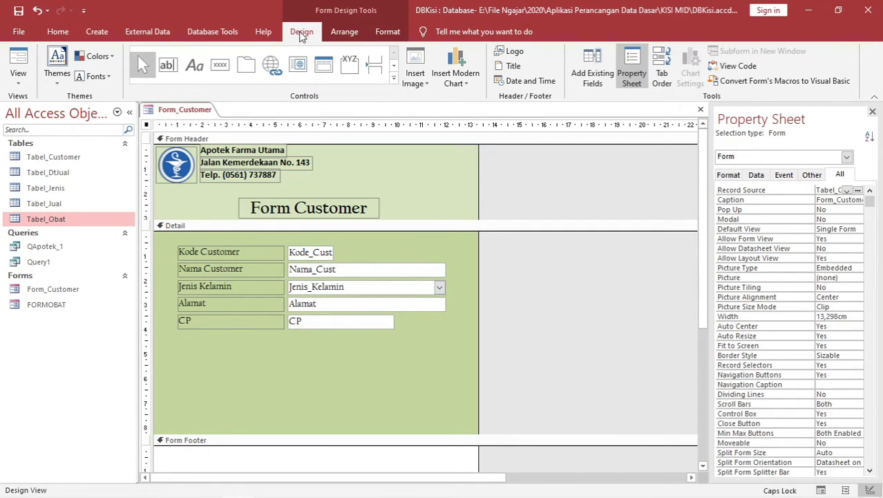
pyautogui.click(221, 69)
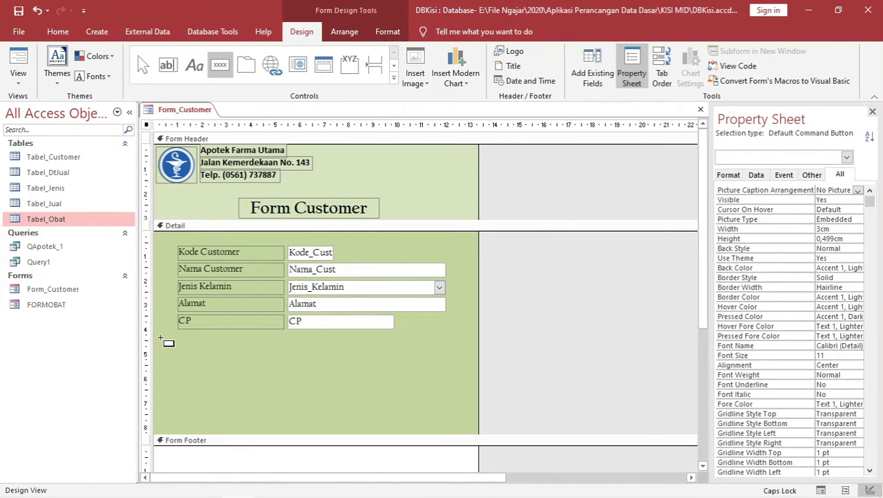
pyautogui.moveTo(160, 339); pyautogui.dragTo(218, 359)
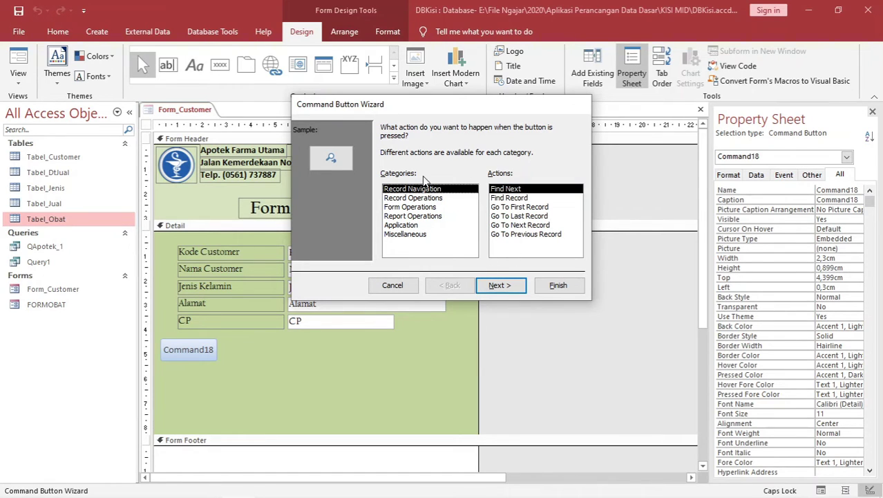
pyautogui.click(414, 199)
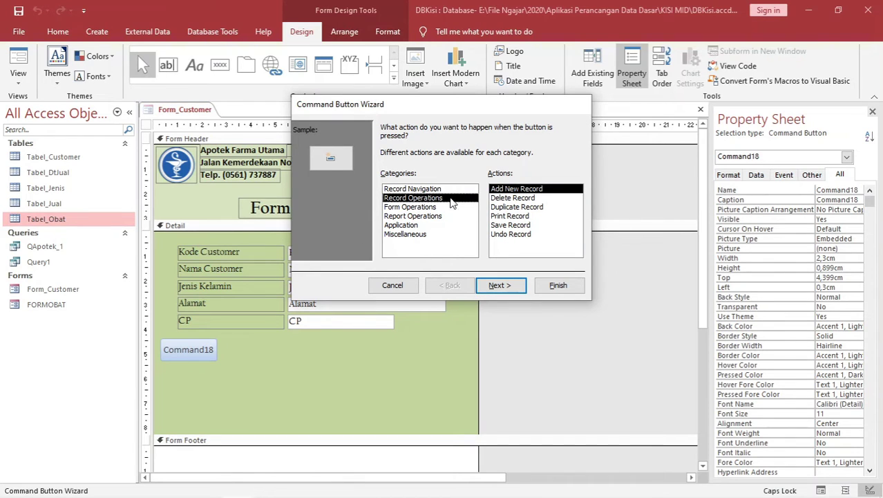
pyautogui.click(514, 191)
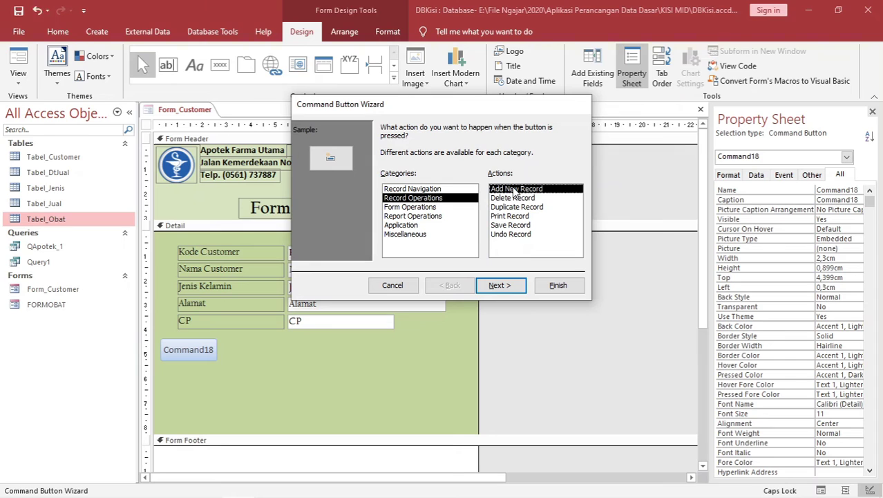
pyautogui.click(495, 287)
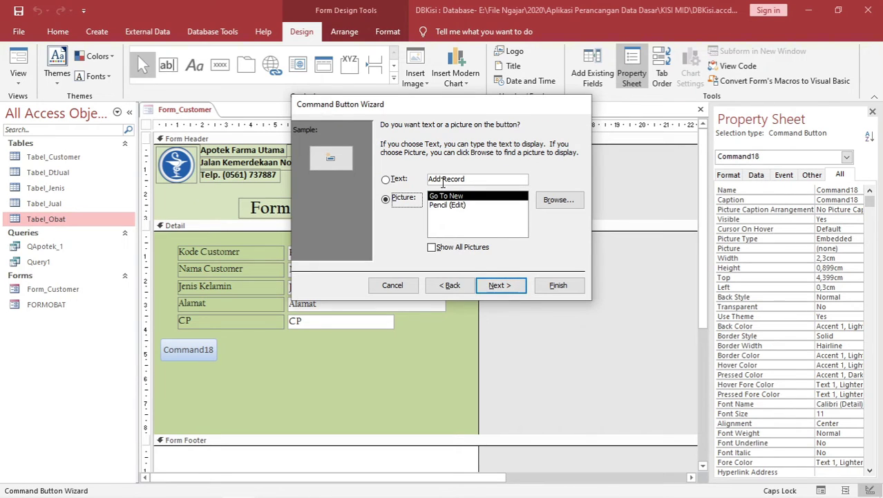
# Step: Preview the button with text, the Pencil (Edit) picture and the Go To New picture, and look at browsing for a custom picture
pyautogui.click(403, 180)
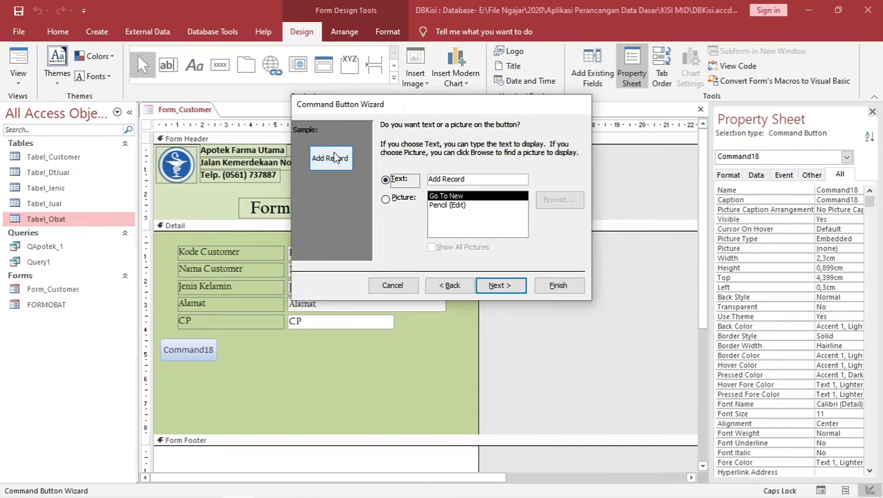
pyautogui.click(386, 199)
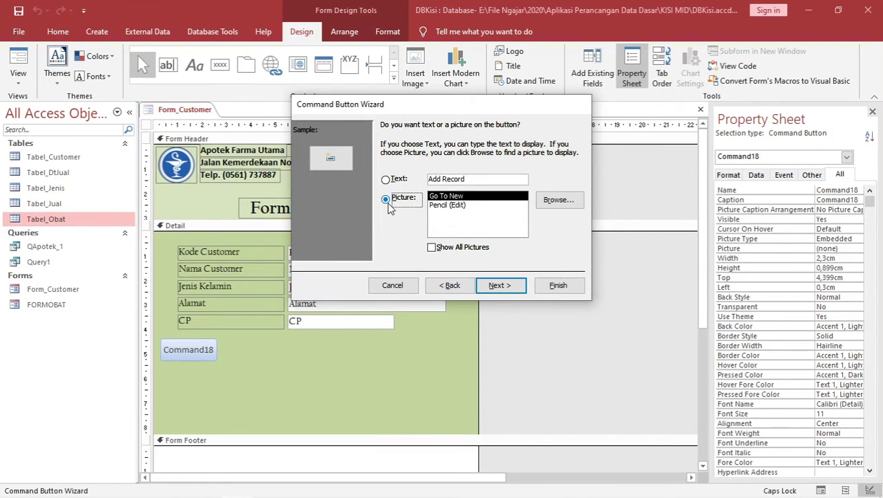
pyautogui.click(436, 207)
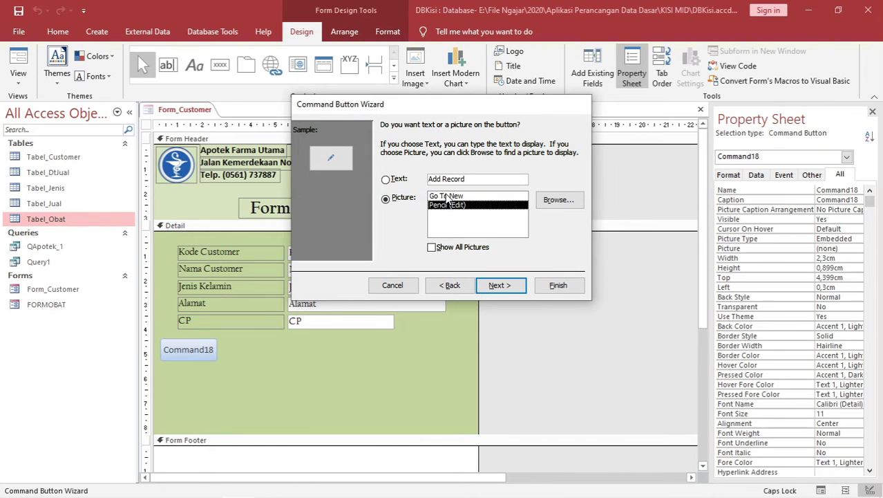
pyautogui.click(446, 197)
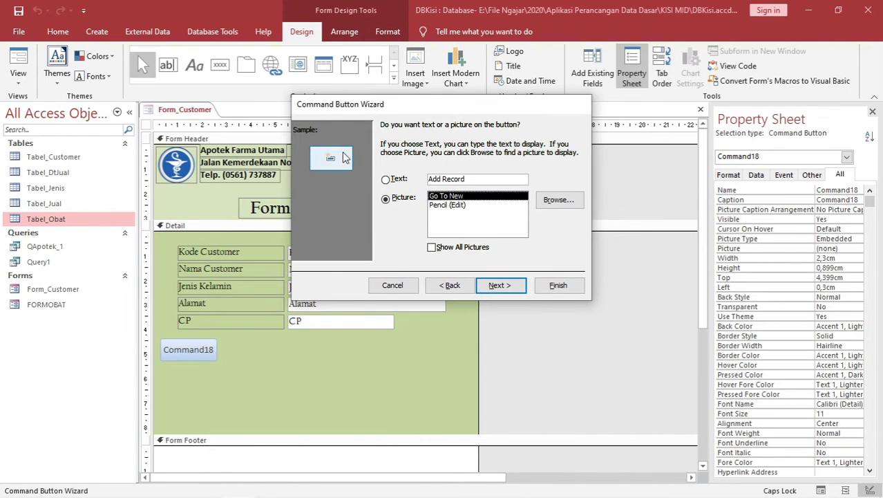
pyautogui.click(551, 199)
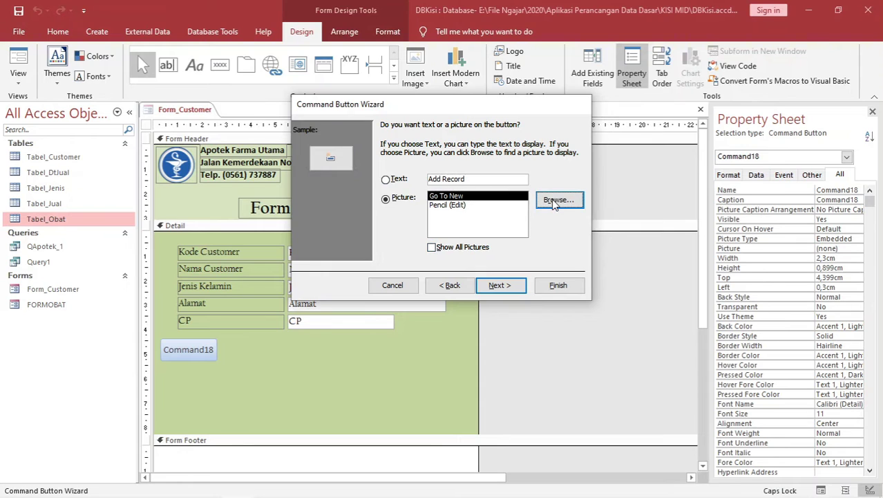
pyautogui.click(718, 126)
# Step: Show text instead of a picture on the button and set its caption to Tambah
pyautogui.click(397, 181)
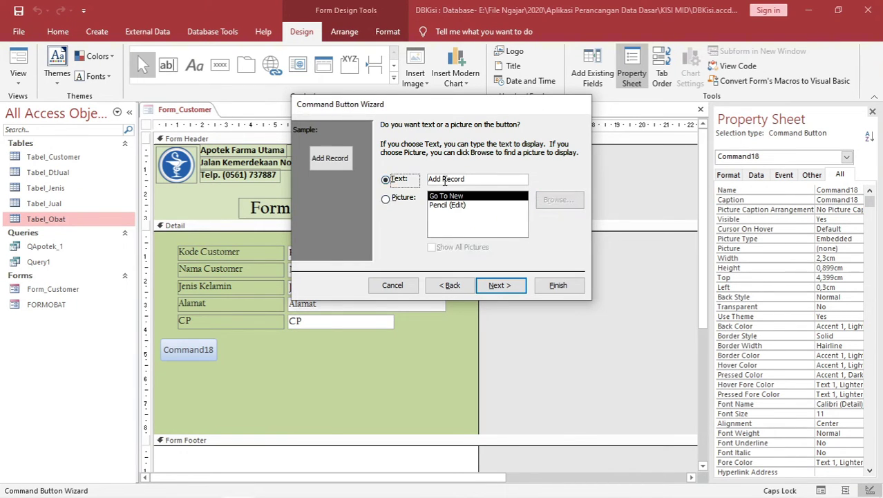
pyautogui.moveTo(471, 178); pyautogui.dragTo(420, 173)
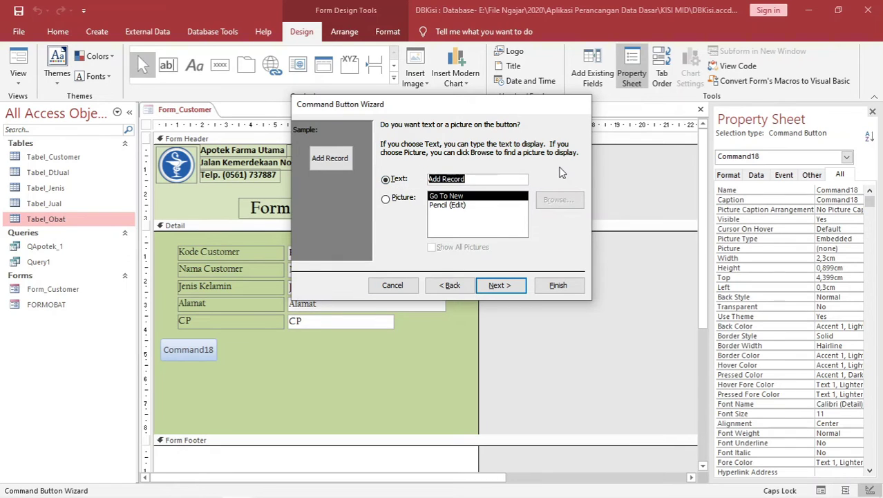
pyautogui.write('tAMB')
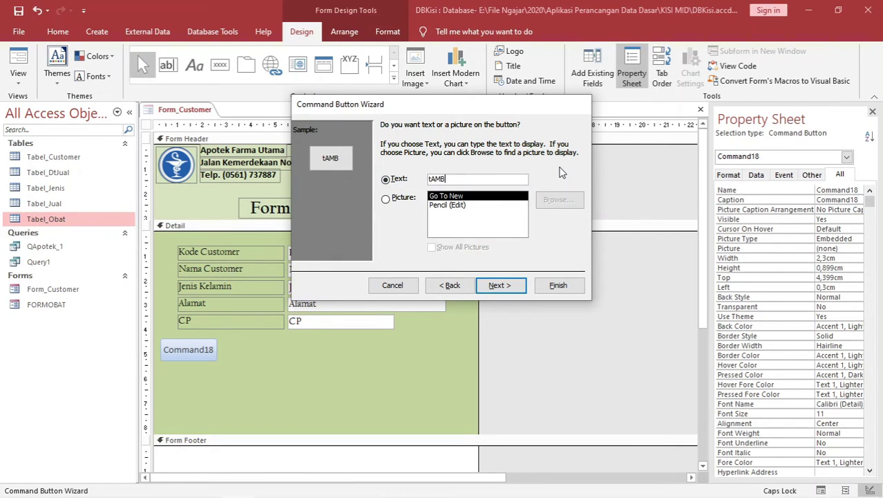
pyautogui.press('BackSpace')
pyautogui.press('BackSpace')
pyautogui.press('BackSpace')
pyautogui.press('BackSpace')
pyautogui.press('capslock')
pyautogui.write('Tambah')
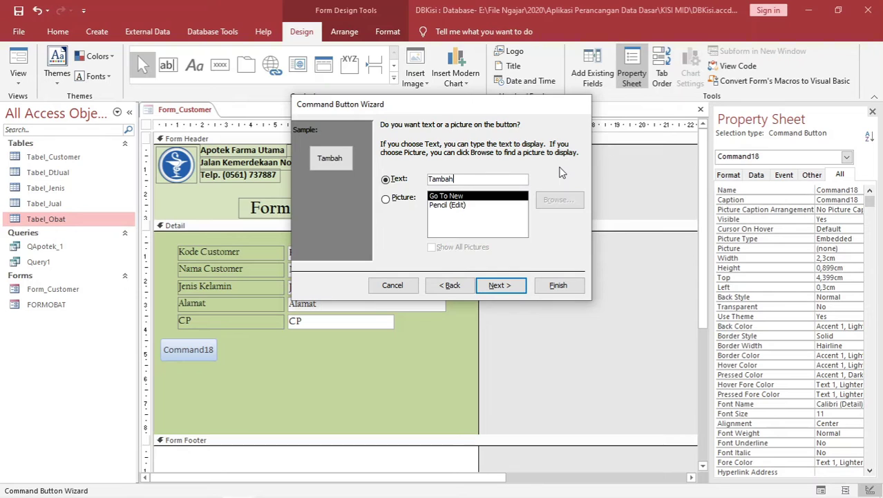
pyautogui.click(505, 286)
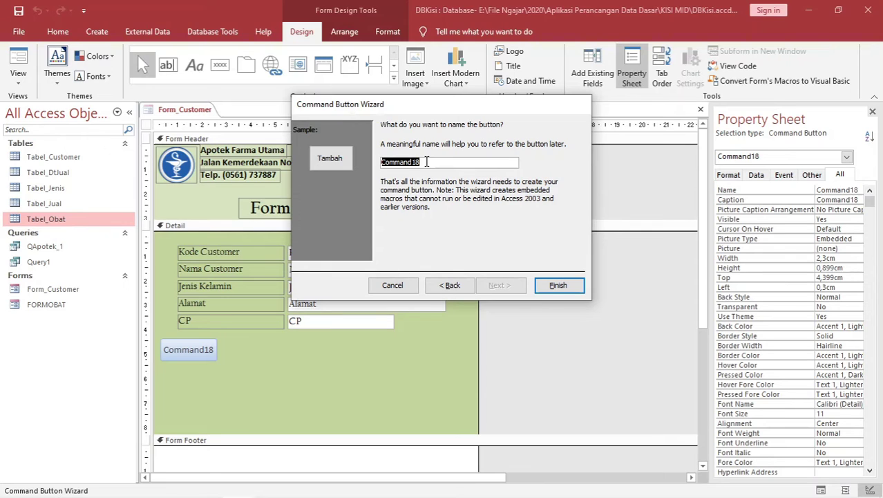
# Step: Name the add-record button cmdTambah and finish the wizard
pyautogui.write('cmd')
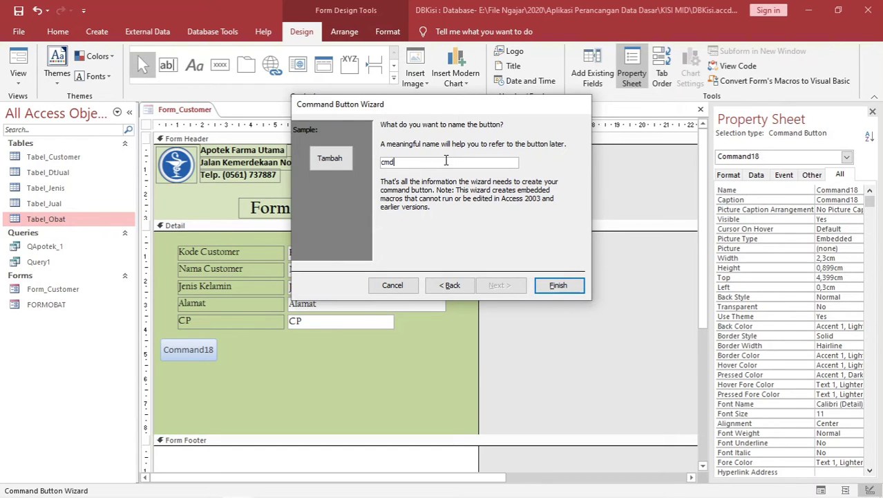
pyautogui.write('Tambah')
pyautogui.click(538, 286)
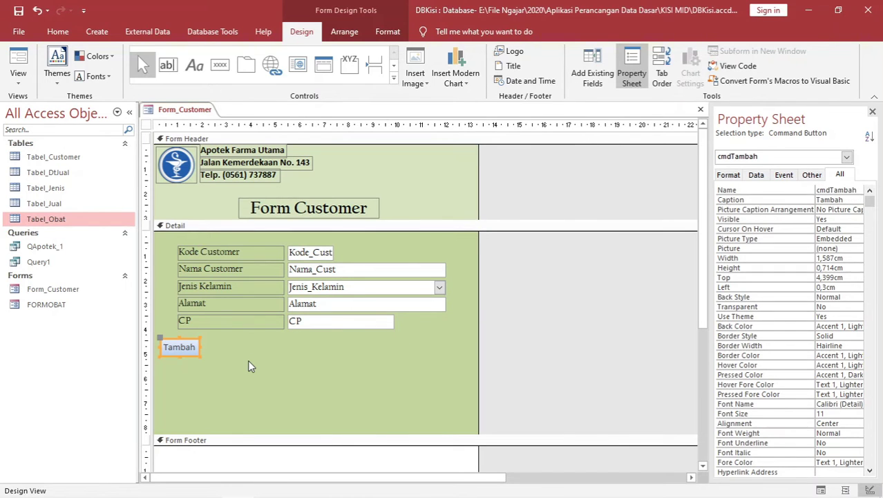
pyautogui.click(249, 365)
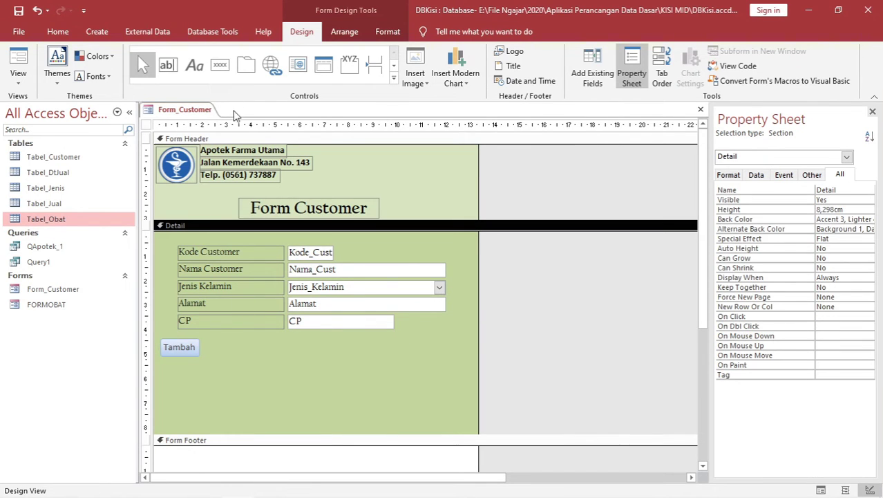
# Step: Draw a second command button about 1.6 cm wide and 0.7 cm high directly right of Tambah, with the record operation Delete Record
pyautogui.click(219, 64)
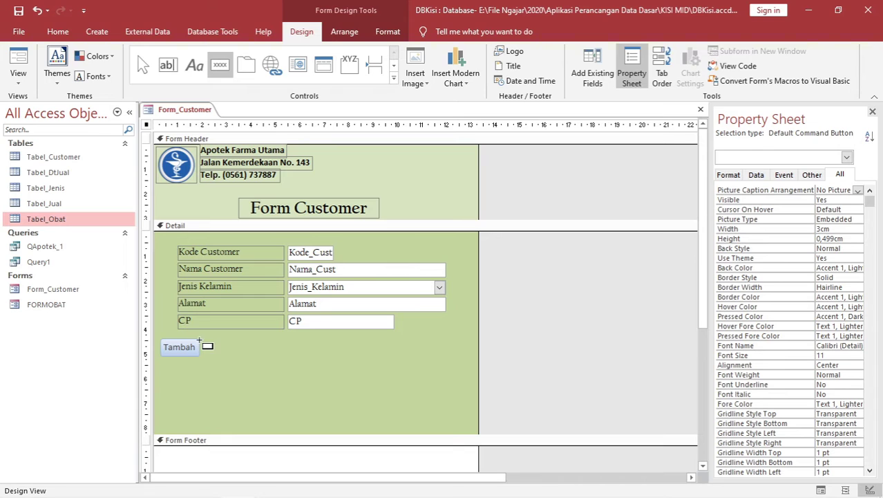
pyautogui.moveTo(202, 338); pyautogui.dragTo(242, 357)
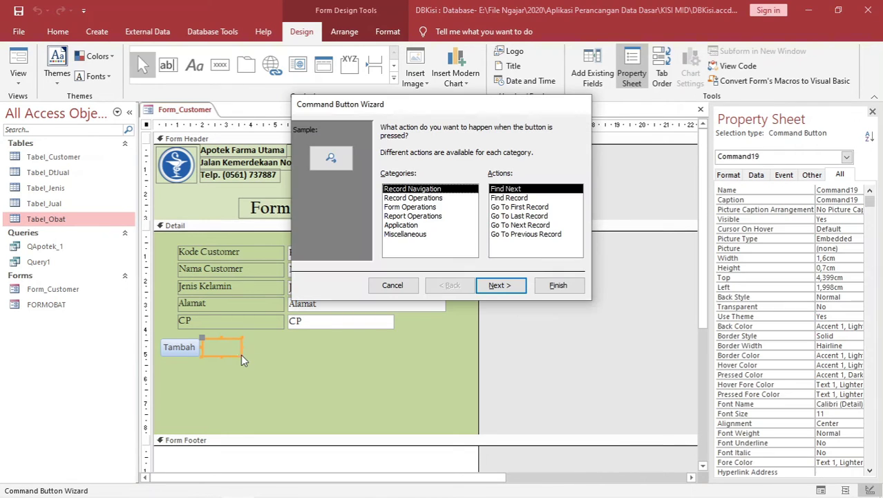
pyautogui.click(424, 198)
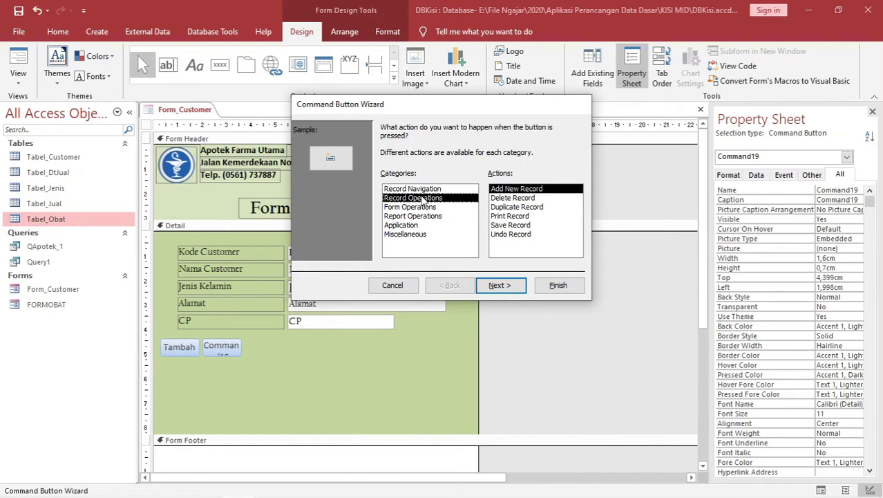
pyautogui.click(511, 199)
pyautogui.click(497, 286)
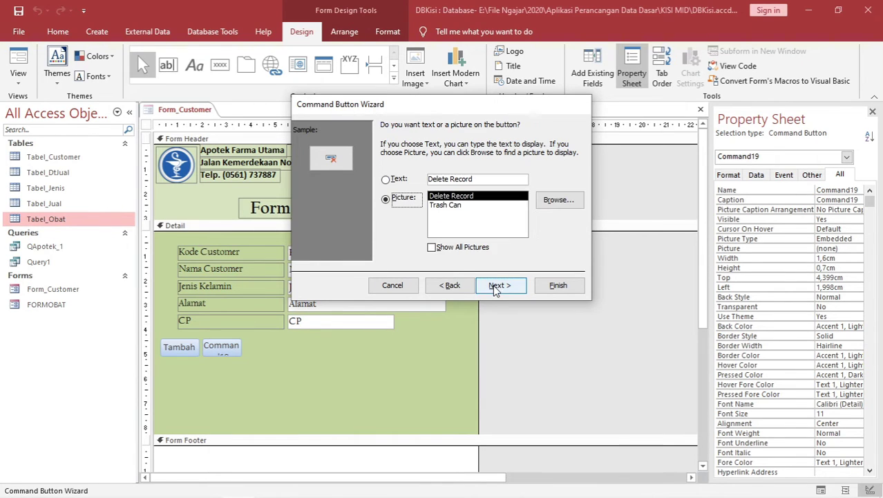
# Step: Give the delete button the text caption Hapus, name it cmdHapus and finish the wizard
pyautogui.click(403, 179)
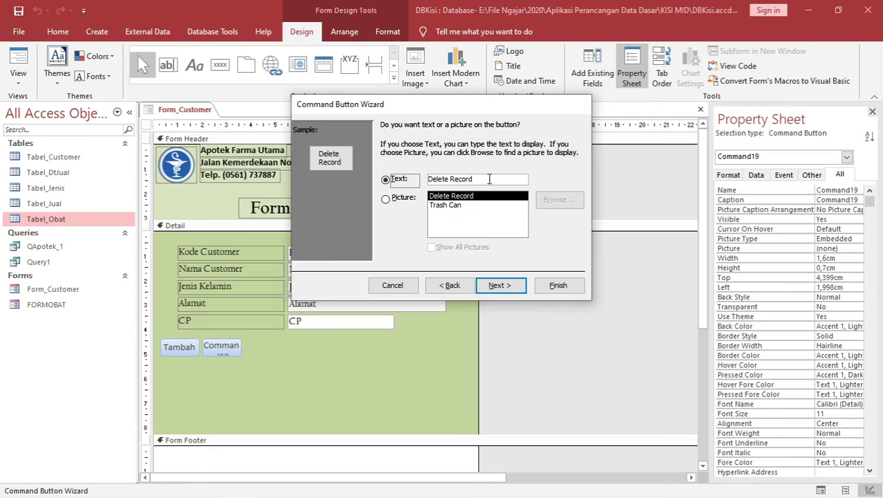
pyautogui.moveTo(489, 179); pyautogui.dragTo(422, 179)
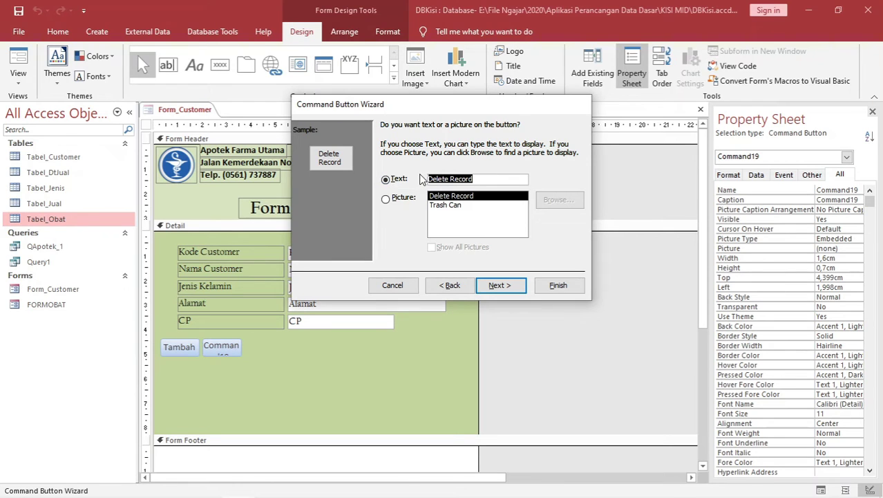
pyautogui.write('Hapus')
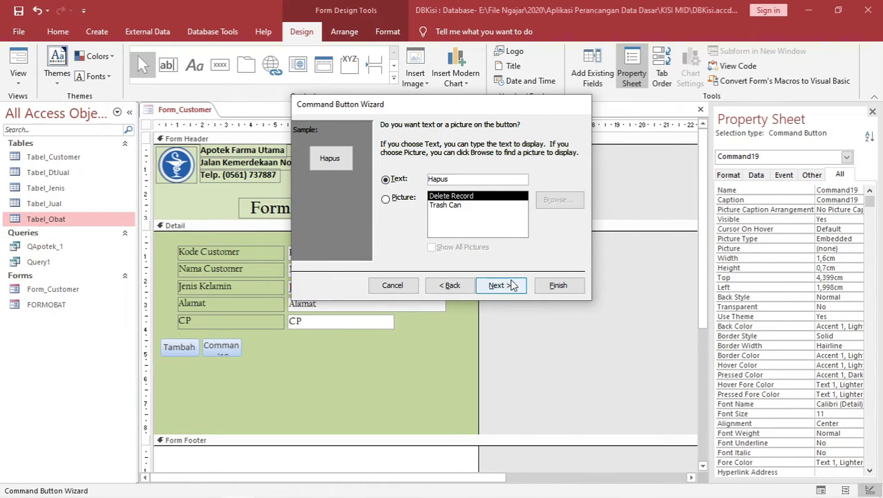
pyautogui.click(500, 286)
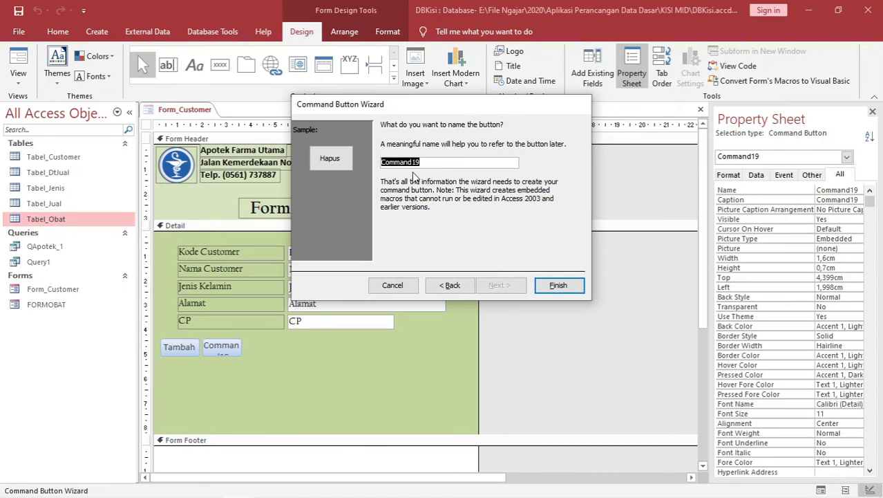
pyautogui.write('cms')
pyautogui.write('Hapus')
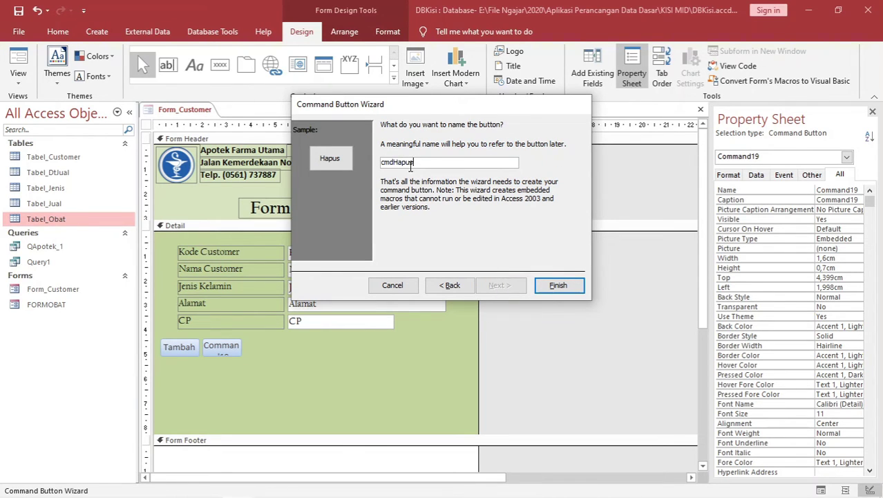
pyautogui.click(556, 286)
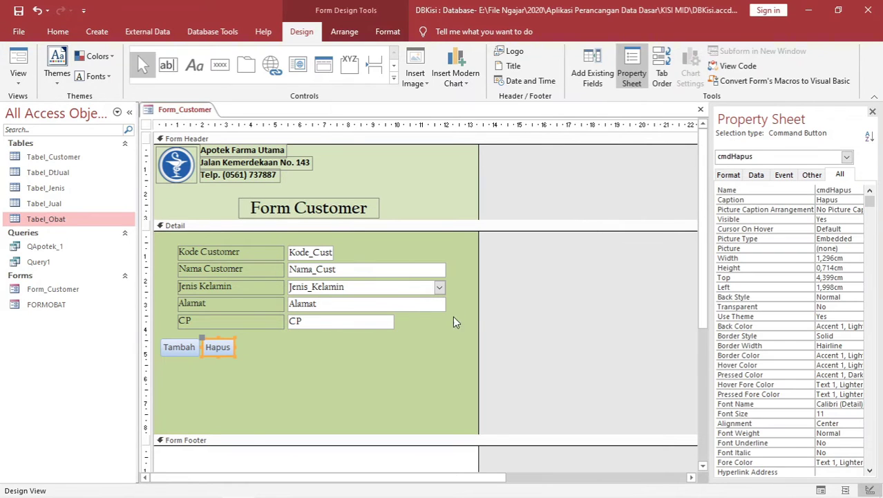
pyautogui.click(261, 338)
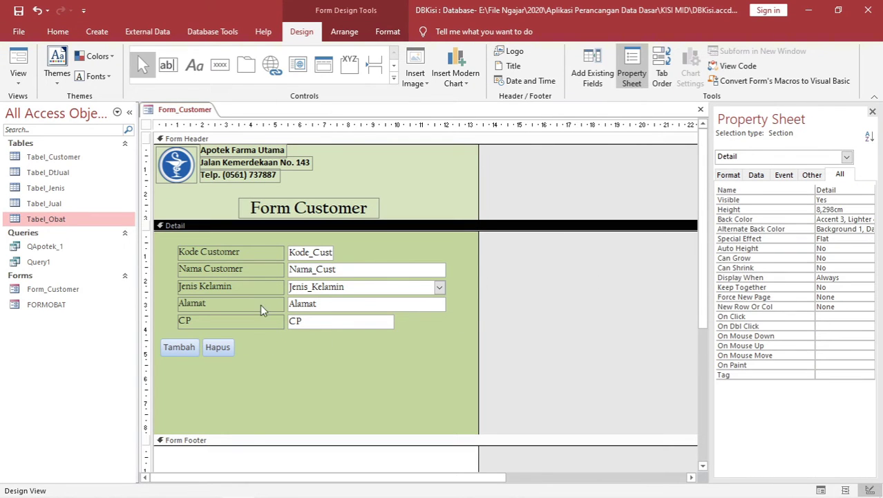
# Step: Add a third command button directly right of Hapus in the Detail section, with the record operation Save Record
pyautogui.click(219, 65)
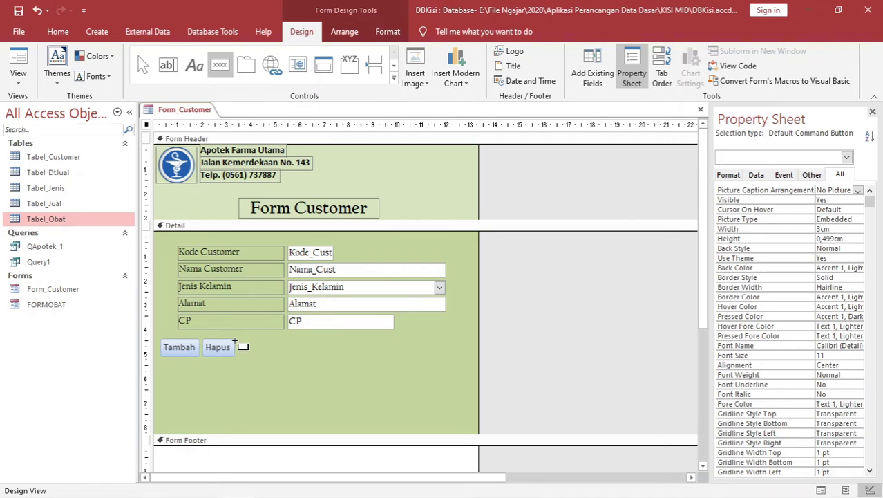
pyautogui.click(235, 341)
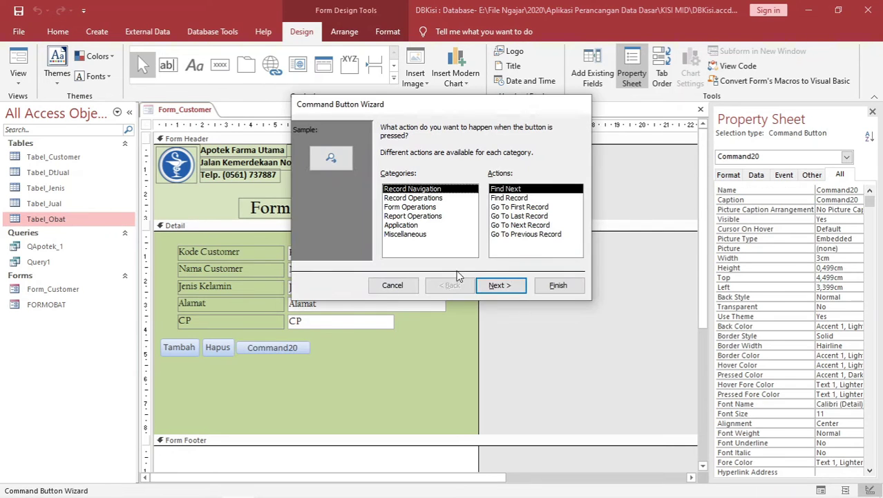
pyautogui.click(438, 199)
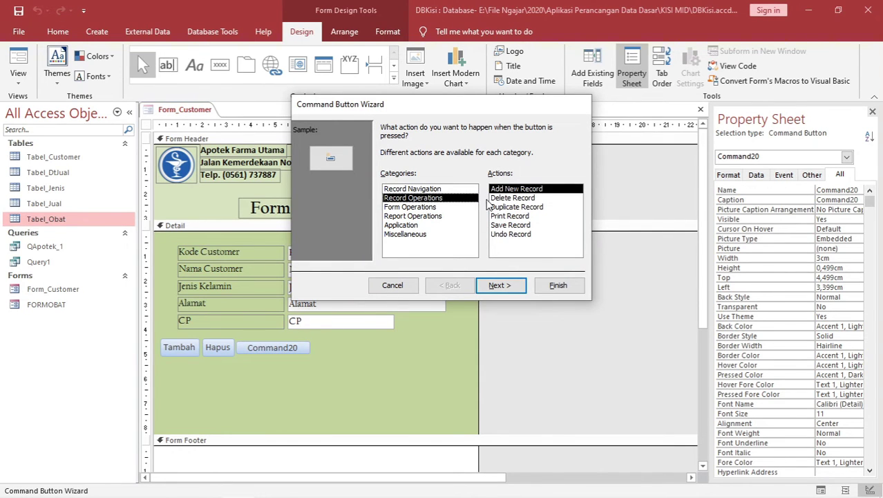
pyautogui.click(513, 225)
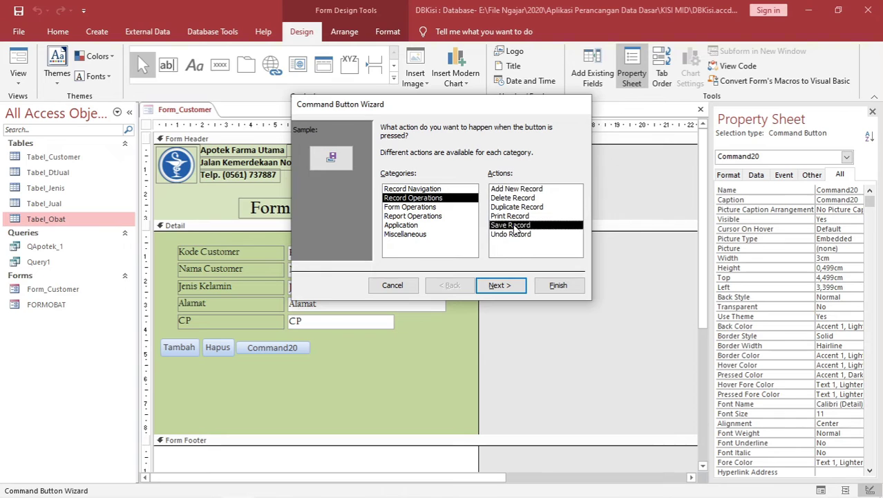
pyautogui.click(501, 285)
# Step: Give the save button the text caption Simpan, name it cmdSimpan and finish the wizard
pyautogui.click(387, 179)
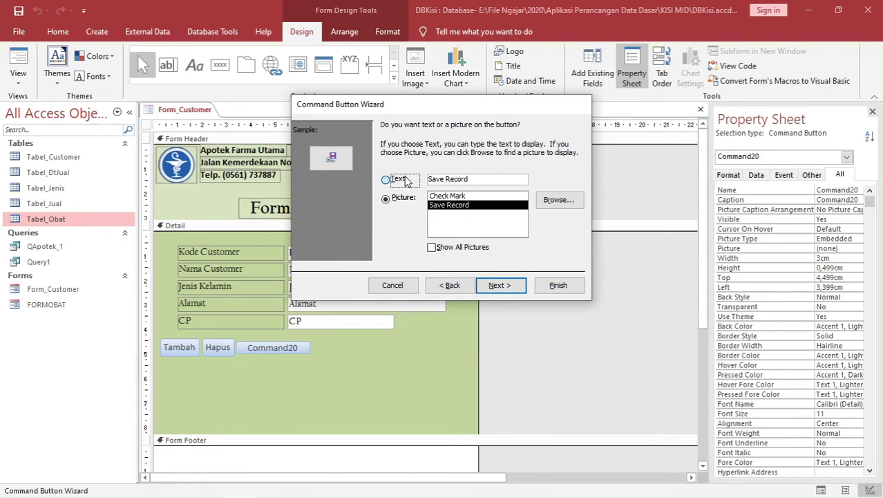
pyautogui.moveTo(476, 179); pyautogui.dragTo(425, 182)
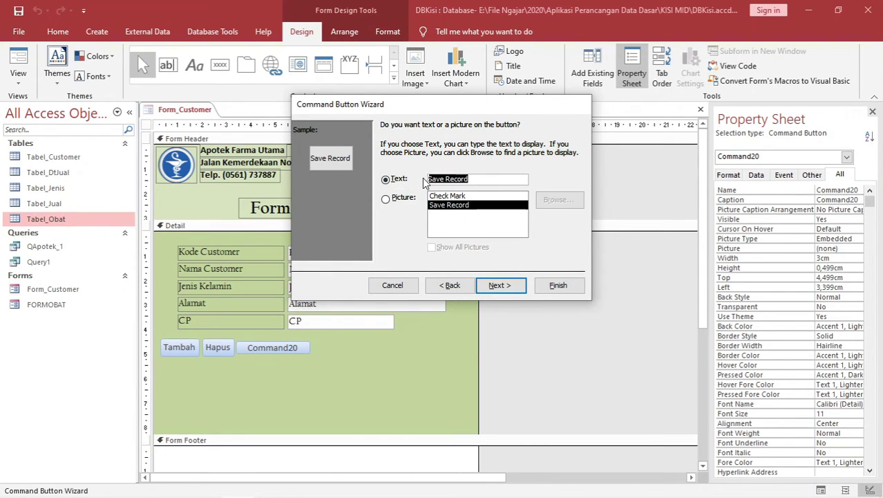
pyautogui.write('Simpa')
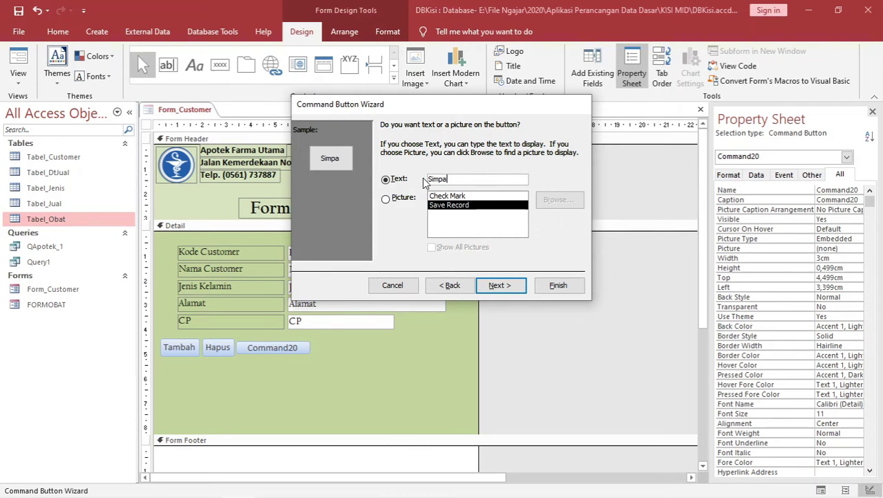
pyautogui.write('n')
pyautogui.click(485, 286)
pyautogui.write('c')
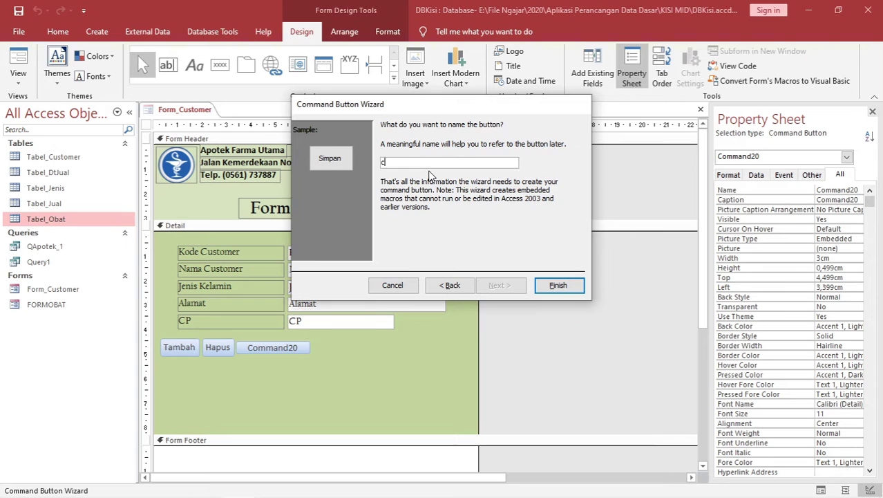
pyautogui.write('msSimpan')
pyautogui.click(560, 287)
# Step: Line up the Simpan button with the Tambah and Hapus buttons in the same row
pyautogui.click(263, 374)
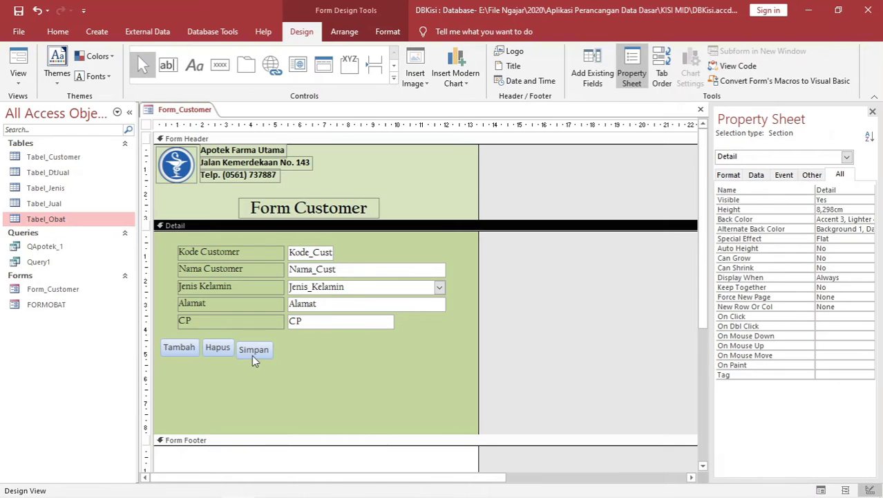
pyautogui.click(251, 355)
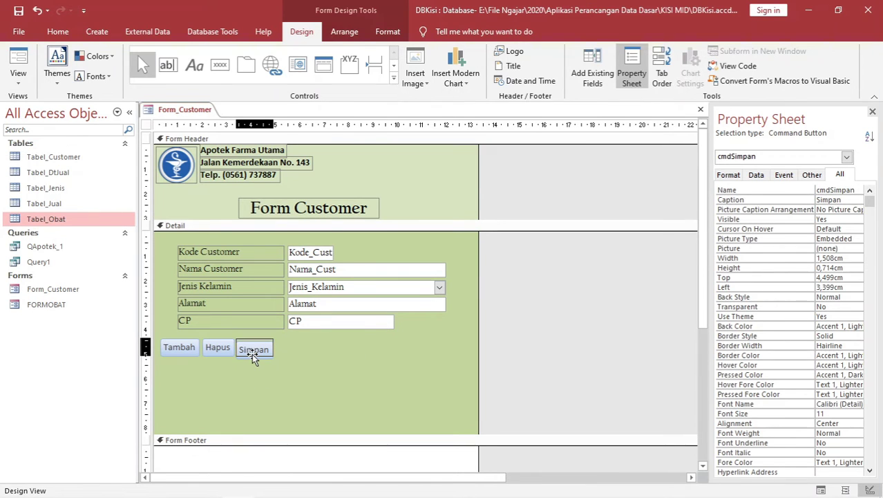
pyautogui.click(315, 359)
# Step: Add a command button below the button row, about 6.5 cm from the form's left edge, with the navigation action Go To First Record
pyautogui.click(221, 66)
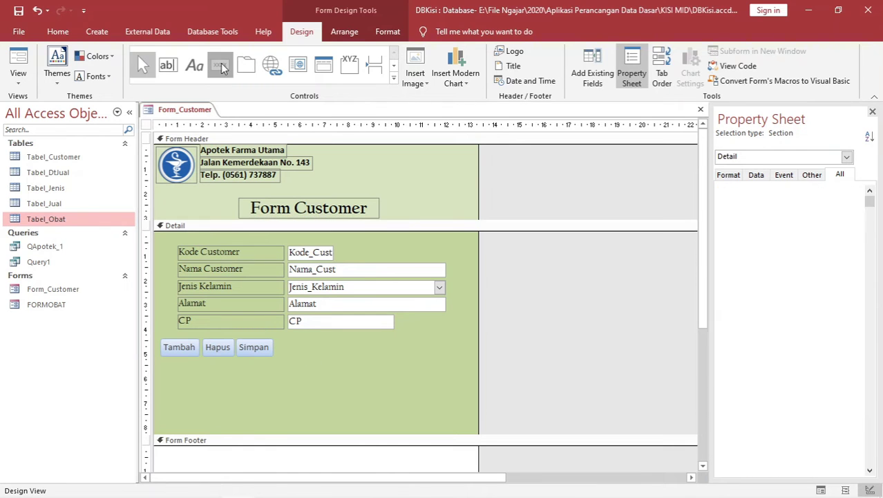
pyautogui.click(311, 370)
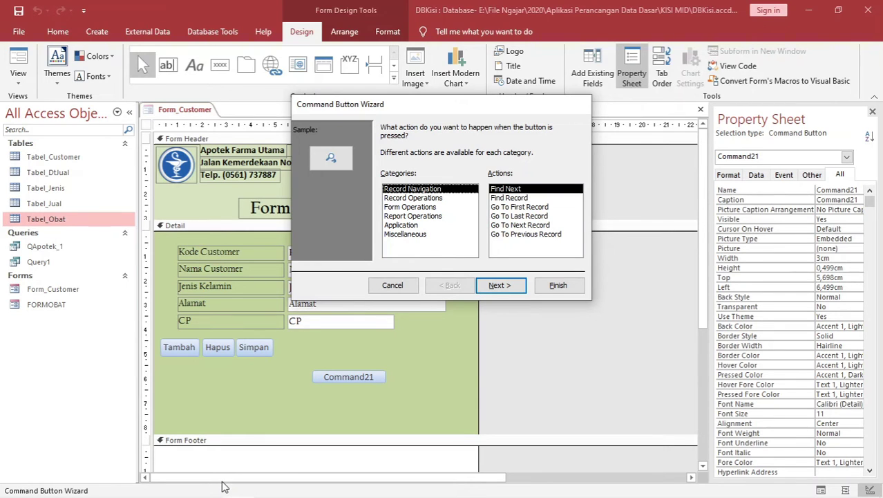
pyautogui.click(529, 211)
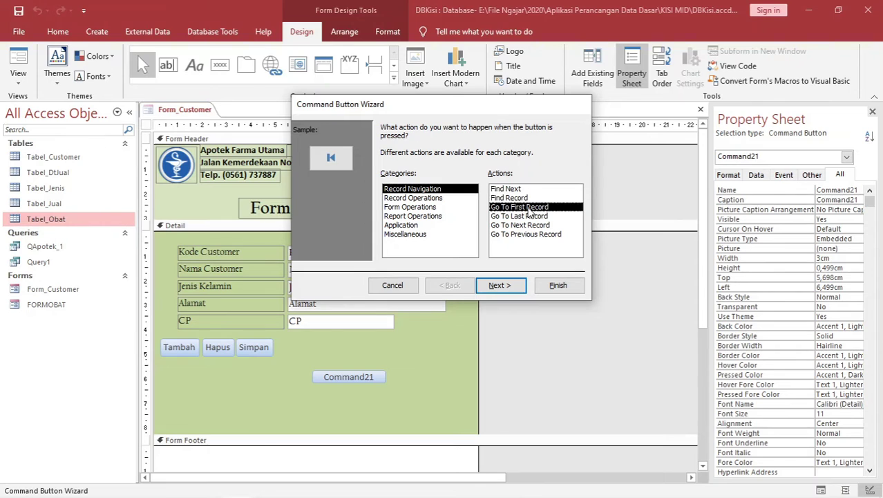
pyautogui.click(501, 285)
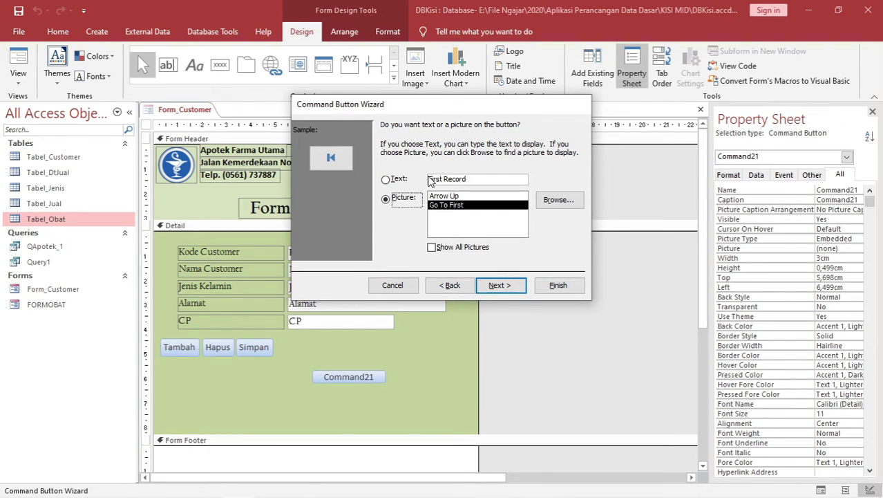
# Step: Show the Go To First picture on the button, name it cmdFirst and finish the wizard
pyautogui.click(394, 180)
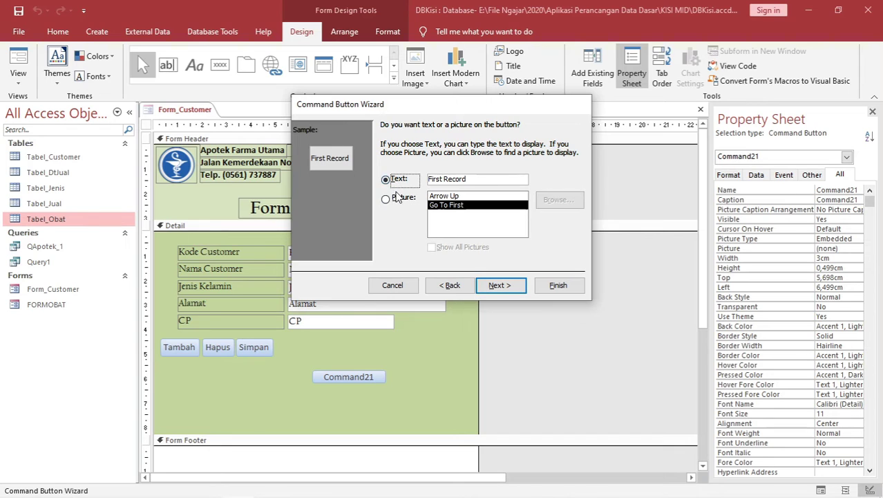
pyautogui.click(399, 201)
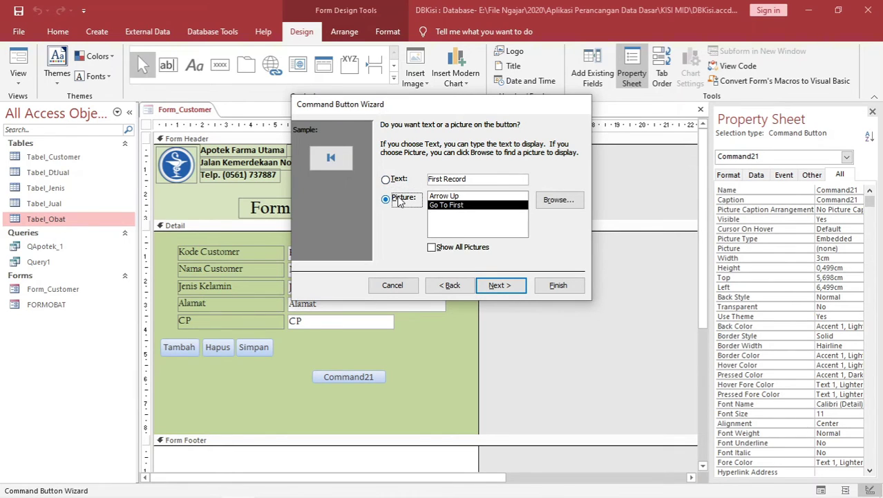
pyautogui.click(439, 196)
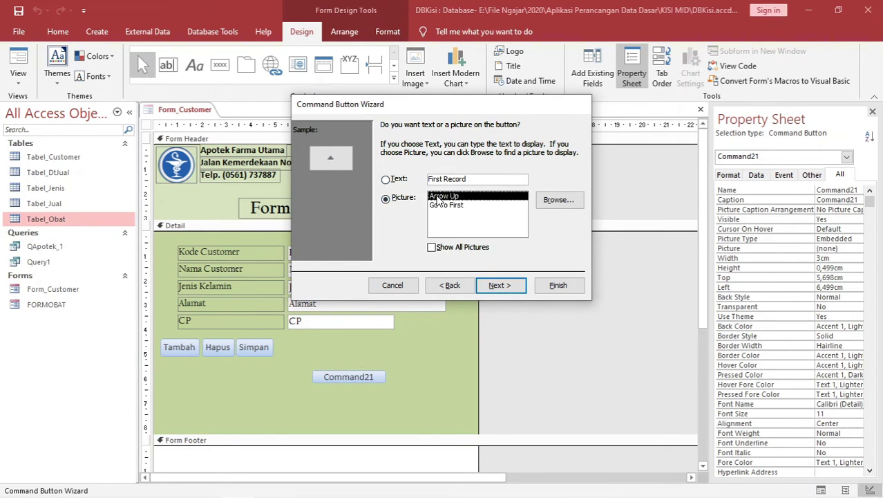
pyautogui.click(448, 206)
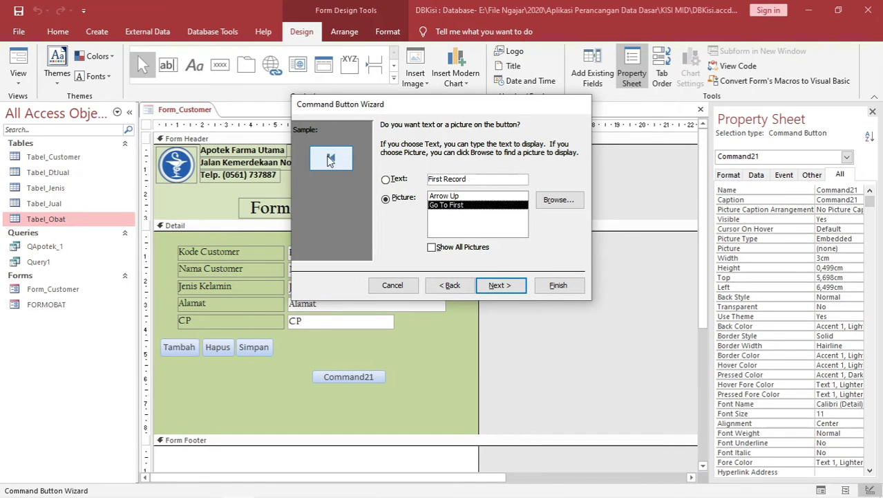
pyautogui.click(501, 284)
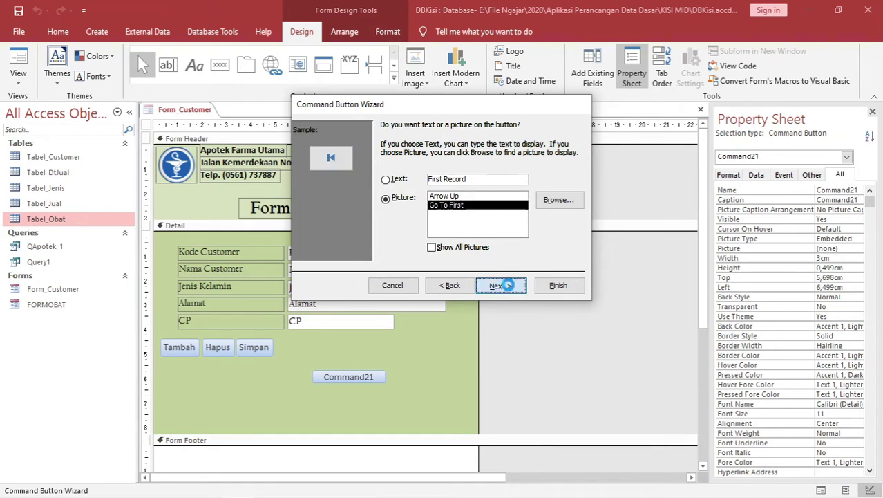
pyautogui.write('dFirst')
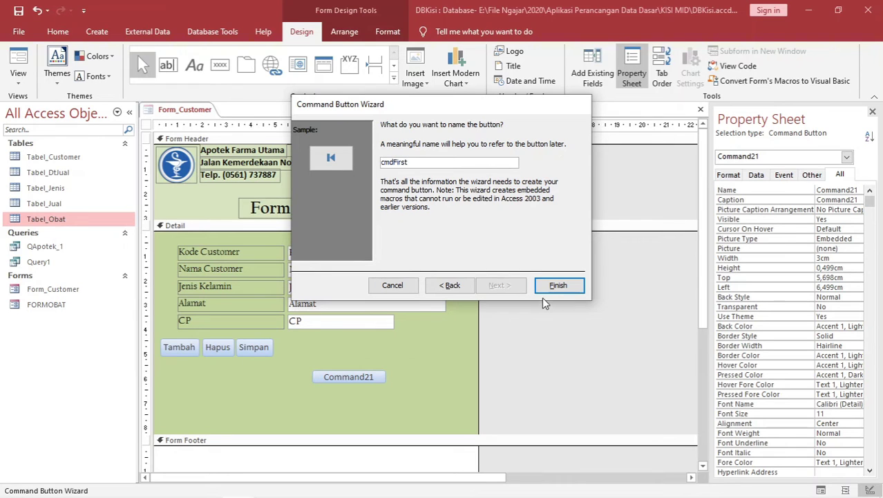
pyautogui.click(558, 285)
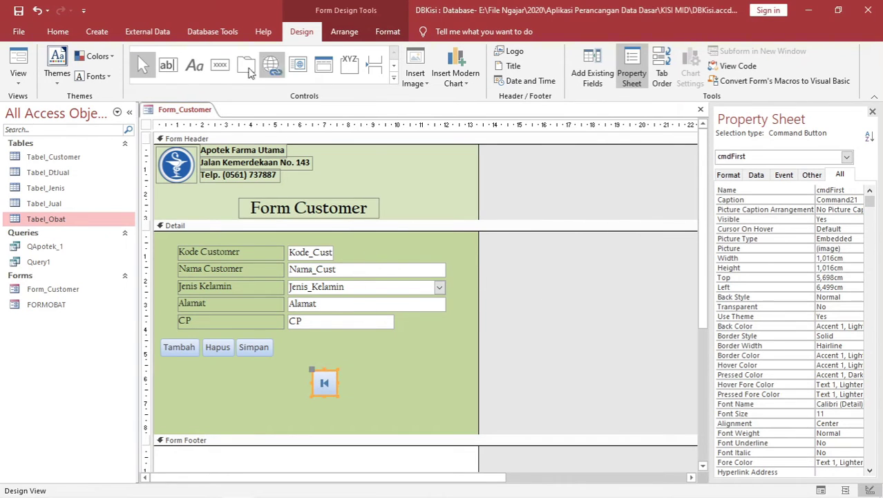
# Step: Add a command button directly right of the first-record button, with the navigation action Go To Previous Record
pyautogui.click(220, 64)
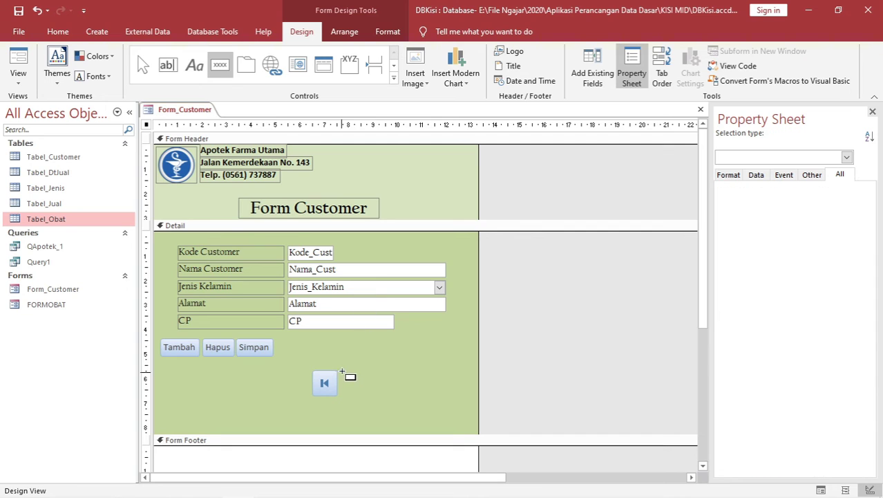
pyautogui.click(342, 371)
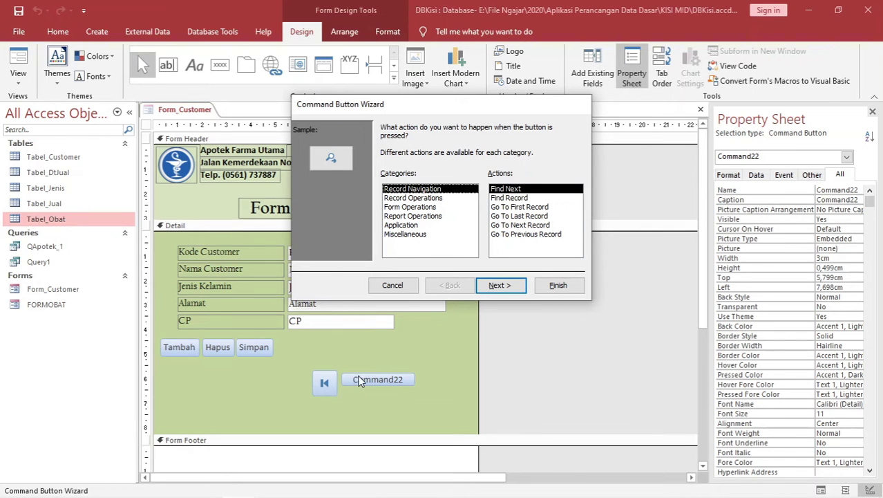
pyautogui.click(507, 234)
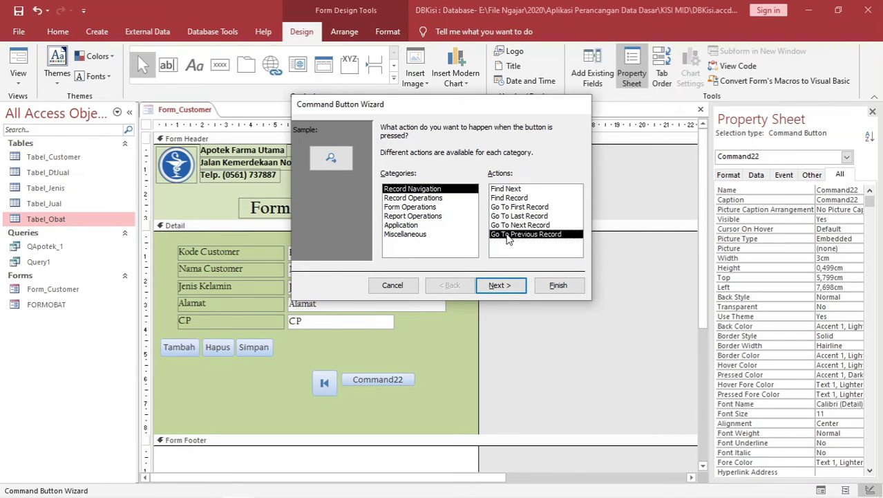
pyautogui.click(499, 285)
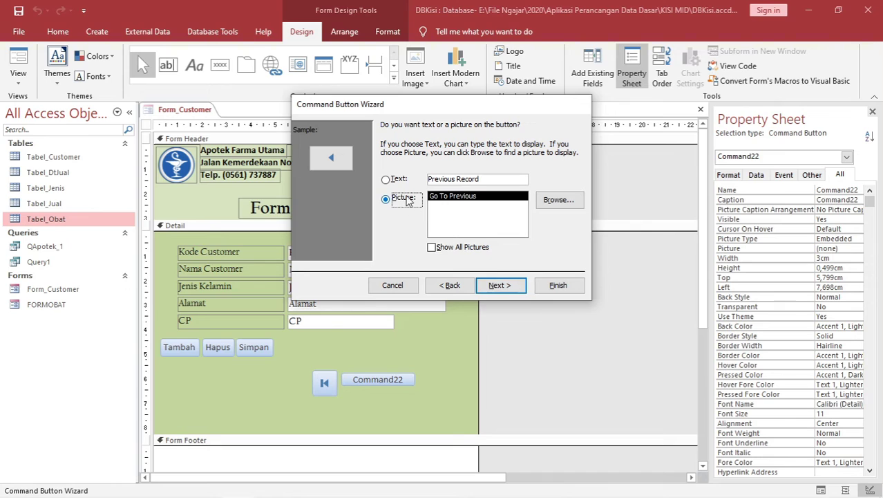
# Step: Keep the Go To Previous picture on the button, name it cmdprv and finish the wizard
pyautogui.click(499, 285)
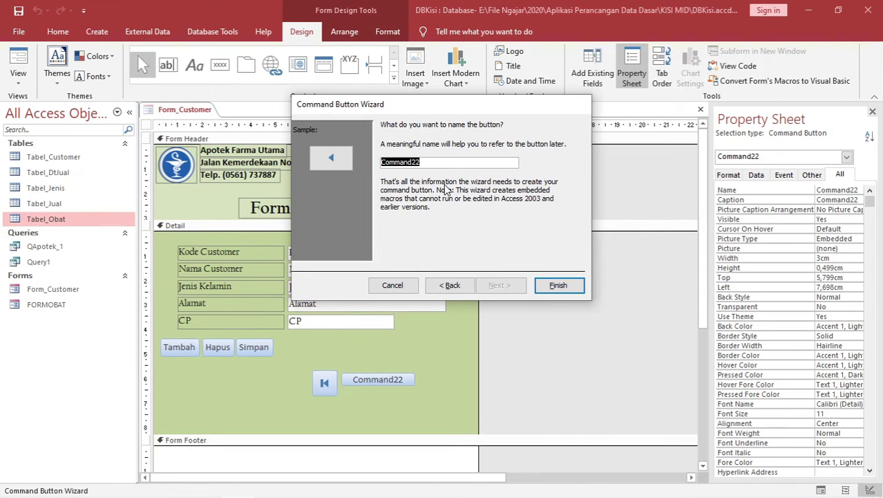
pyautogui.write('cmdprv')
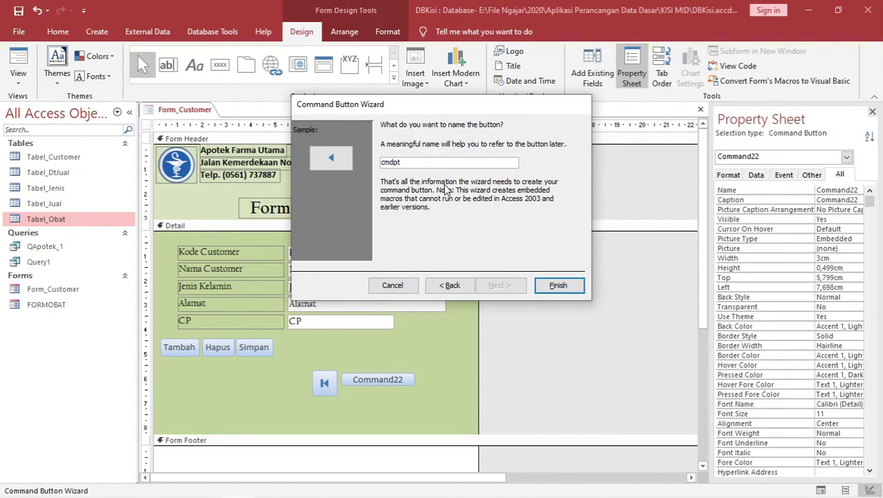
pyautogui.click(556, 286)
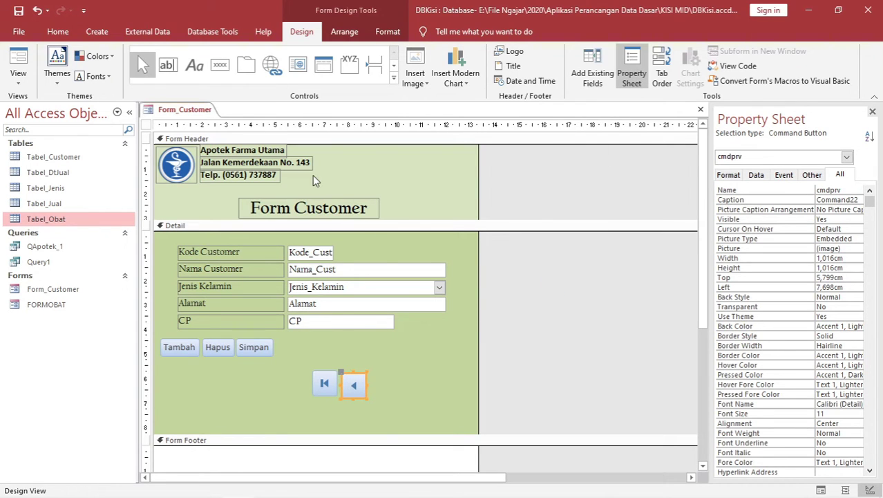
# Step: Add a command button directly right of the previous-record button, with the navigation action Go To Next Record
pyautogui.click(219, 65)
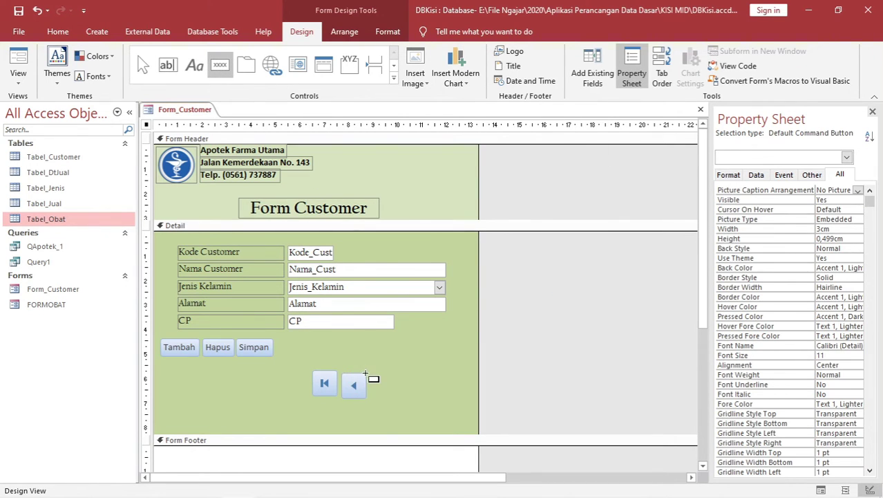
pyautogui.click(368, 375)
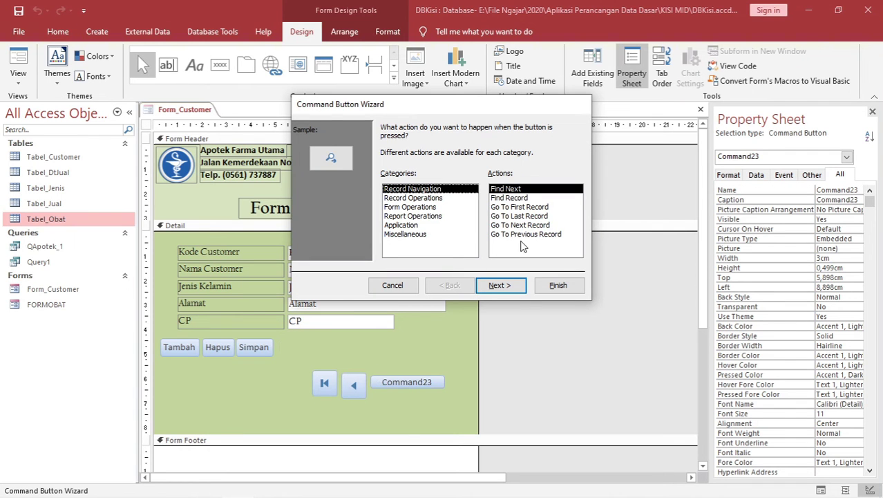
pyautogui.click(520, 224)
pyautogui.click(507, 285)
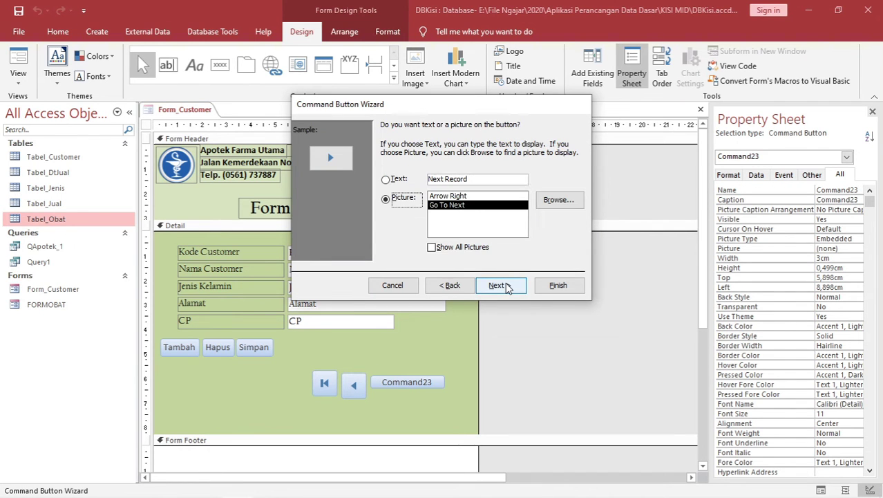
# Step: Keep the Go To Next picture on the button, name it cmdnext and finish the wizard
pyautogui.click(511, 287)
pyautogui.write('cmdnext')
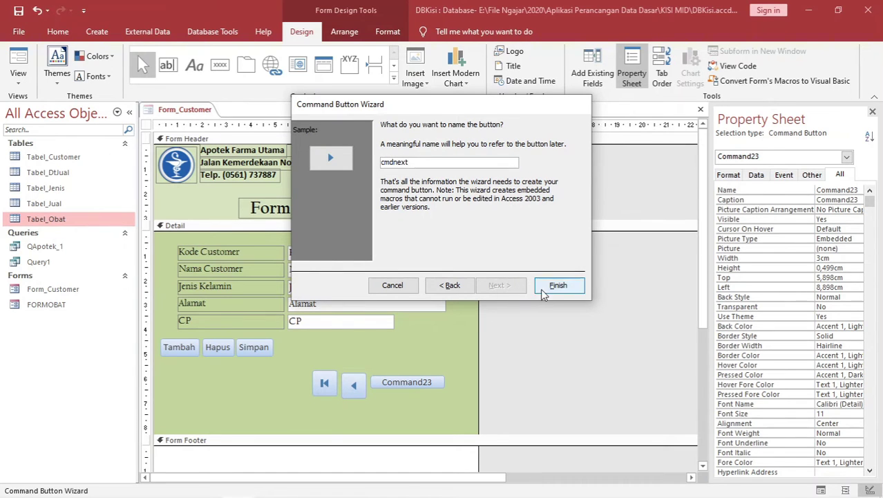
pyautogui.click(541, 286)
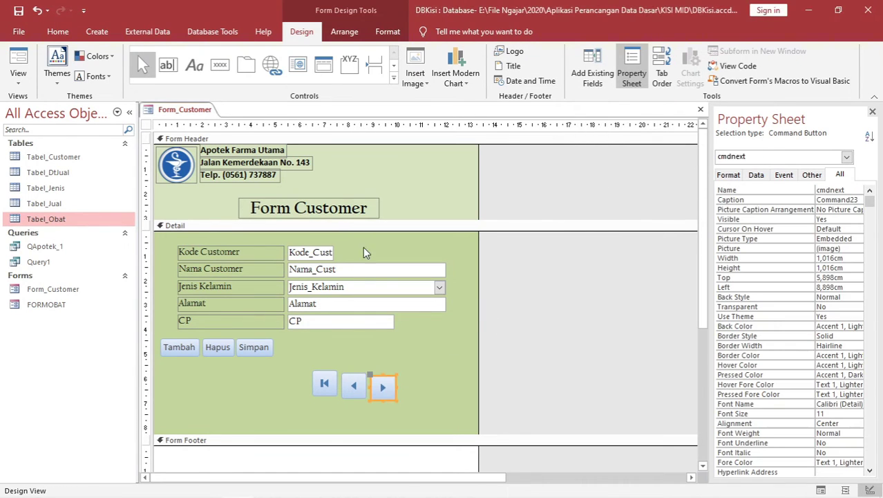
# Step: Add a command button directly right of the next-record button, with the navigation action Go To Last Record
pyautogui.click(219, 64)
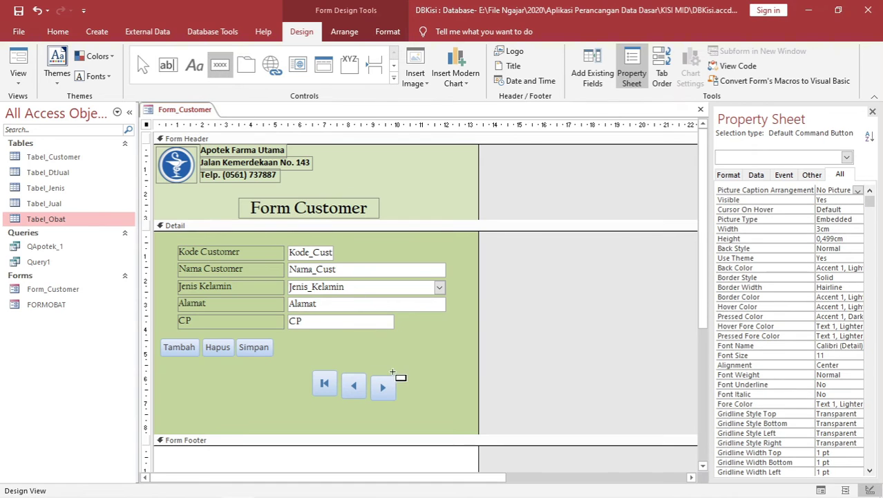
pyautogui.click(403, 379)
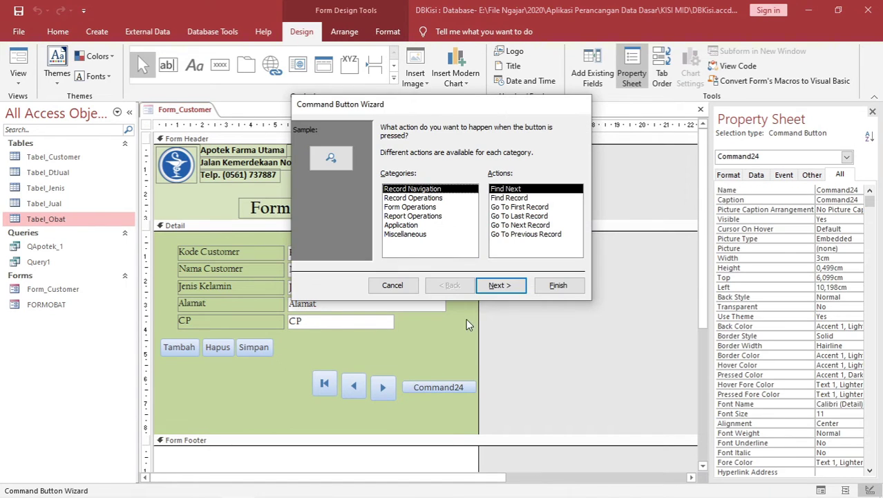
pyautogui.click(525, 216)
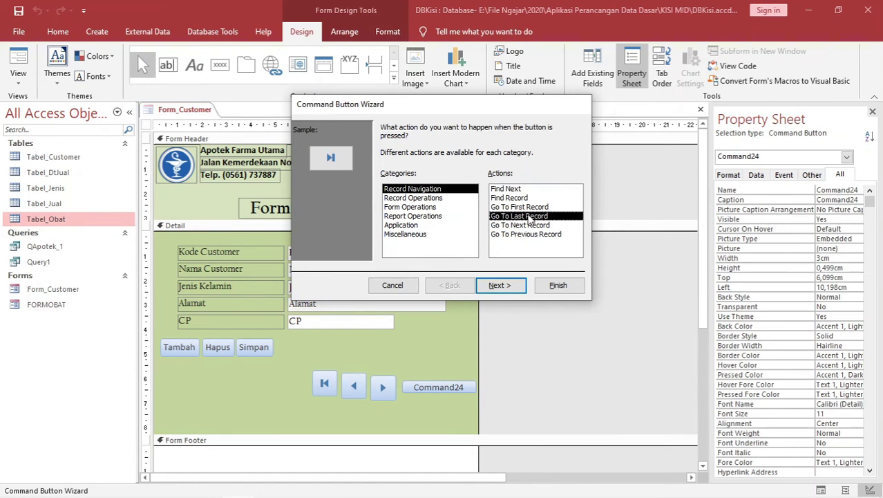
pyautogui.click(505, 286)
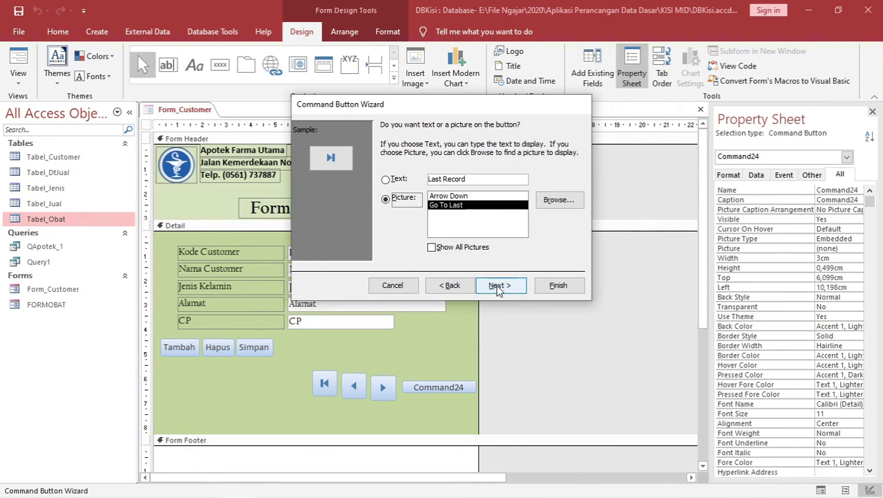
# Step: Keep the Go To Last picture on the button, name it cmdlast and finish the wizard
pyautogui.click(501, 287)
pyautogui.write('cmdlast')
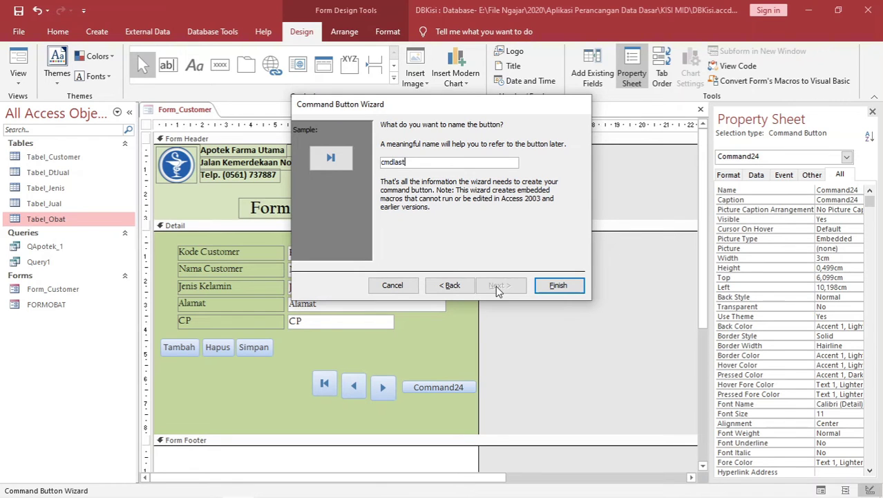
pyautogui.click(552, 286)
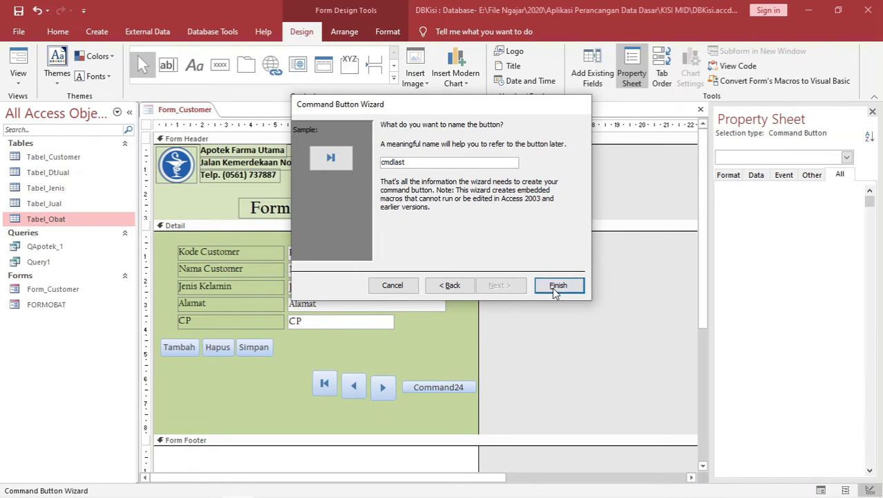
# Step: Align the four navigation buttons edge to edge in one row, with the next-record button made smaller
pyautogui.click(406, 345)
pyautogui.moveTo(355, 380); pyautogui.dragTo(391, 385)
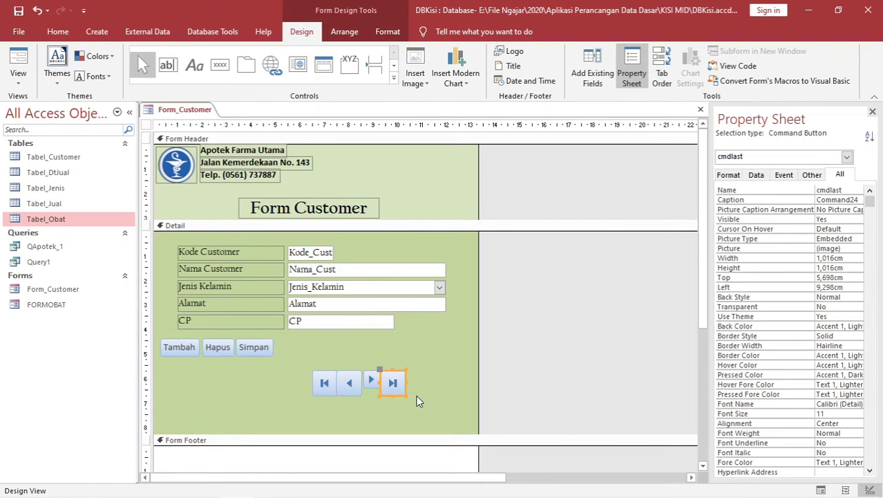
pyautogui.click(425, 395)
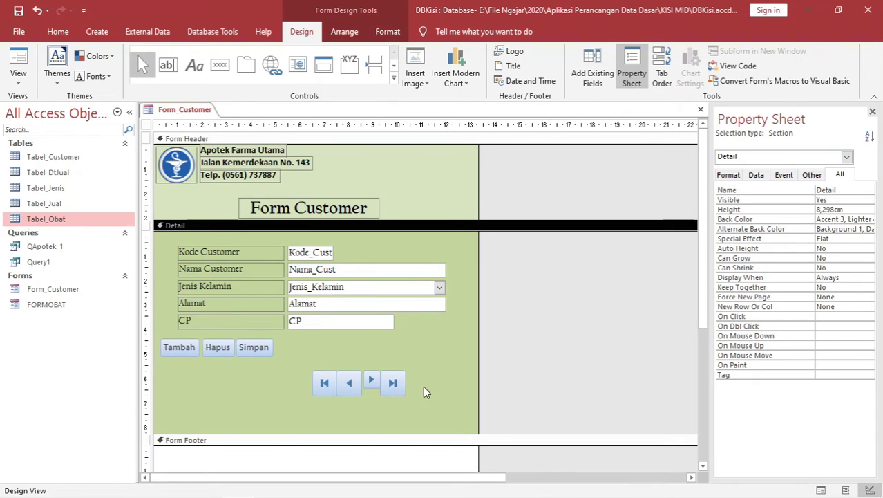
# Step: Center the record-operation and navigation button rows below the fields and shorten the Detail section to about 7.1 cm
pyautogui.moveTo(282, 359); pyautogui.dragTo(169, 331)
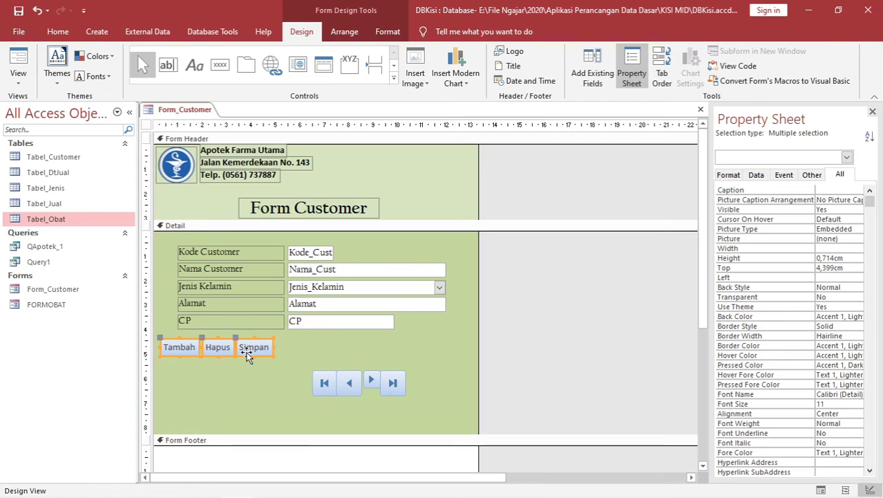
pyautogui.moveTo(248, 354); pyautogui.dragTo(341, 356)
pyautogui.moveTo(419, 403); pyautogui.dragTo(302, 388)
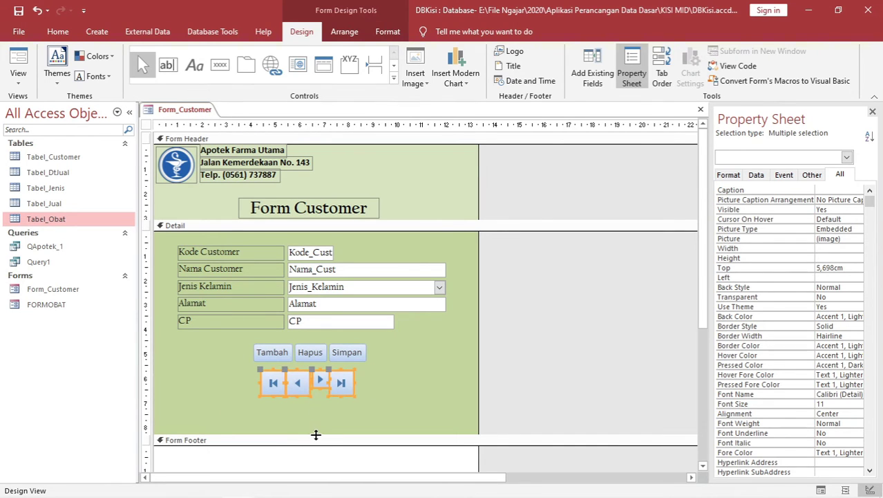
pyautogui.moveTo(316, 434); pyautogui.dragTo(328, 404)
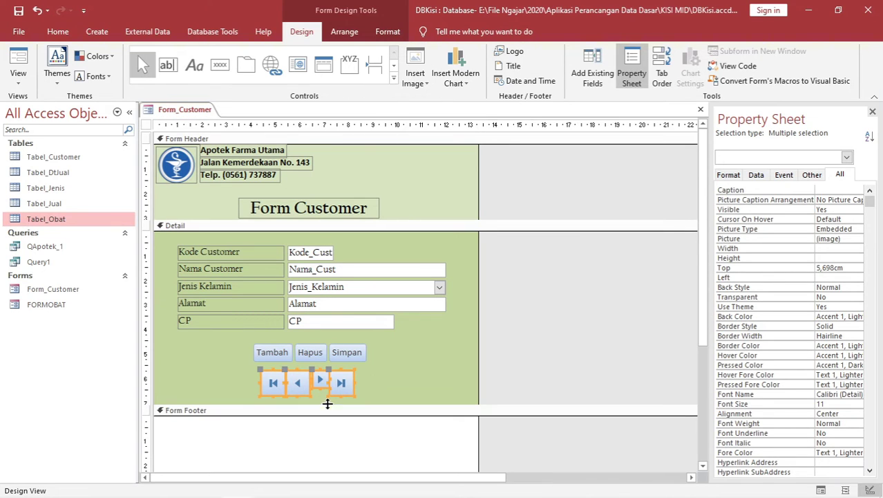
pyautogui.click(398, 371)
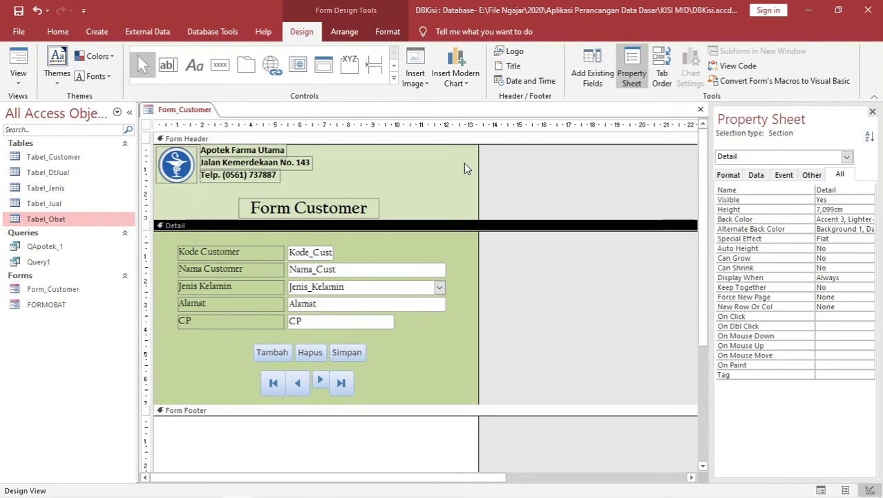
# Step: Add a command button at the upper edge of the Form Header, with the form operation Close Form
pyautogui.click(220, 64)
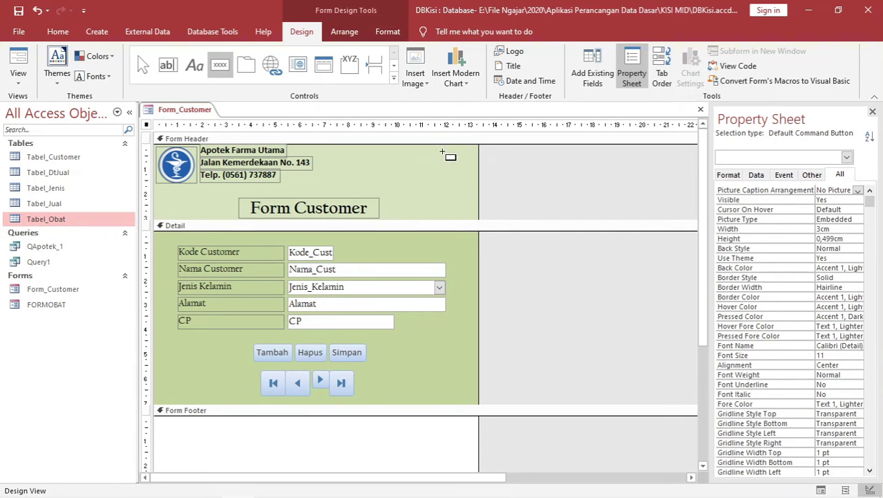
pyautogui.click(435, 147)
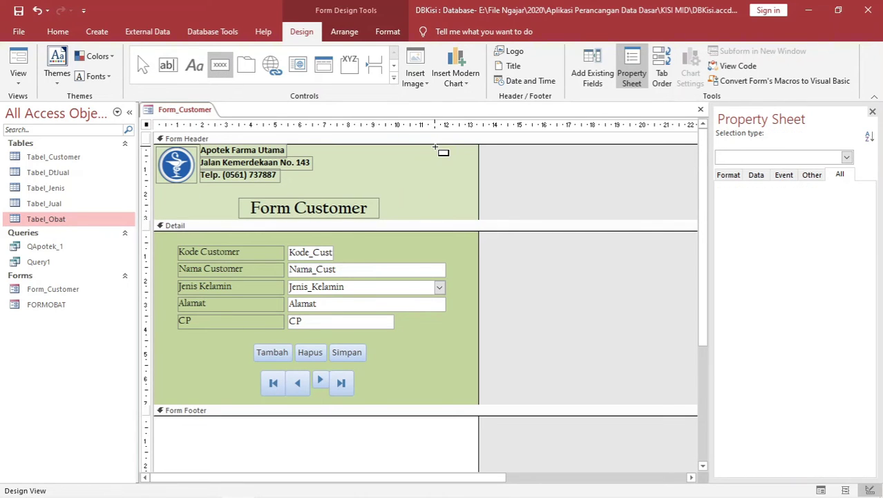
pyautogui.moveTo(436, 147); pyautogui.dragTo(319, 147)
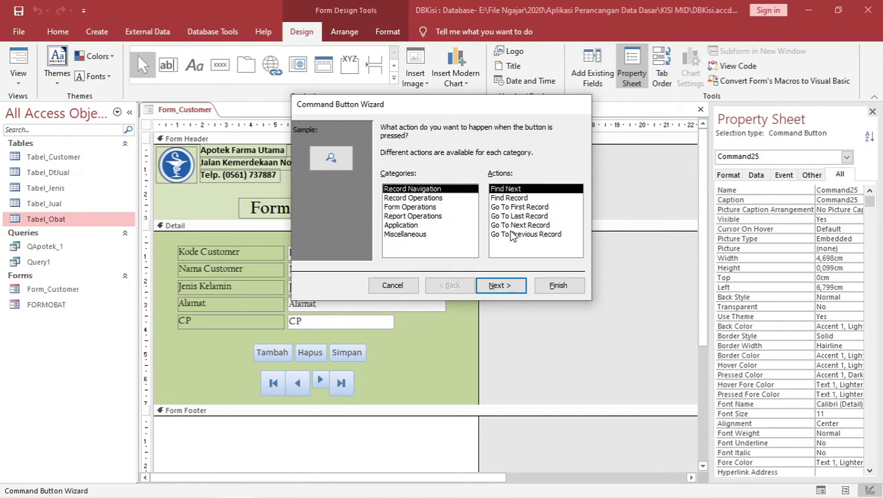
pyautogui.click(433, 199)
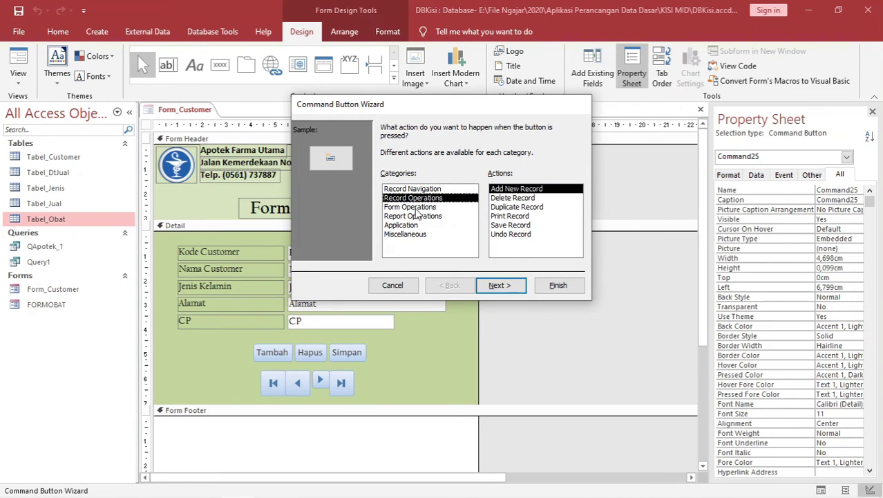
pyautogui.click(414, 208)
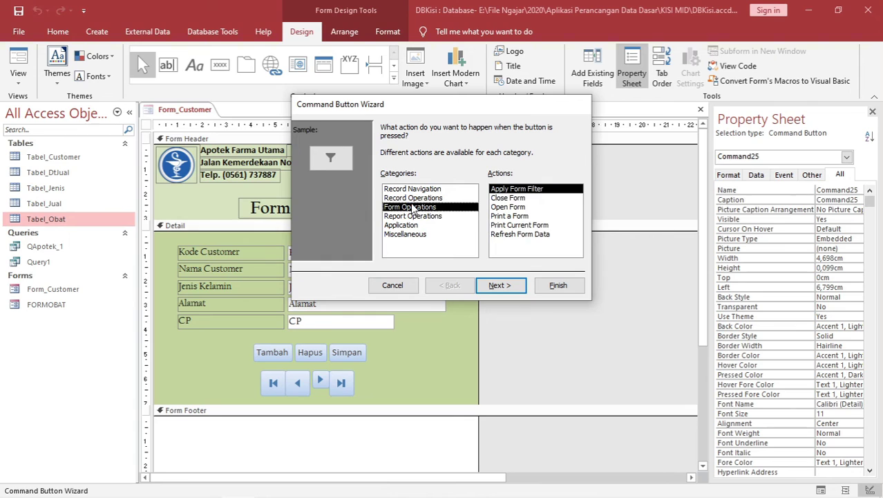
pyautogui.click(512, 198)
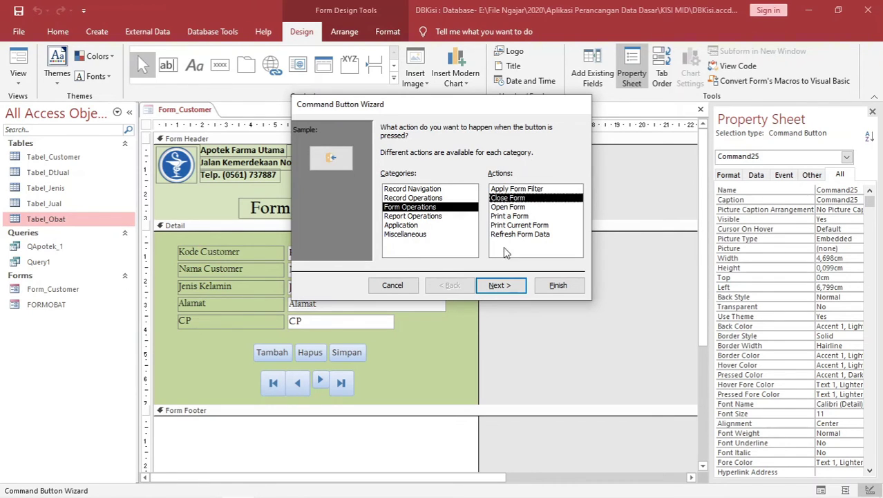
pyautogui.click(506, 286)
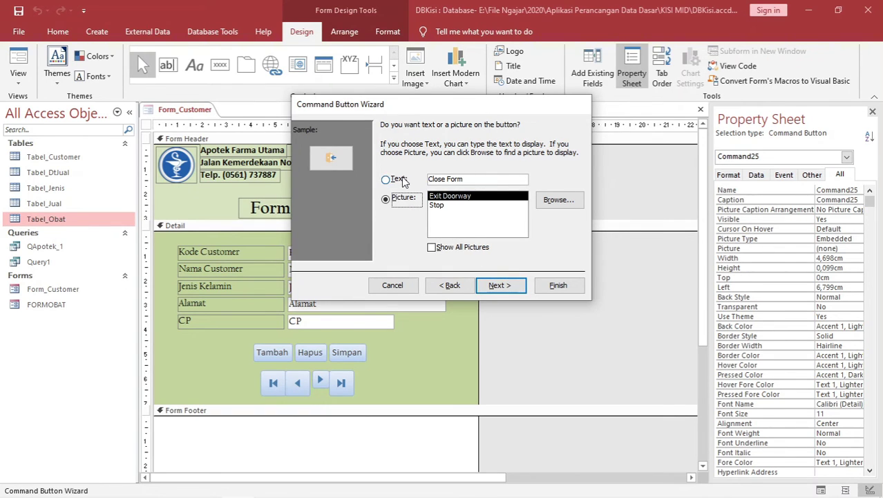
# Step: Choose the Stop picture for the close button, name it cmdClose and finish the wizard
pyautogui.click(441, 206)
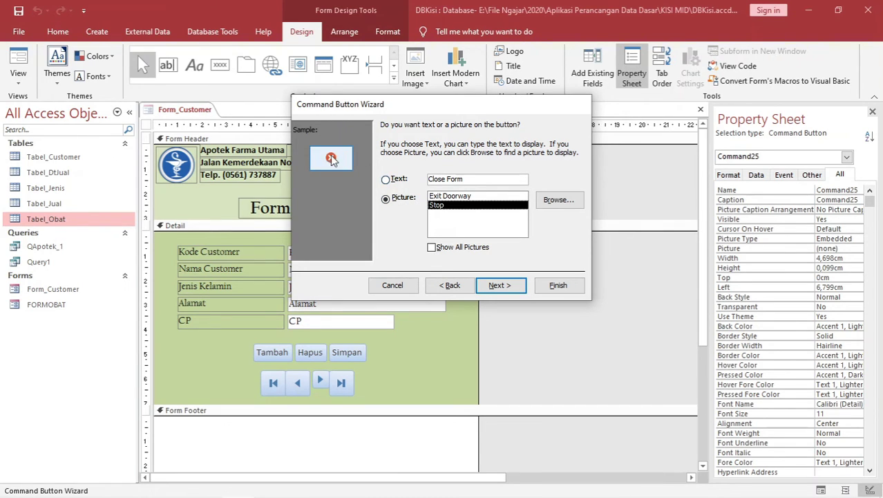
pyautogui.click(495, 287)
pyautogui.write('cmdClose')
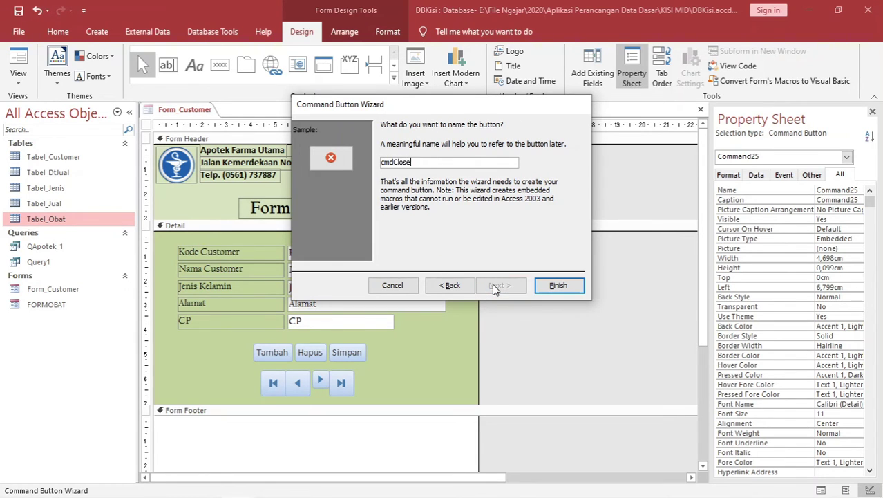
pyautogui.click(558, 285)
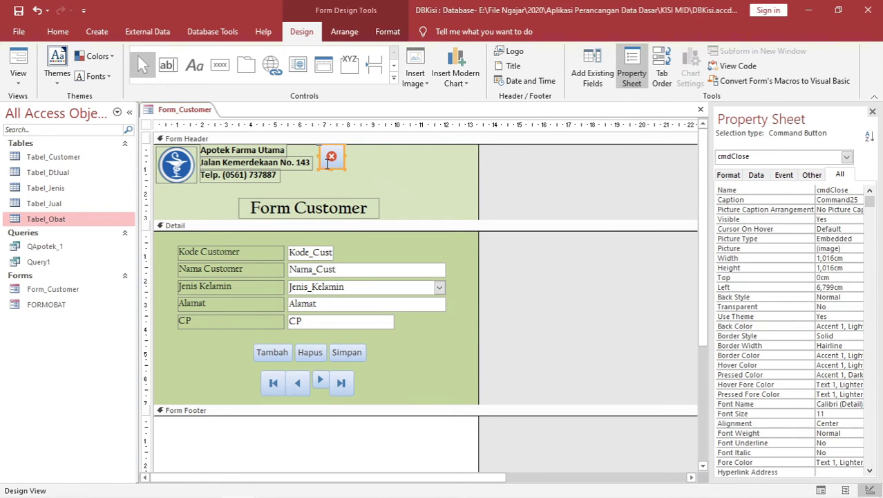
# Step: Move the close button to the upper-right corner of the Form Header
pyautogui.click(375, 187)
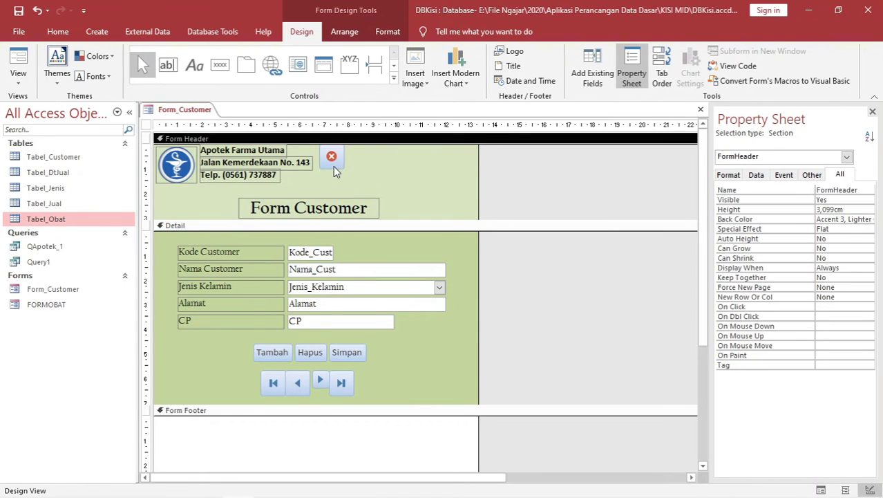
pyautogui.moveTo(334, 166); pyautogui.dragTo(467, 167)
pyautogui.click(367, 181)
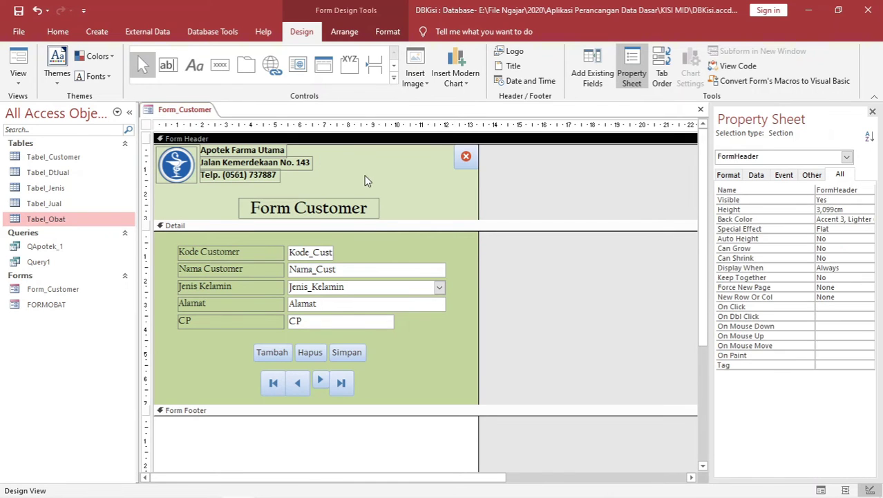
# Step: In Form View, add and save a customer record with "as" for Kode, Nama and Alamat, Pria for Jenis Kelamin and 12 for CP
pyautogui.click(18, 63)
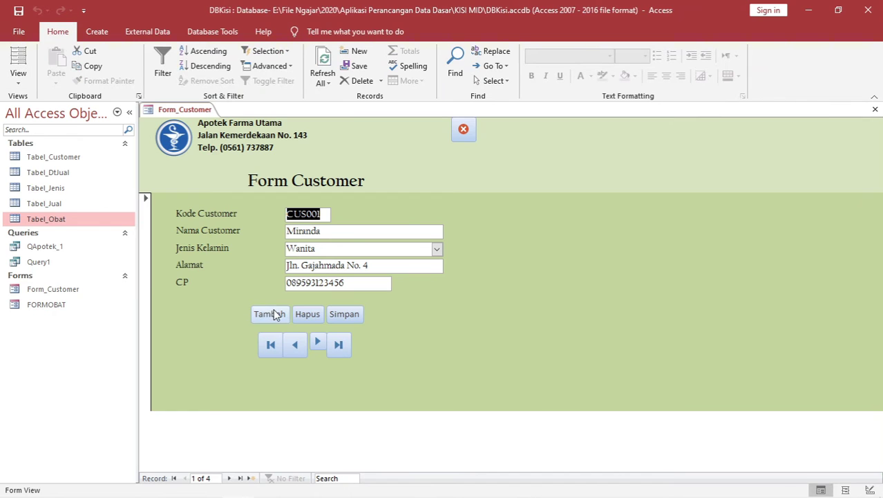
pyautogui.click(271, 314)
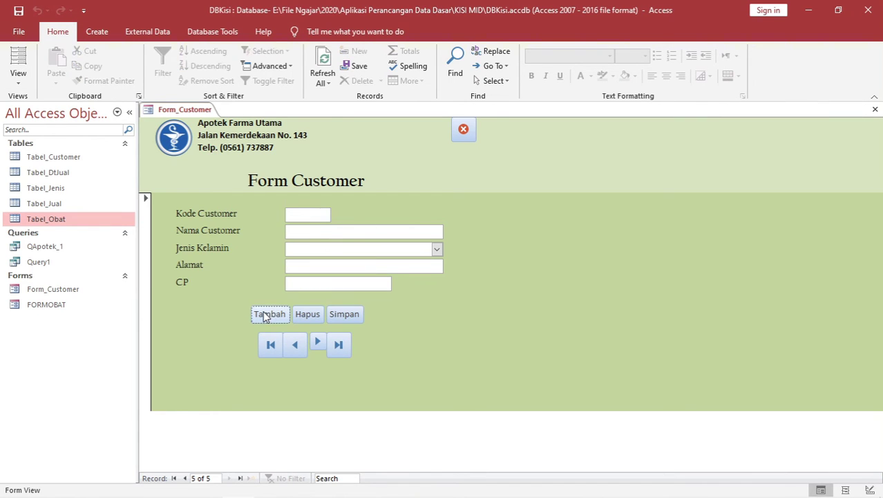
pyautogui.click(301, 209)
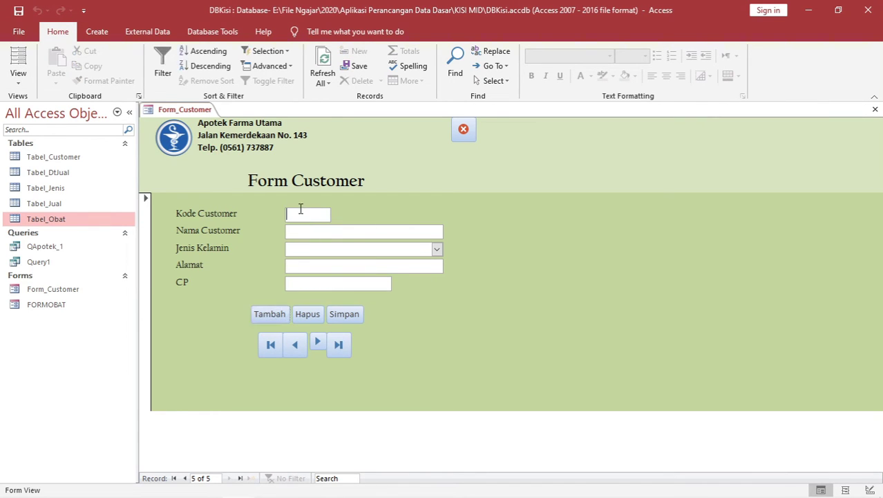
pyautogui.write('as')
pyautogui.click(436, 249)
pyautogui.click(357, 268)
pyautogui.click(327, 266)
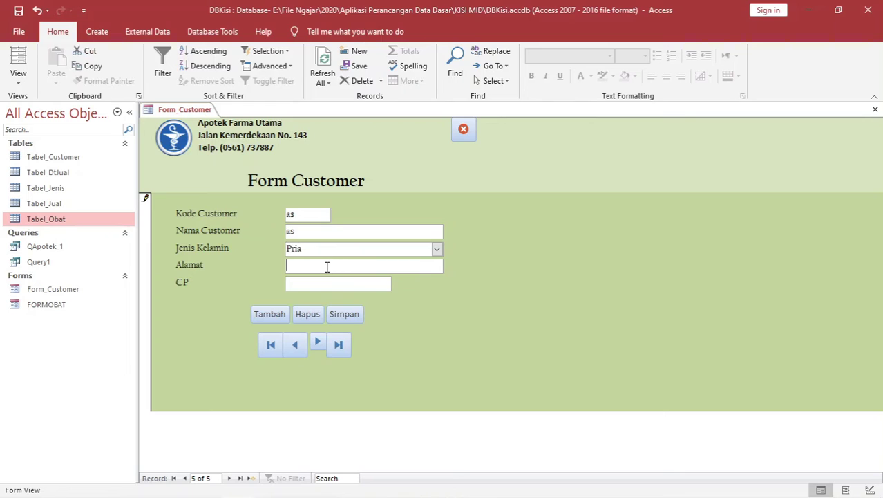
pyautogui.click(324, 283)
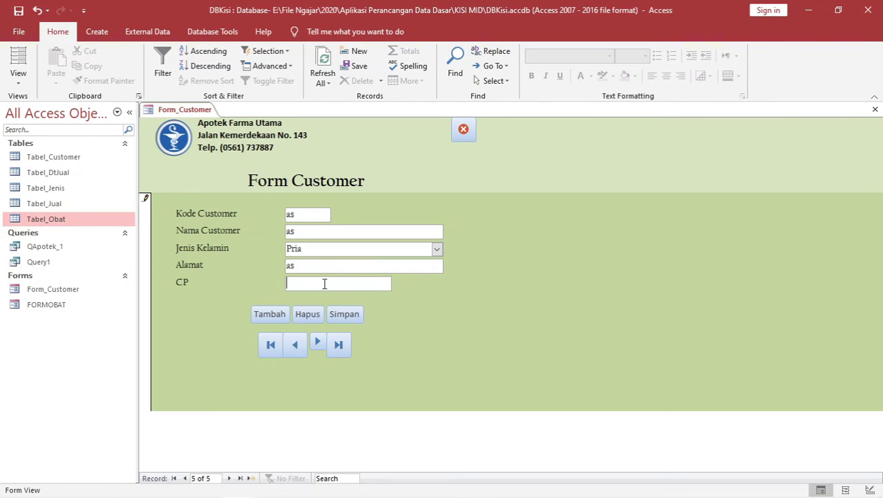
pyautogui.write('12')
pyautogui.click(342, 315)
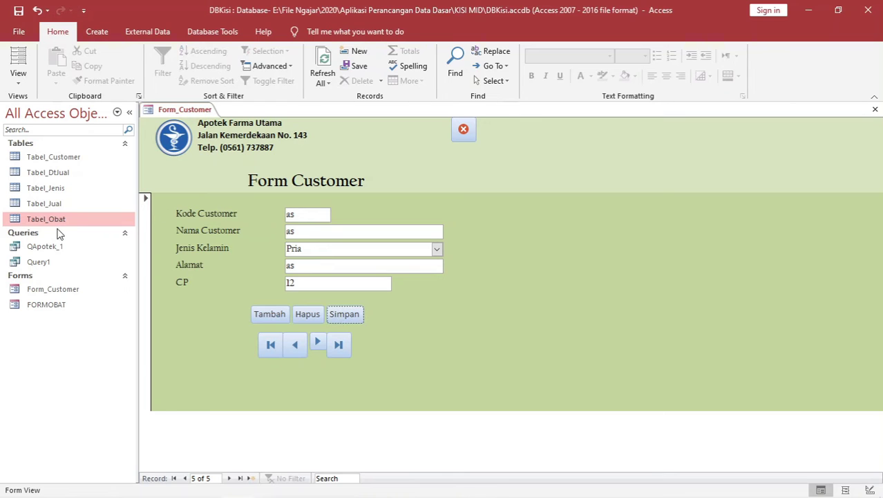
# Step: Check Tabel_Customer for the newly saved "as" record, then close the table
pyautogui.doubleClick(68, 162)
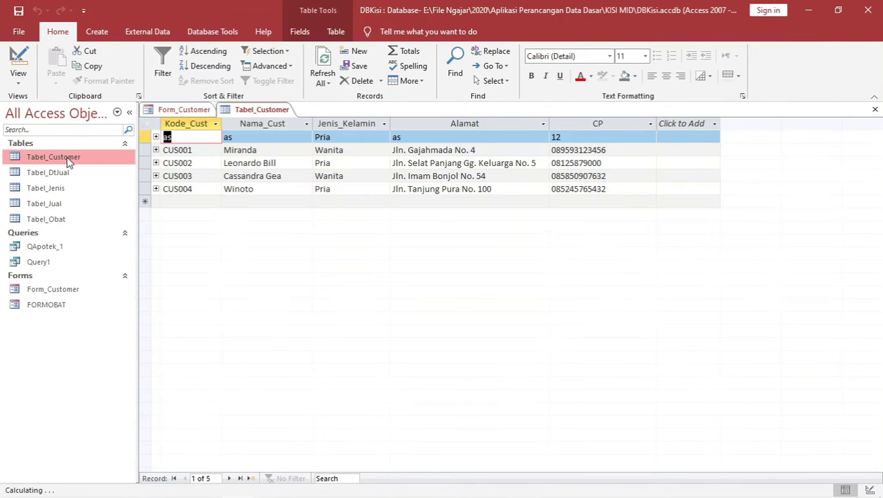
pyautogui.click(146, 135)
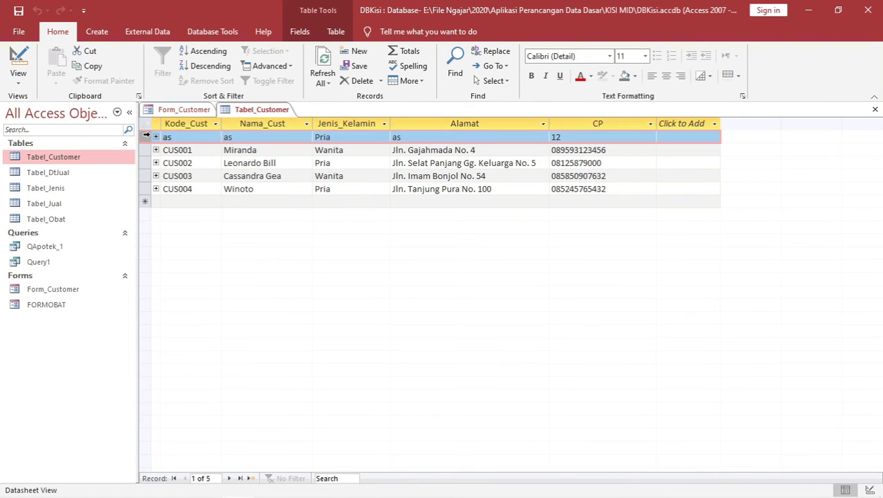
pyautogui.click(242, 114)
pyautogui.rightClick(232, 111)
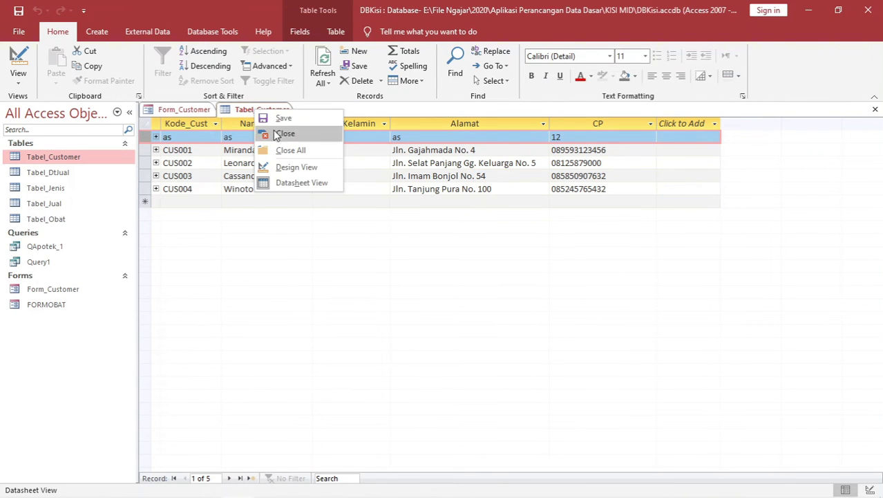
pyautogui.click(275, 132)
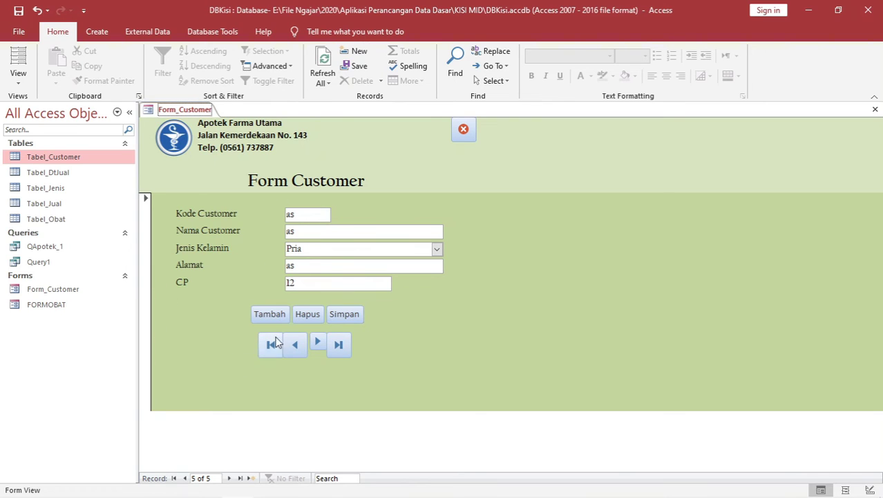
# Step: Delete the "as" customer record through the form and check Tabel_Customer for its removal, closing the table again
pyautogui.click(304, 314)
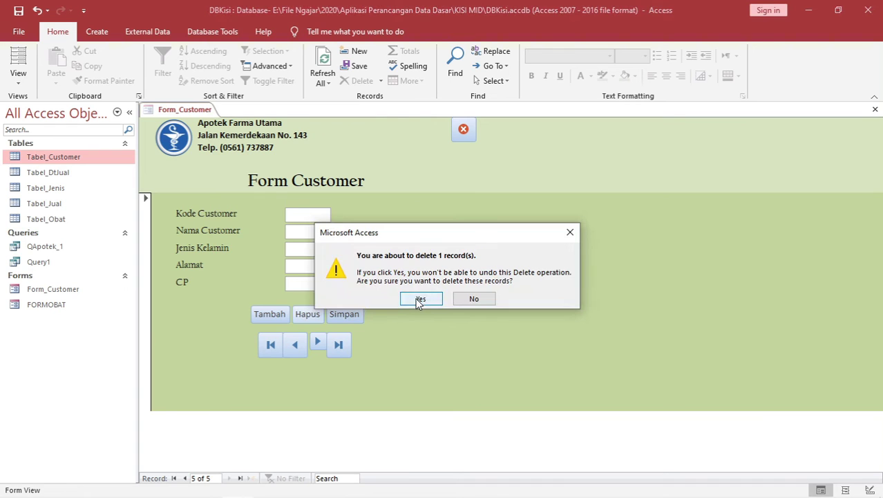
pyautogui.click(419, 300)
pyautogui.doubleClick(76, 157)
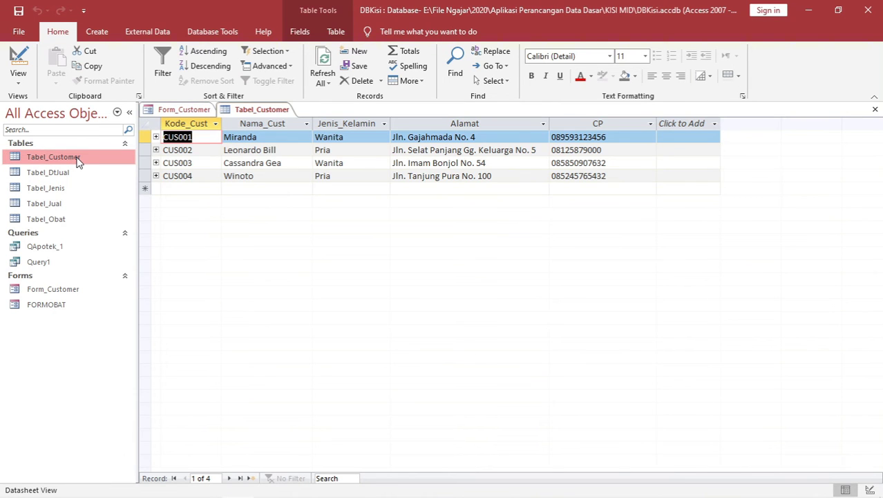
pyautogui.rightClick(255, 113)
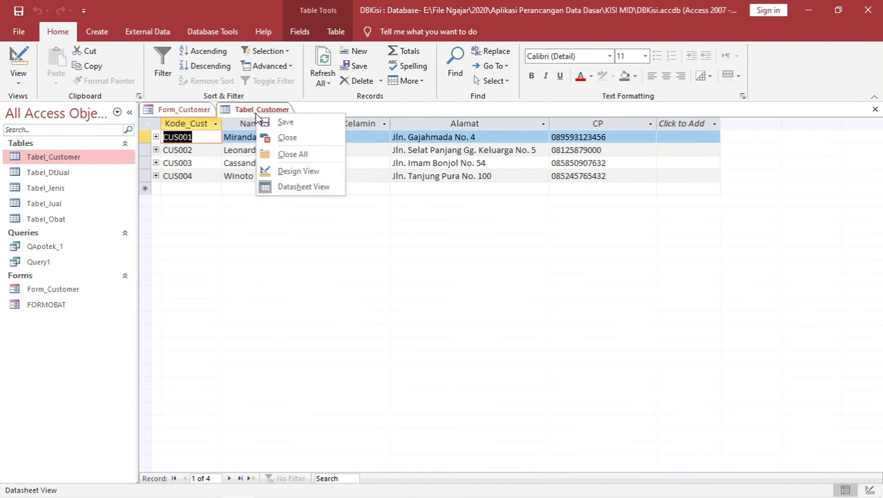
pyautogui.click(277, 138)
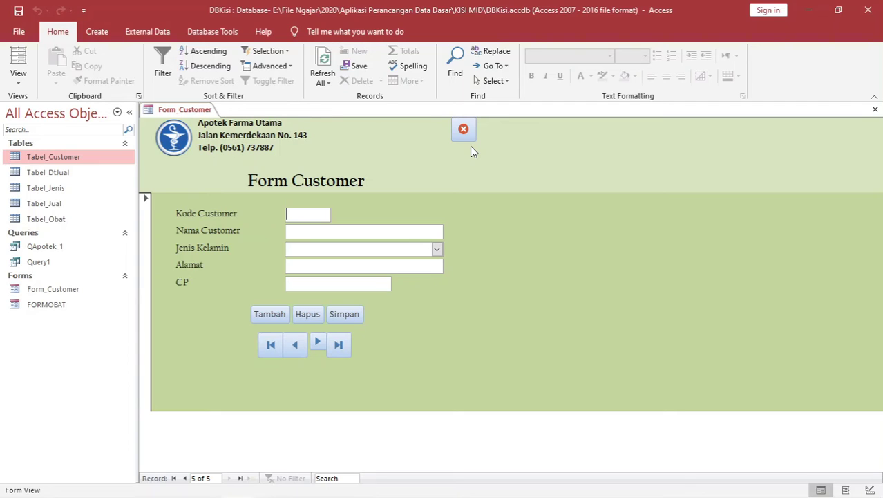
# Step: Go to the last customer record, then close Form_Customer and save its design changes
pyautogui.click(339, 345)
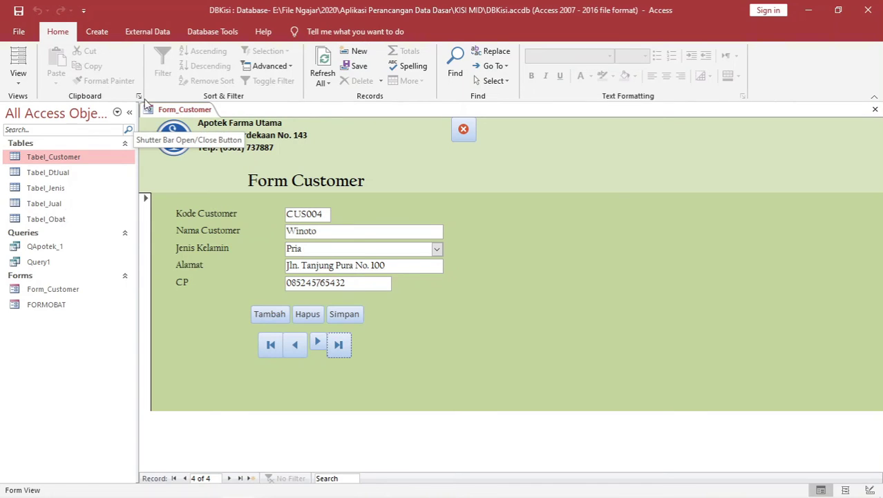
pyautogui.click(185, 111)
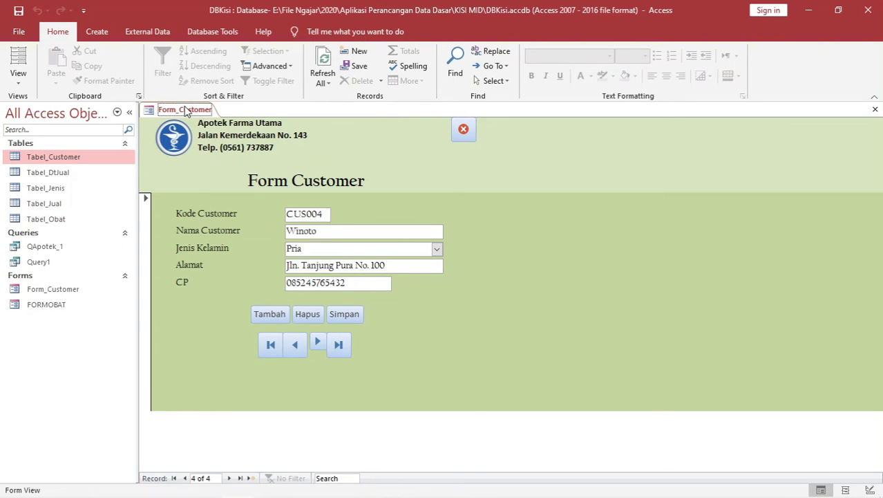
pyautogui.click(464, 132)
pyautogui.rightClick(180, 110)
pyautogui.click(198, 130)
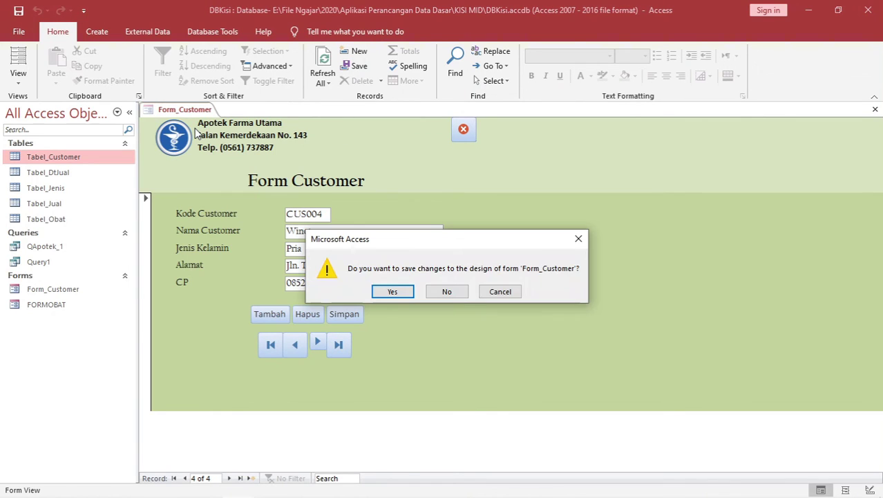
pyautogui.click(392, 292)
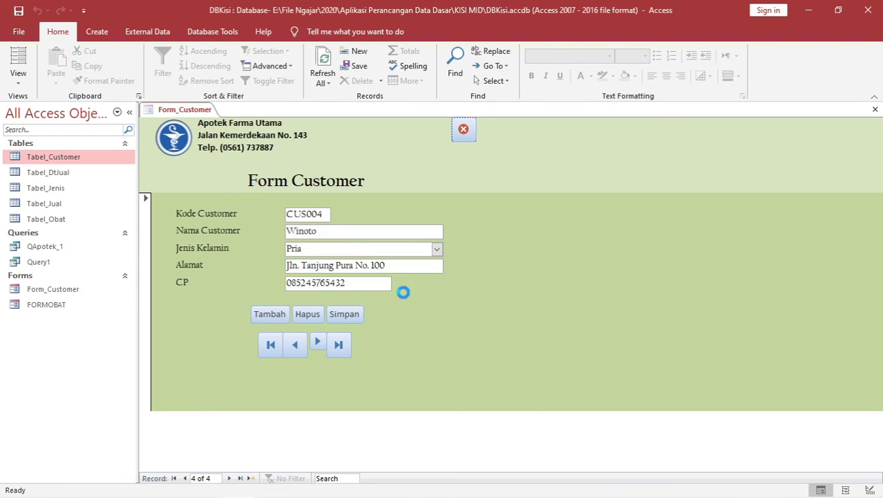
# Step: Reopen Form_Customer in Form View to check the saved form, then close it
pyautogui.doubleClick(61, 289)
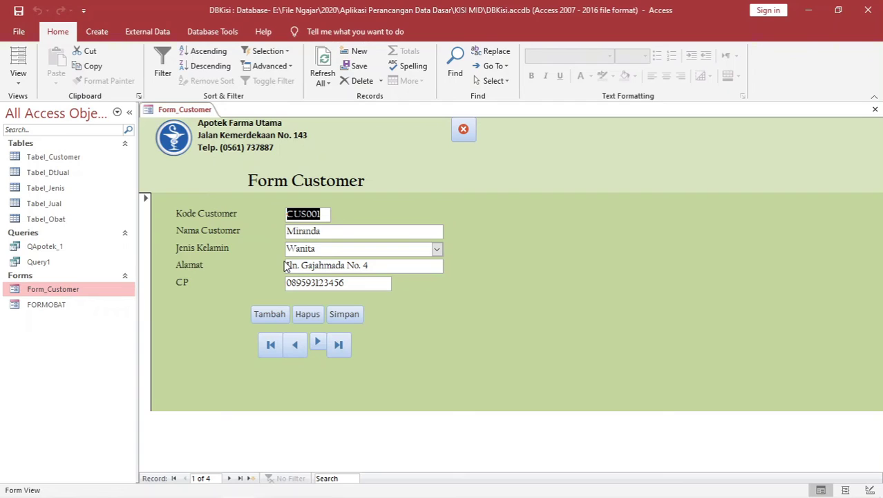
pyautogui.rightClick(194, 111)
pyautogui.click(220, 129)
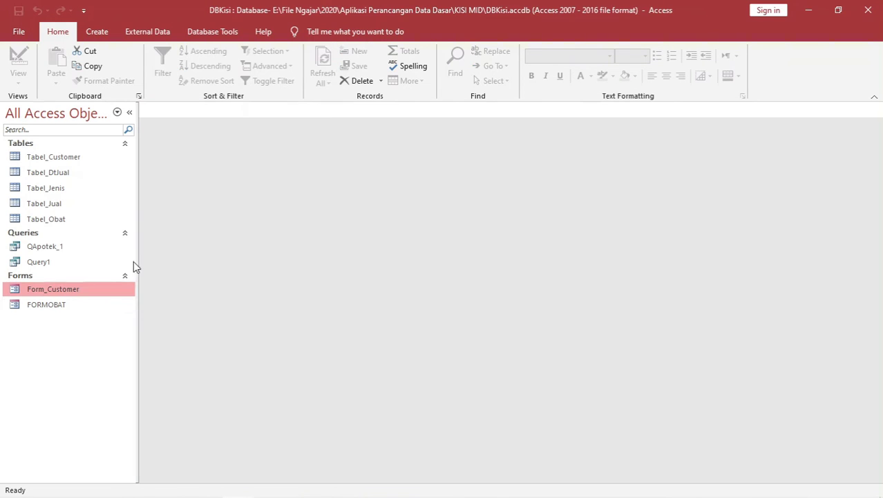
# Step: Duplicate Form_Customer as a new form named FormJenis
pyautogui.rightClick(102, 287)
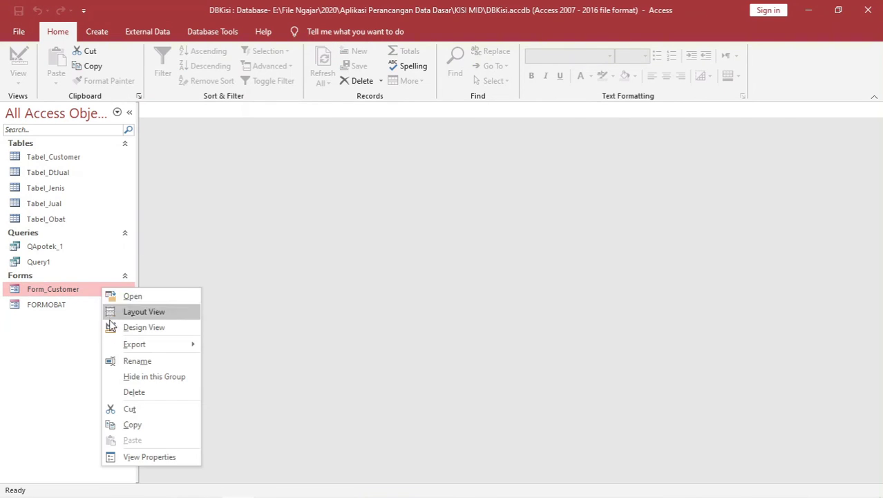
pyautogui.click(132, 425)
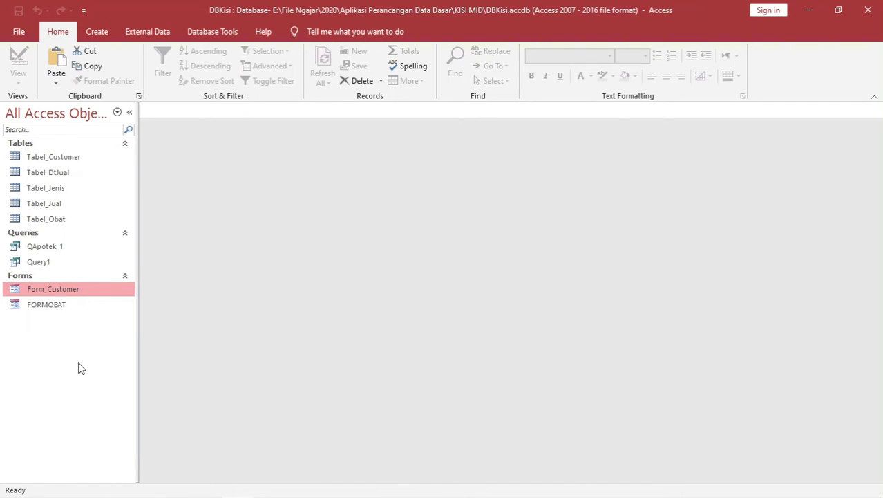
pyautogui.rightClick(79, 368)
pyautogui.click(115, 433)
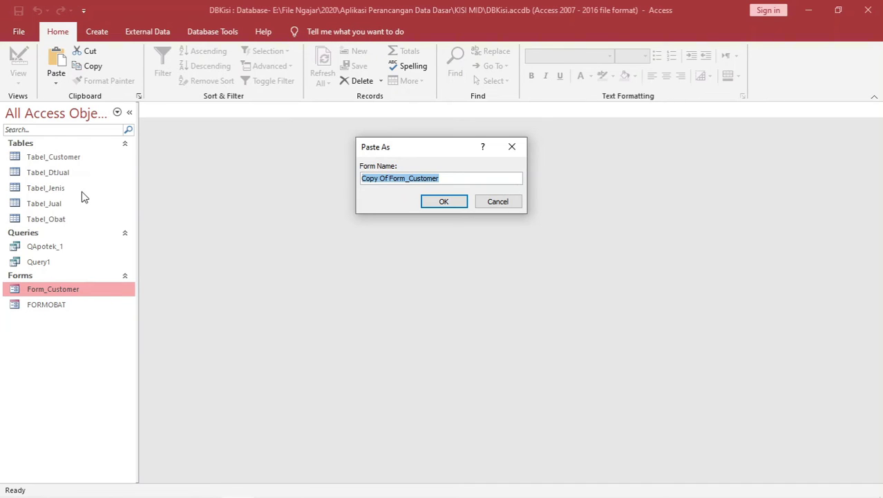
pyautogui.write('FormJenis')
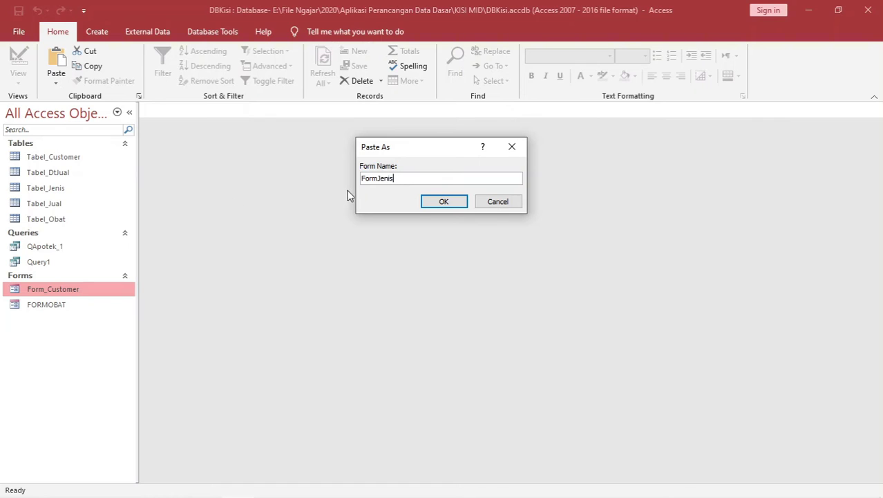
pyautogui.click(437, 205)
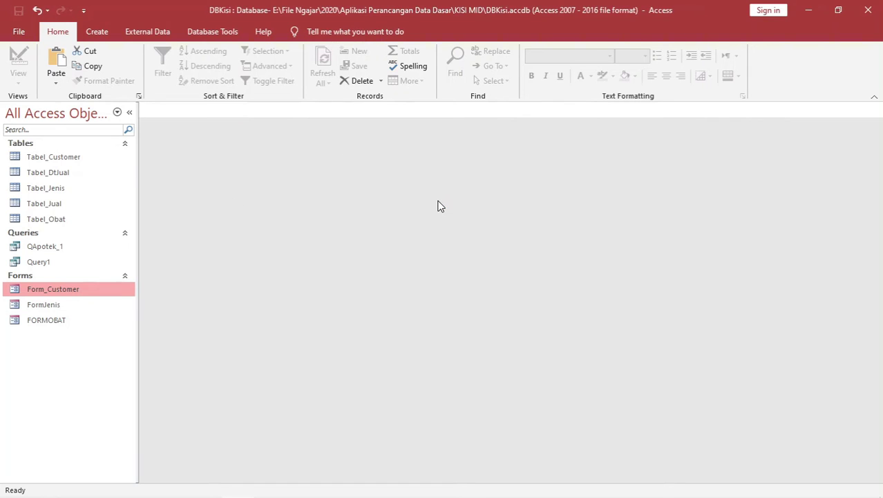
# Step: Open FormJenis in Design View and change the Form Header title to "Form Jenis"
pyautogui.rightClick(49, 306)
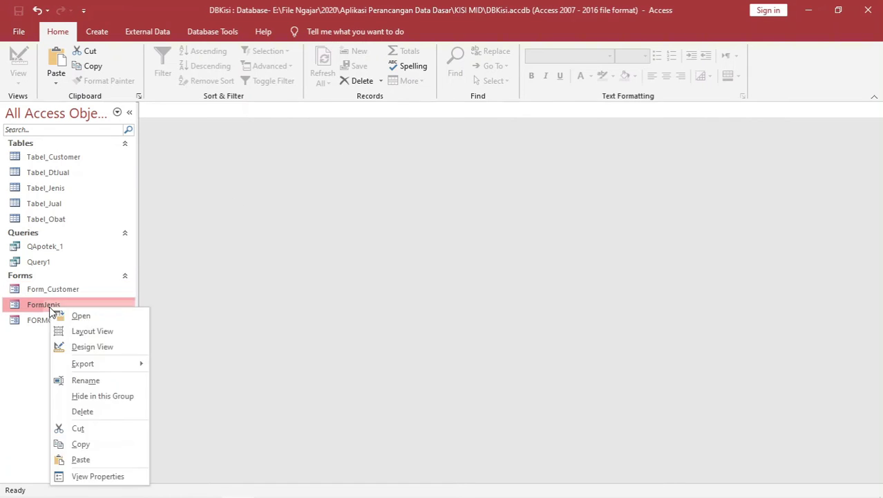
pyautogui.click(94, 346)
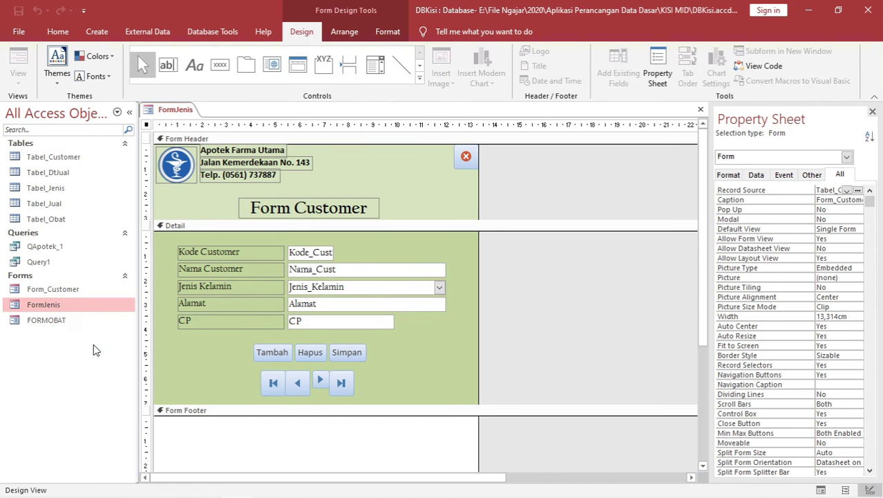
pyautogui.click(338, 210)
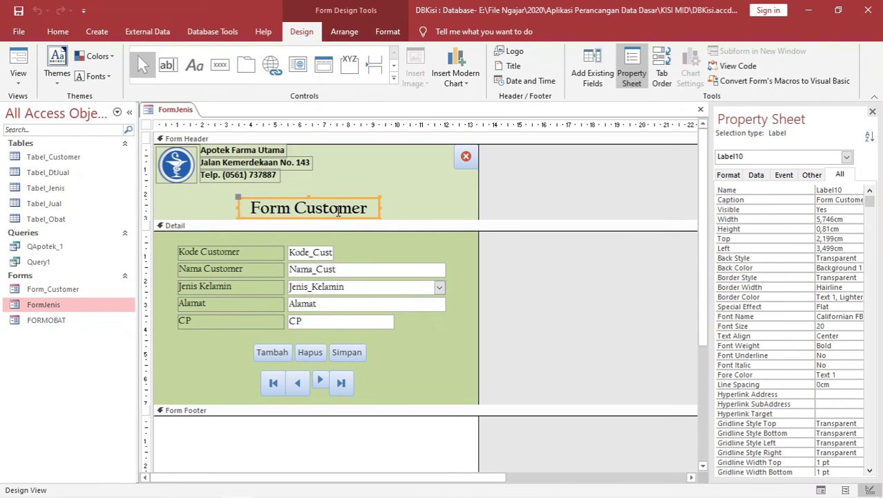
pyautogui.click(370, 207)
pyautogui.hotkey('shift', 'Left')
pyautogui.hotkey('shift', 'Left')
pyautogui.hotkey('shift', 'Left')
pyautogui.hotkey('shift', 'Left')
pyautogui.hotkey('shift', 'Left')
pyautogui.hotkey('shift', 'Left')
pyautogui.hotkey('shift', 'Left')
pyautogui.hotkey('shift', 'Left')
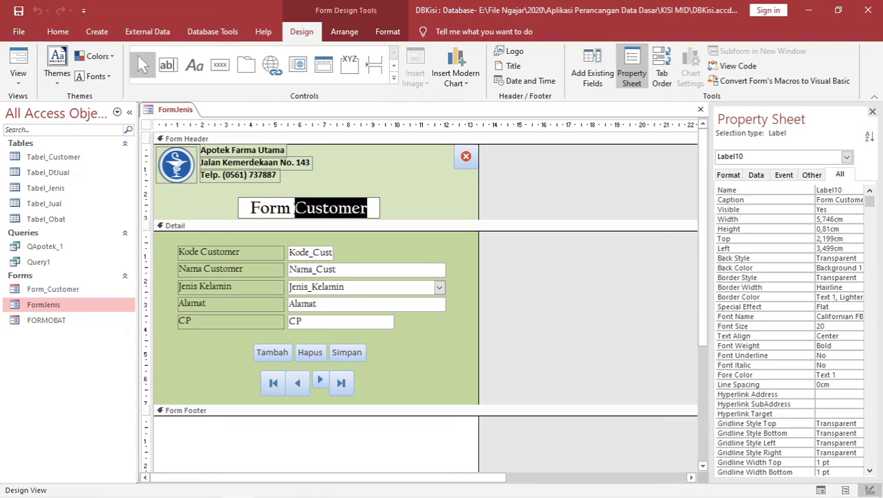
pyautogui.write('Jenis')
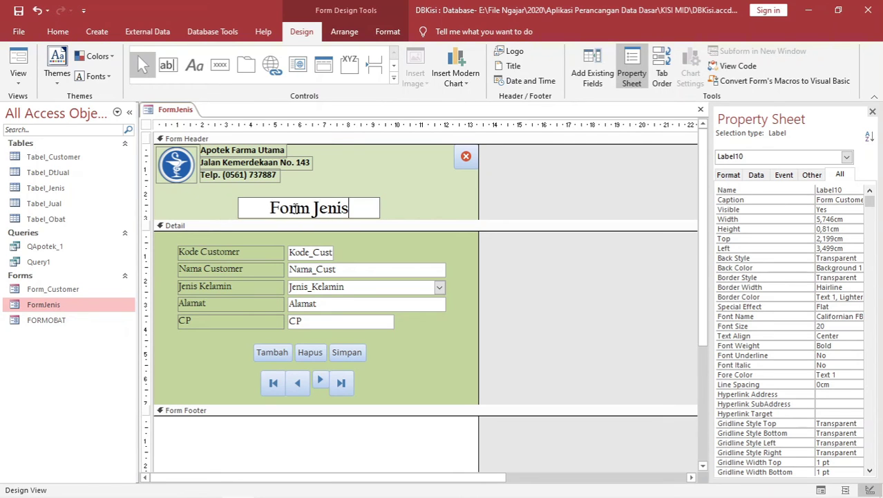
pyautogui.click(370, 257)
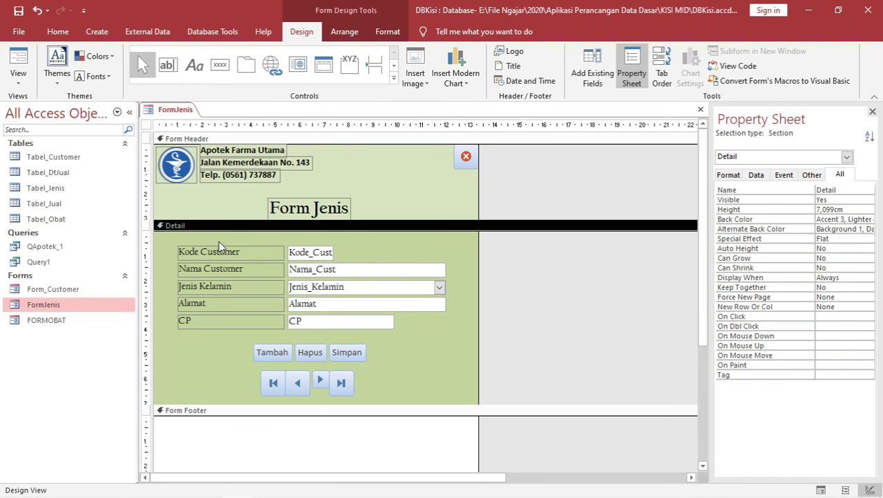
# Step: Delete all customer field labels and boxes from the Detail section and set the form's Record Source to Tabel_Jenis
pyautogui.moveTo(218, 241); pyautogui.dragTo(320, 332)
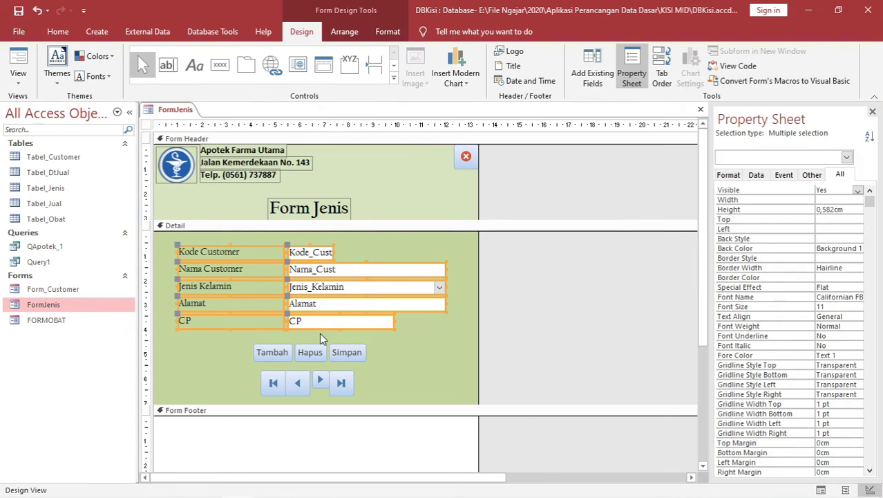
pyautogui.press('Delete')
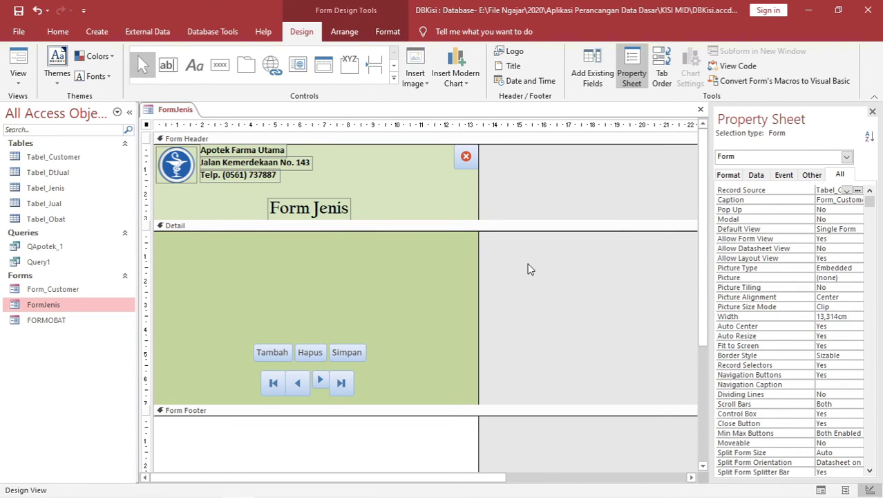
pyautogui.click(846, 190)
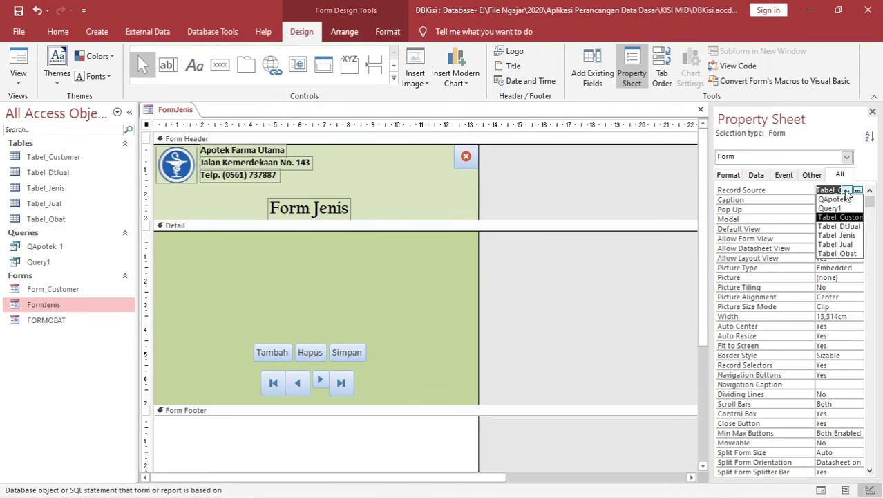
pyautogui.click(850, 235)
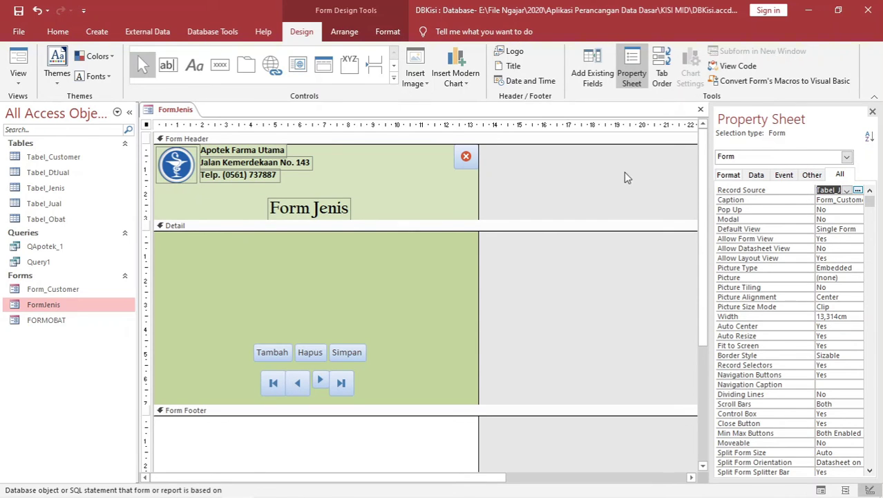
pyautogui.rightClick(398, 252)
pyautogui.click(442, 403)
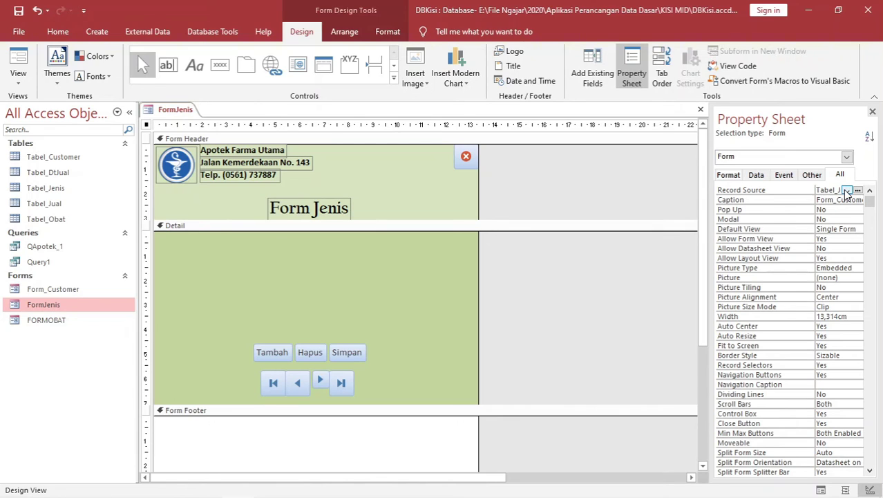
# Step: Add the existing fields Kode_Jenis and Jenis together to the Detail section above the record buttons
pyautogui.click(596, 78)
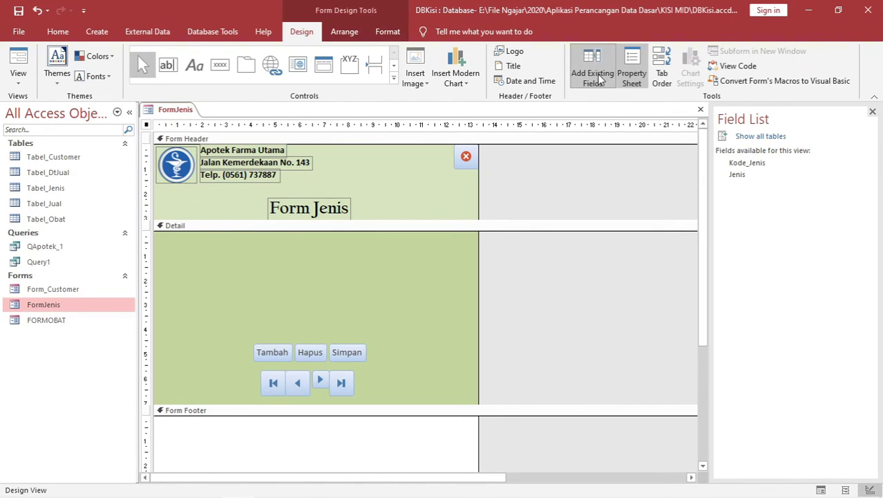
pyautogui.click(741, 166)
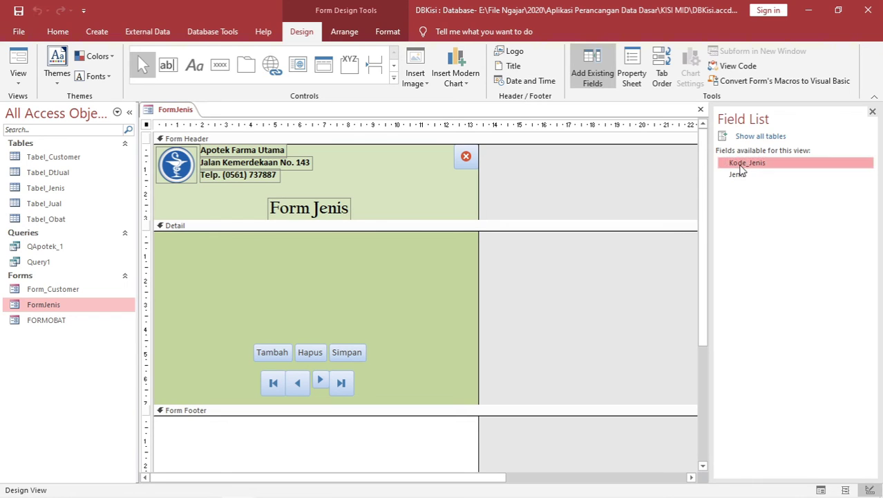
pyautogui.keyDown('shift'); pyautogui.click(739, 174); pyautogui.keyUp('shift')
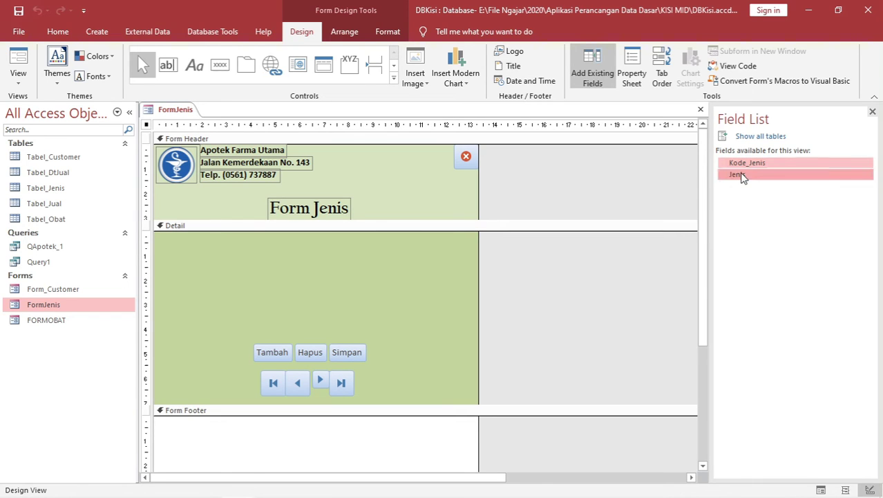
pyautogui.moveTo(760, 165); pyautogui.dragTo(385, 279)
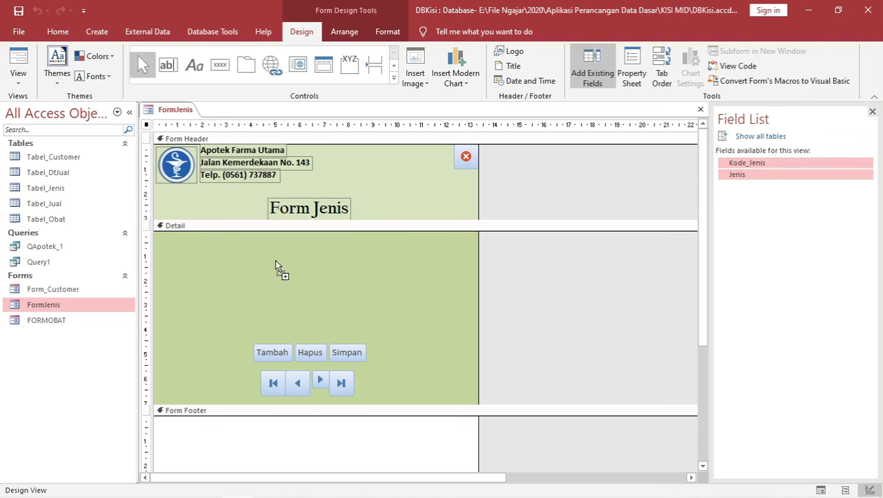
pyautogui.moveTo(276, 266); pyautogui.dragTo(322, 264)
pyautogui.click(357, 312)
# Step: Set the font colour of the Kode_Jenis and Jenis labels and text boxes to black
pyautogui.moveTo(369, 302); pyautogui.dragTo(257, 243)
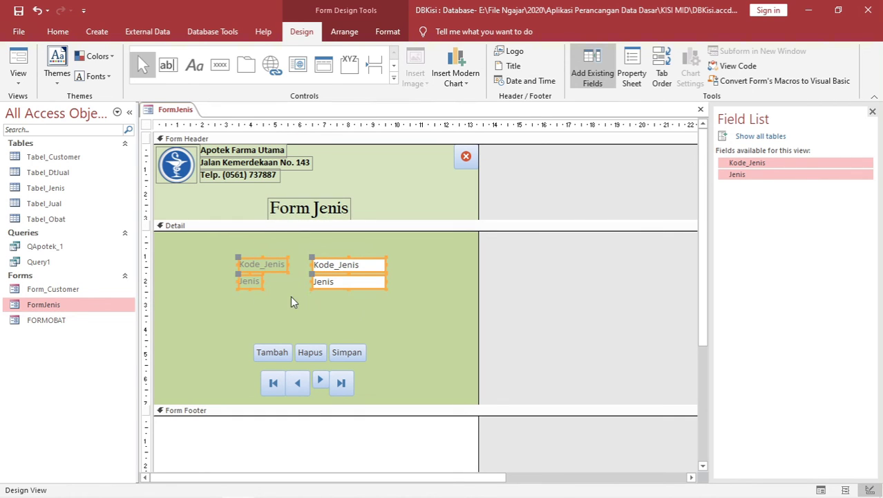
pyautogui.click(380, 36)
pyautogui.click(147, 76)
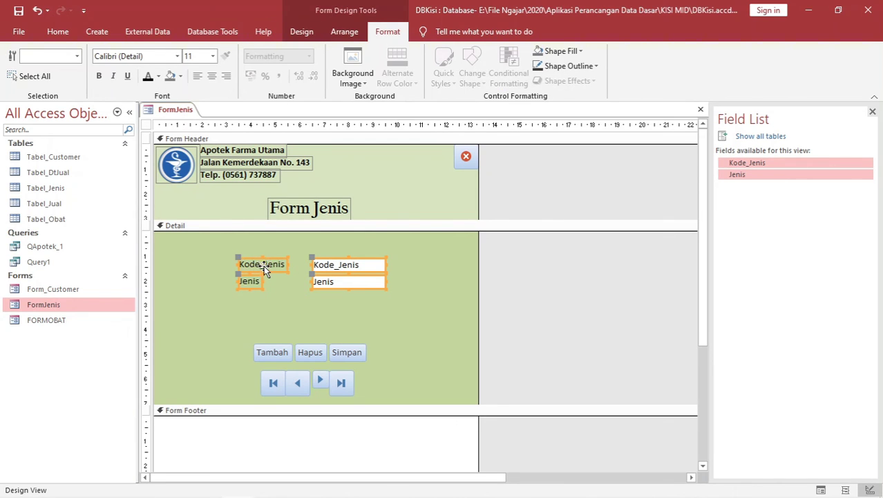
pyautogui.click(270, 254)
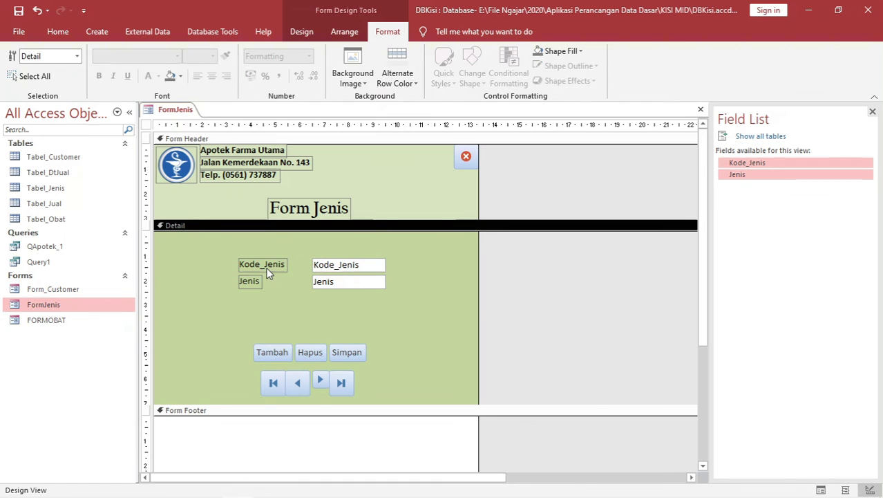
# Step: Change the Kode_Jenis field's label text to "Kode Jenis"
pyautogui.click(266, 268)
pyautogui.click(265, 269)
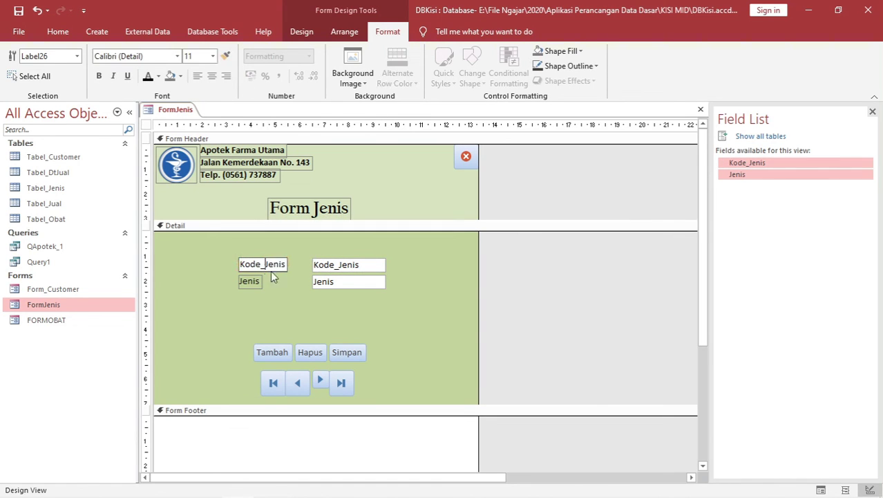
pyautogui.press('BackSpace')
pyautogui.click(226, 313)
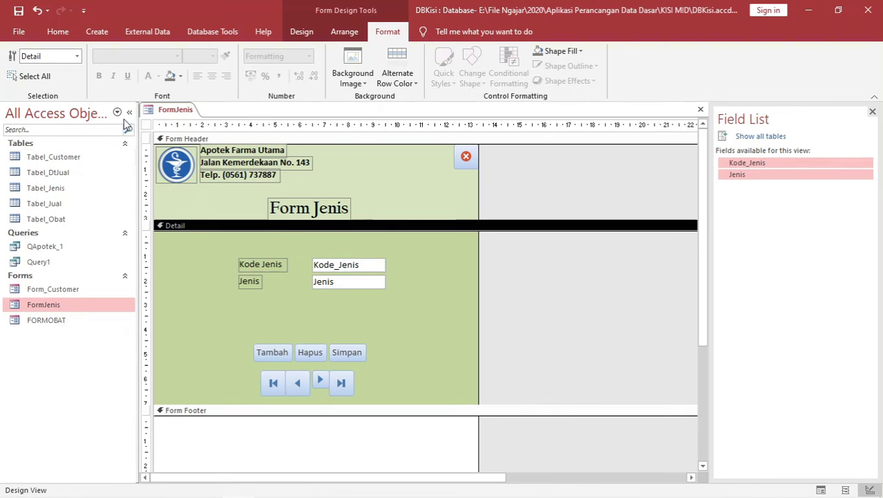
# Step: Start a new form with the Form Wizard and include all fields of Tabel_Jual
pyautogui.click(100, 33)
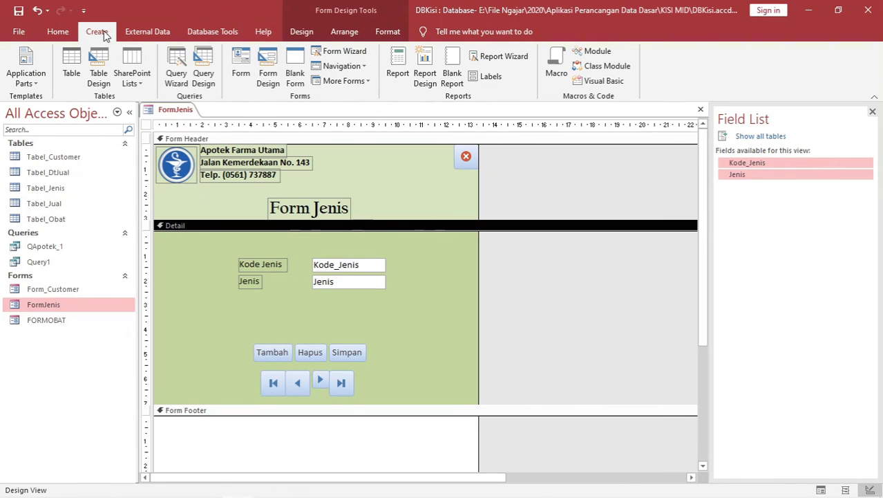
pyautogui.click(344, 53)
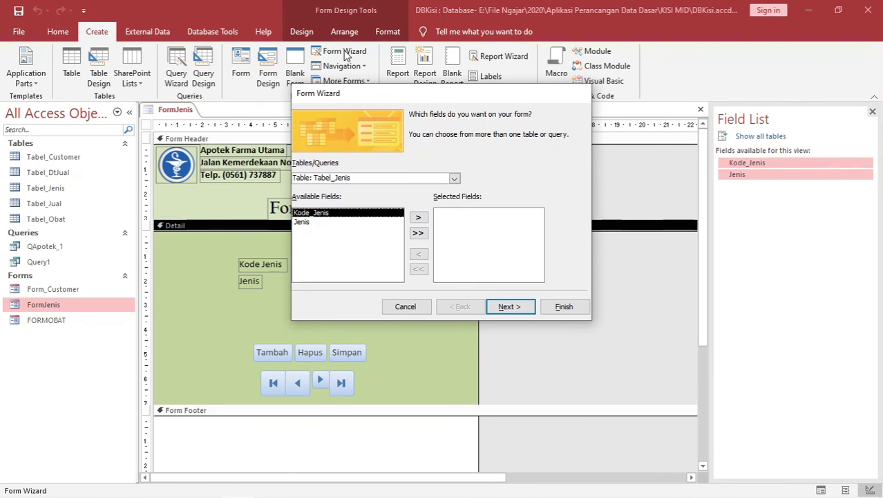
pyautogui.click(457, 178)
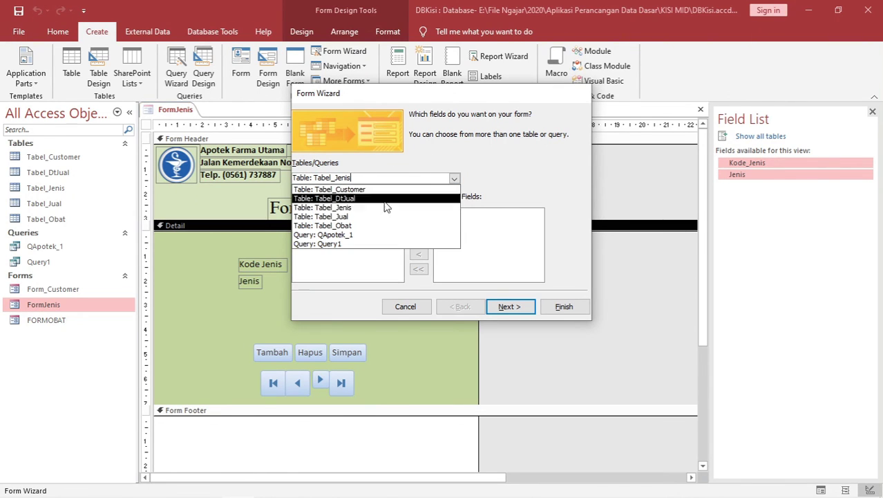
pyautogui.click(352, 217)
pyautogui.click(418, 233)
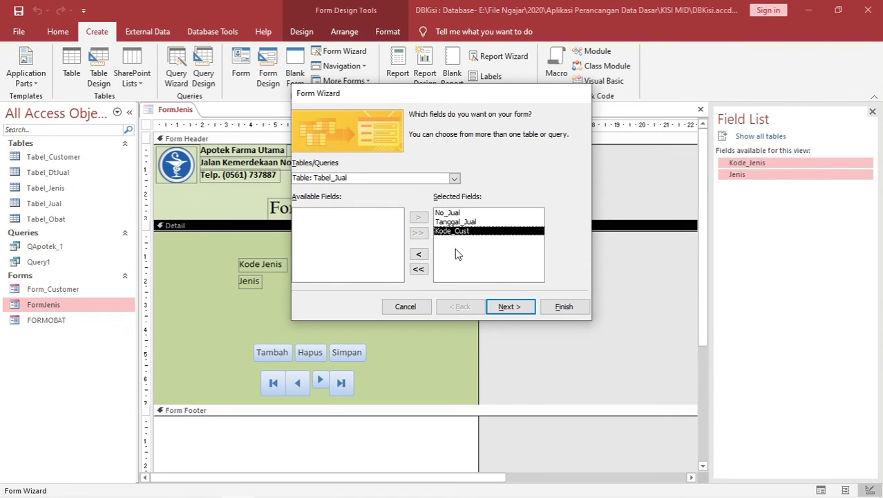
pyautogui.click(510, 306)
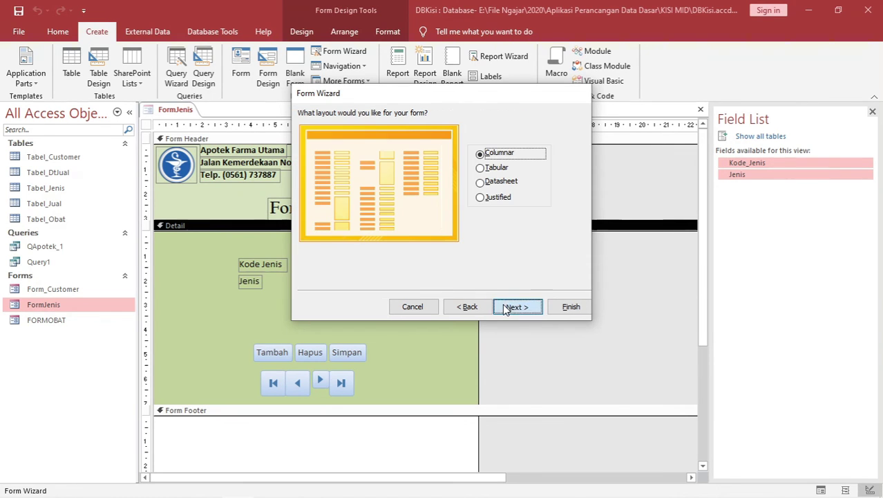
# Step: Keep the Columnar layout, title the form Form_Jual, and finish the wizard with the option to modify the form's design
pyautogui.click(505, 307)
pyautogui.doubleClick(412, 127)
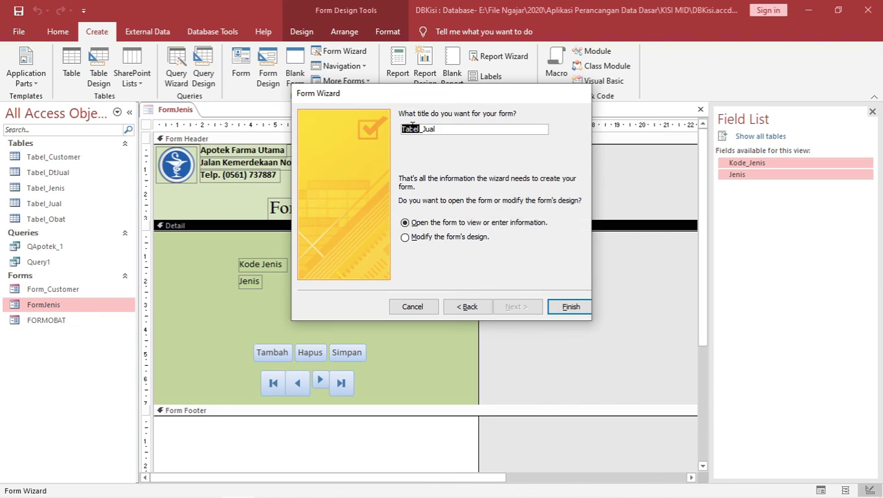
pyautogui.write('For')
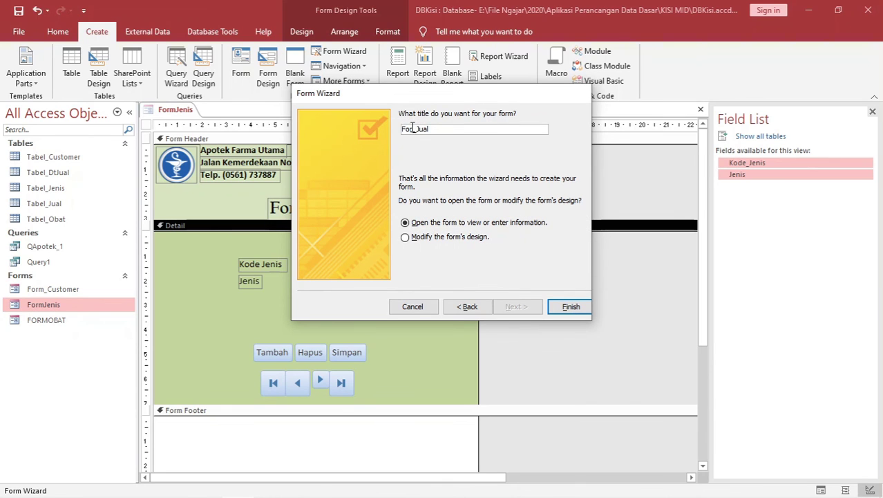
pyautogui.write('m_')
pyautogui.click(455, 237)
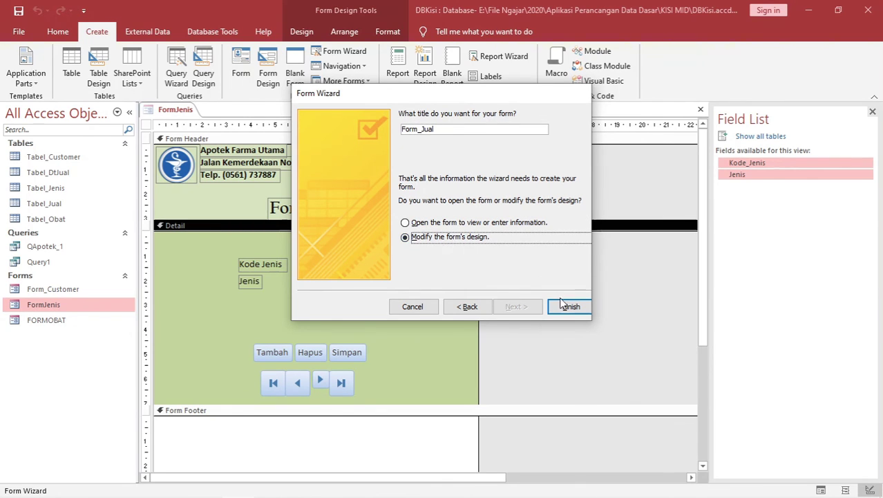
pyautogui.click(566, 306)
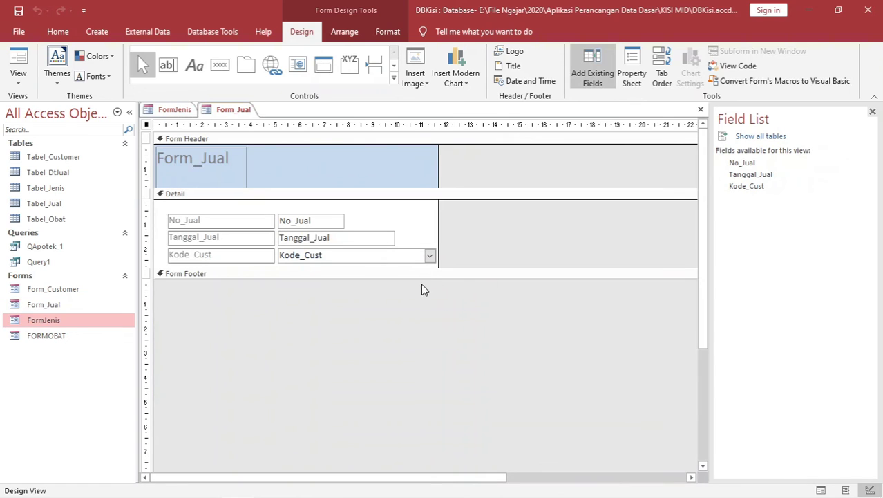
# Step: Enlarge Form_Jual's Detail section to about 6.9 cm high and copy FormJenis's record and navigation buttons below its fields
pyautogui.moveTo(428, 268); pyautogui.dragTo(417, 368)
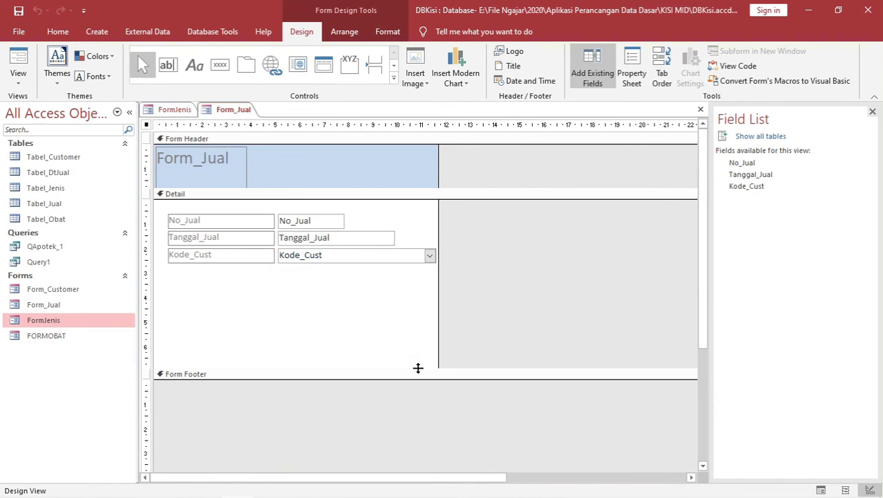
pyautogui.click(161, 114)
pyautogui.rightClick(161, 114)
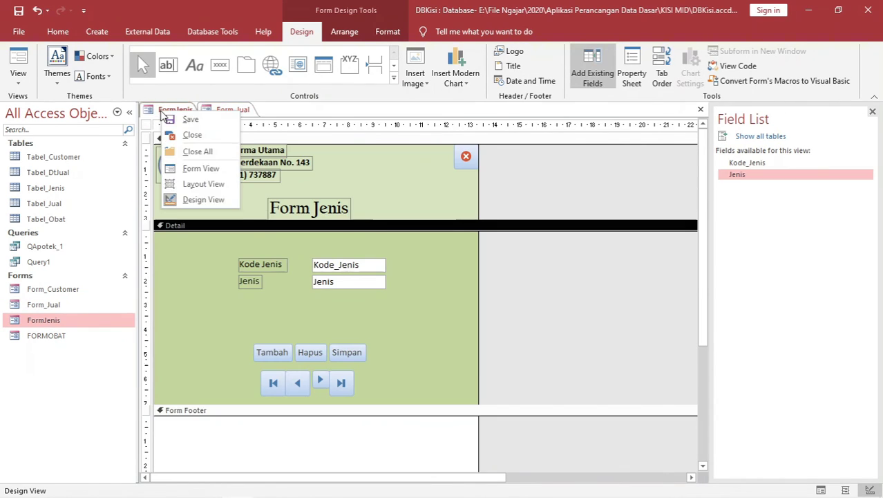
pyautogui.click(201, 200)
pyautogui.moveTo(239, 329); pyautogui.dragTo(371, 397)
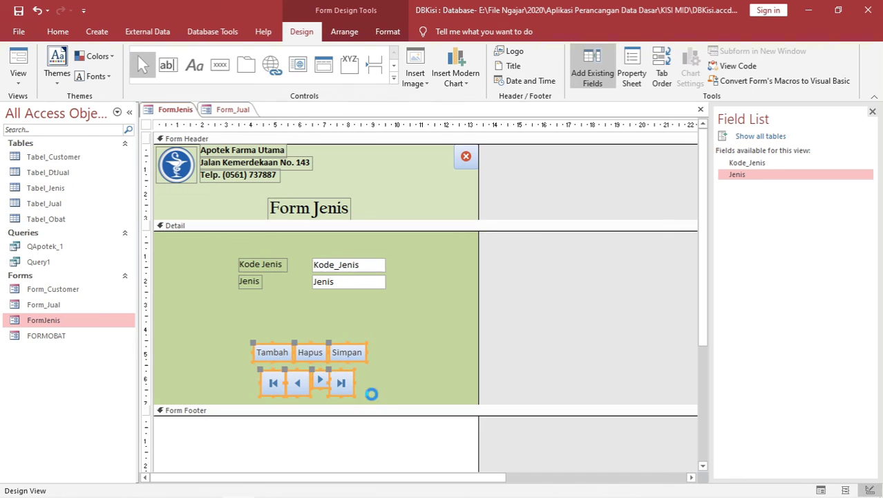
pyautogui.click(237, 110)
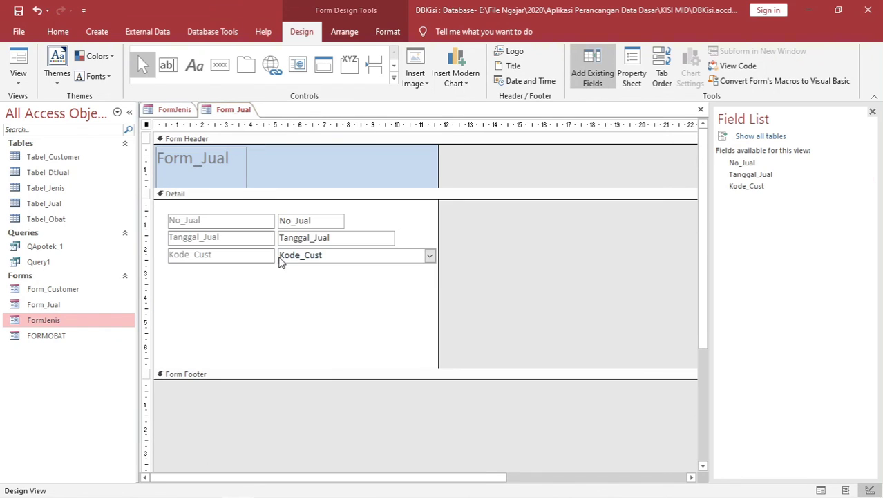
pyautogui.click(282, 302)
pyautogui.hotkey('ctrl', 'v')
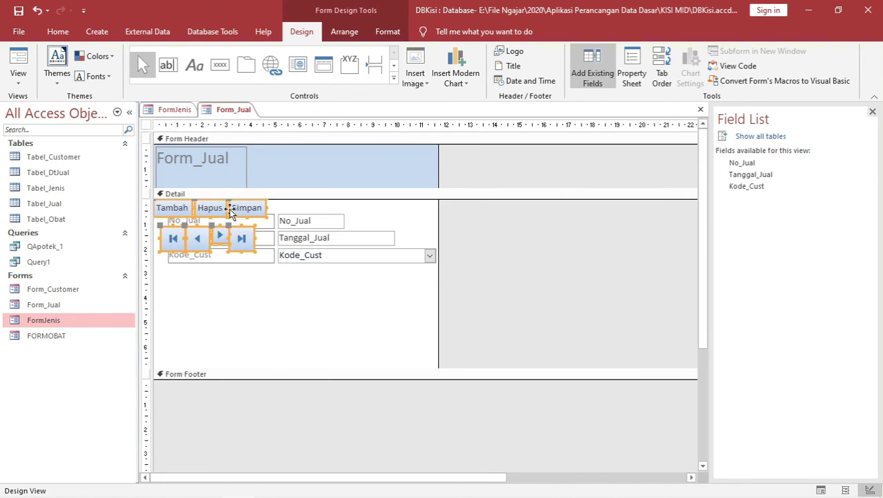
pyautogui.moveTo(215, 209); pyautogui.dragTo(301, 316)
pyautogui.click(362, 292)
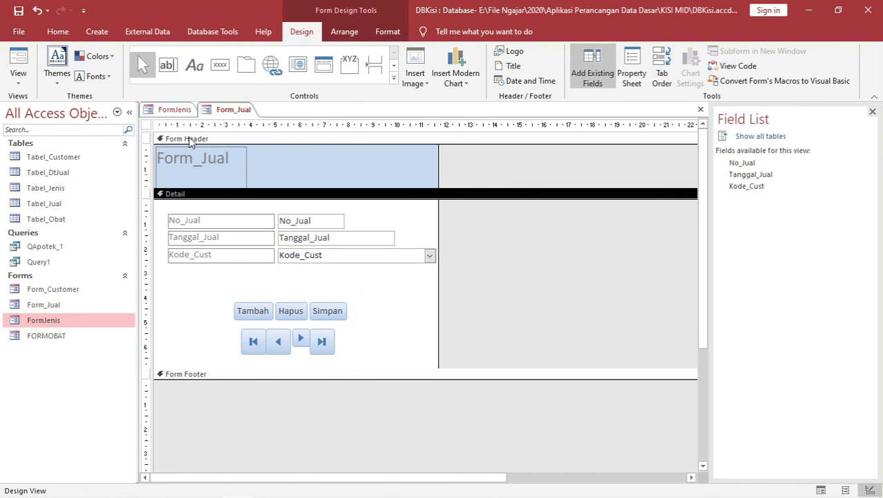
# Step: Replace the title label in Form_Jual's header with a copy of FormJenis's logo, pharmacy details, title and close button
pyautogui.click(174, 110)
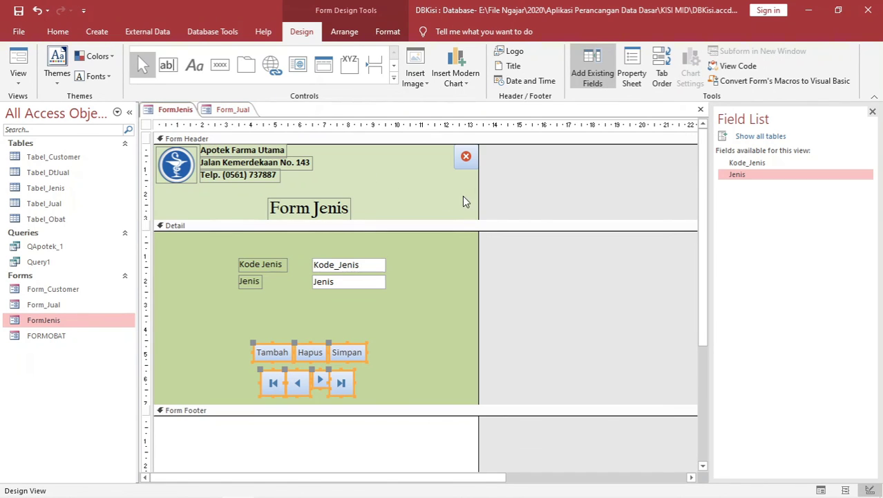
pyautogui.moveTo(464, 195); pyautogui.dragTo(127, 142)
pyautogui.moveTo(454, 210); pyautogui.dragTo(181, 151)
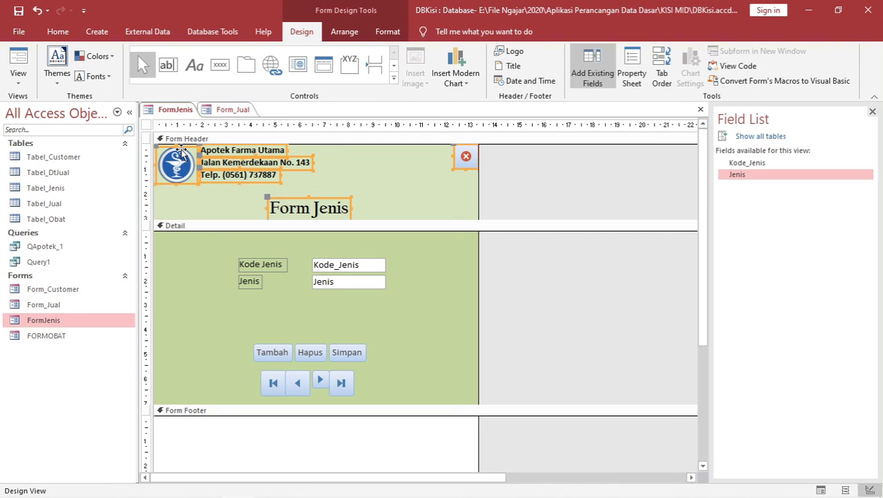
pyautogui.click(234, 109)
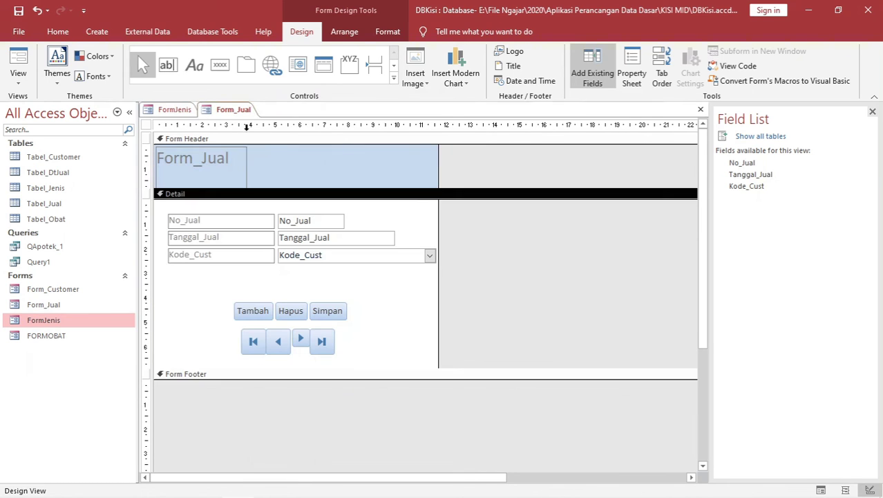
pyautogui.click(238, 146)
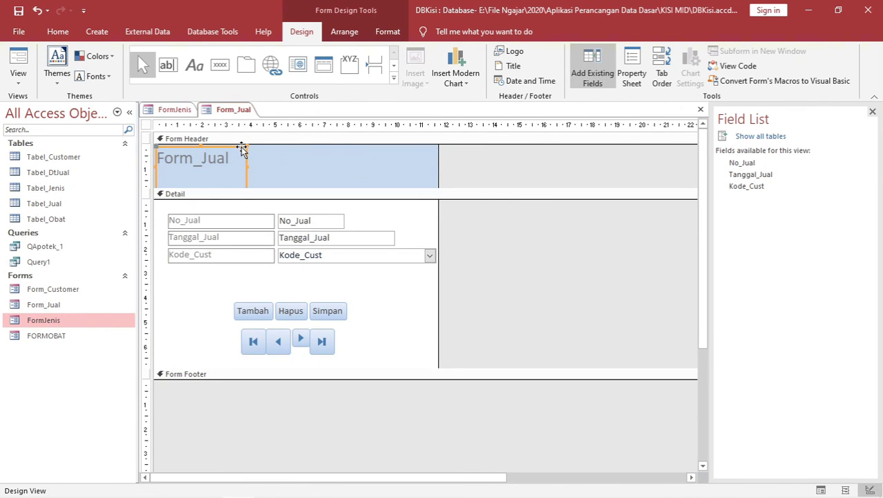
pyautogui.press('Delete')
pyautogui.hotkey('ctrl', 'v')
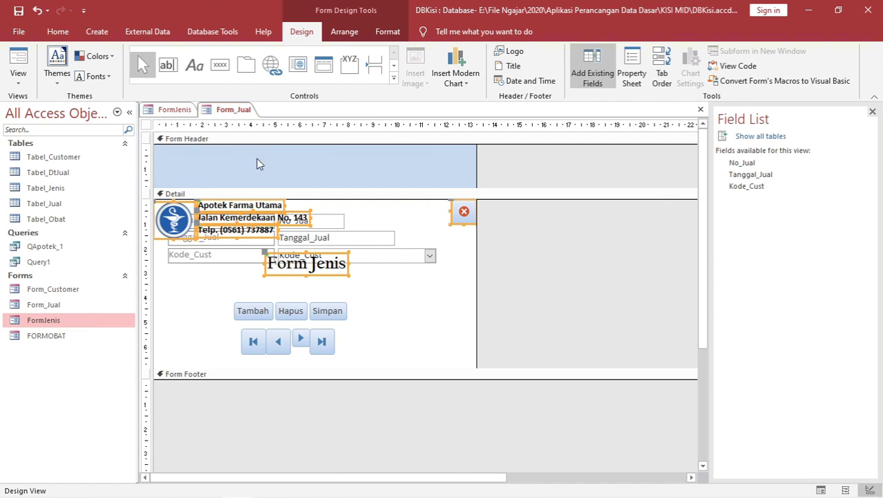
pyautogui.moveTo(268, 199); pyautogui.dragTo(268, 152)
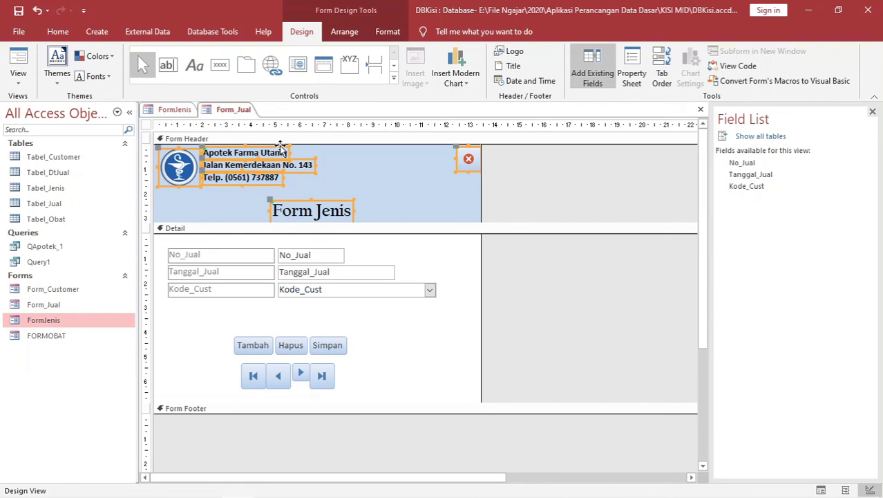
pyautogui.moveTo(279, 152); pyautogui.dragTo(278, 145)
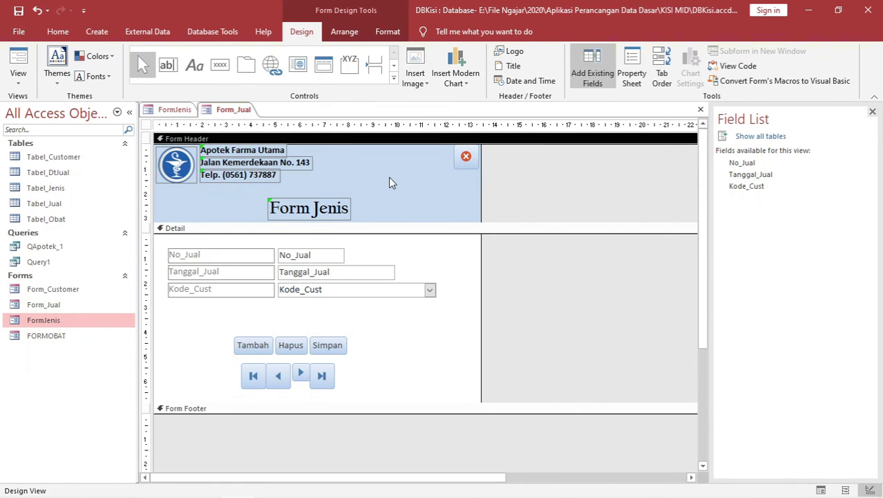
# Step: Close the Field List and change the title label in Form_Jual's header to "Form Jual"
pyautogui.click(437, 275)
pyautogui.click(424, 173)
pyautogui.click(442, 257)
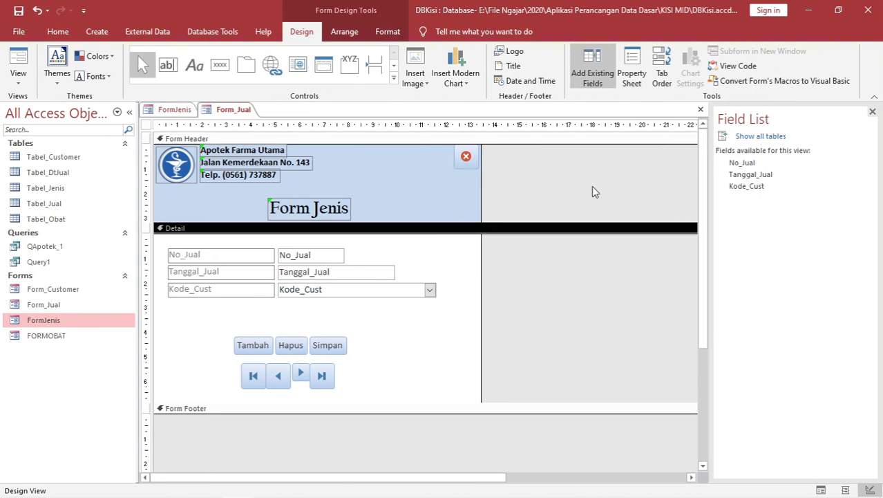
pyautogui.click(872, 111)
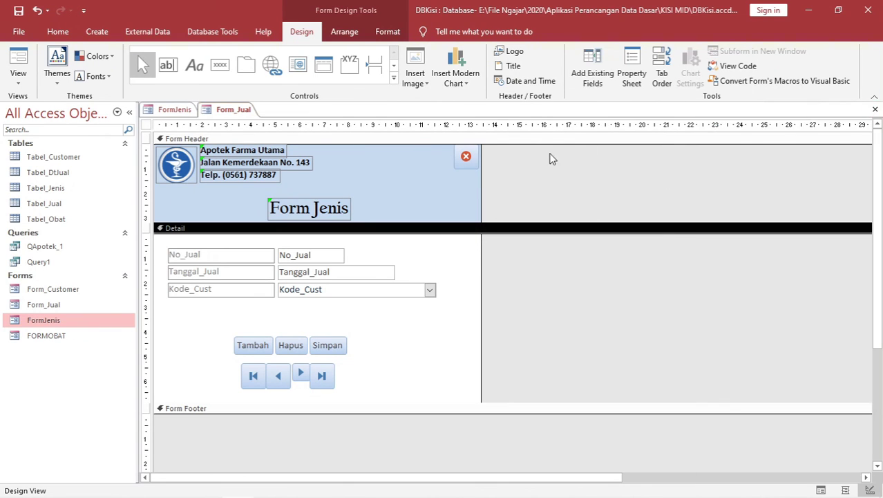
pyautogui.click(389, 207)
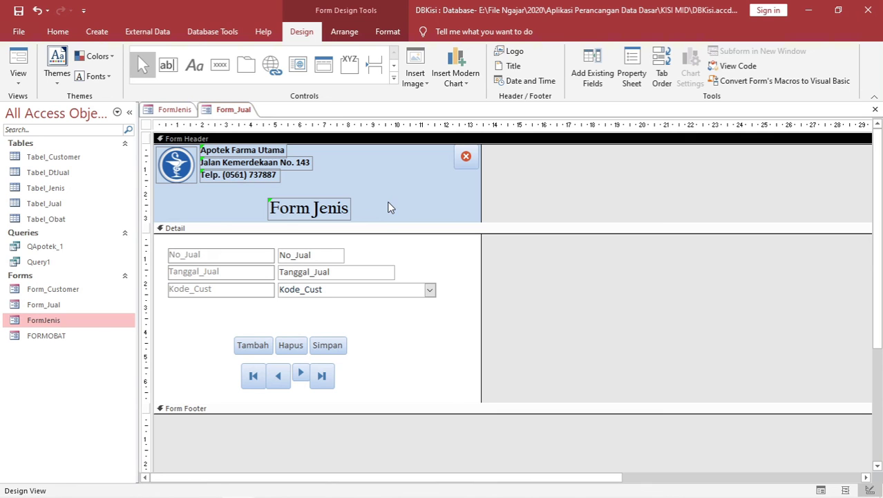
pyautogui.doubleClick(336, 209)
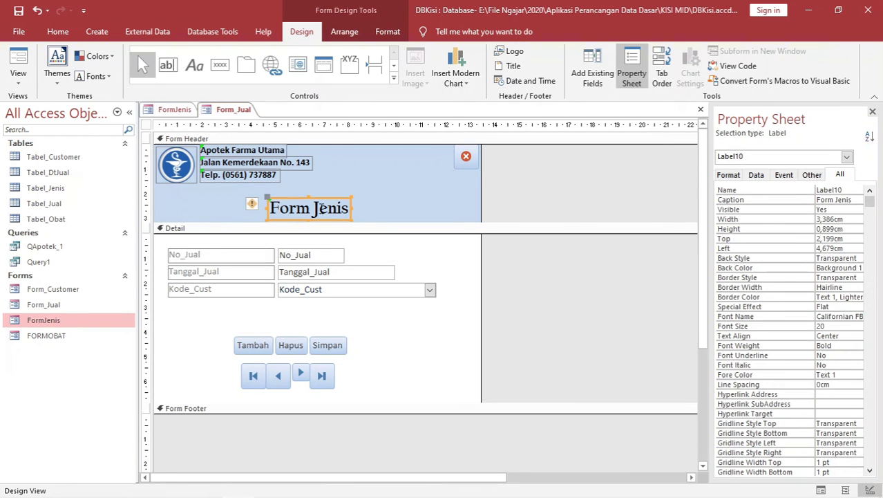
pyautogui.moveTo(311, 208); pyautogui.dragTo(350, 209)
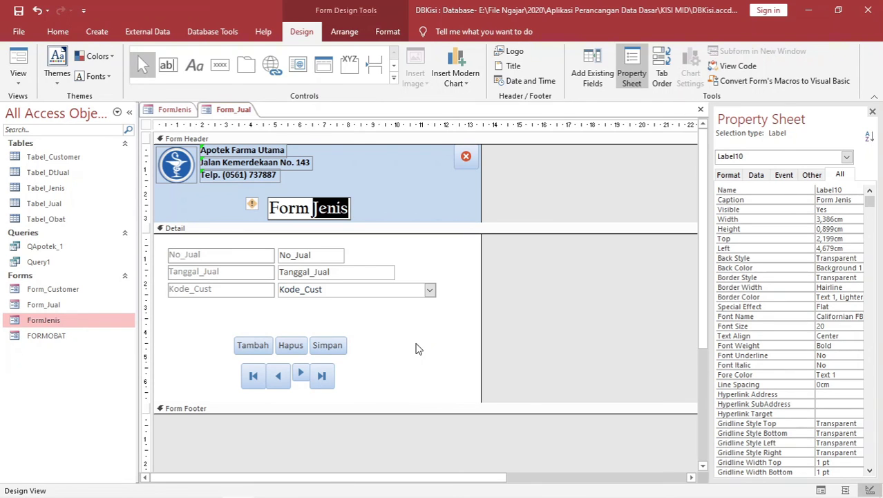
pyautogui.write('Jual')
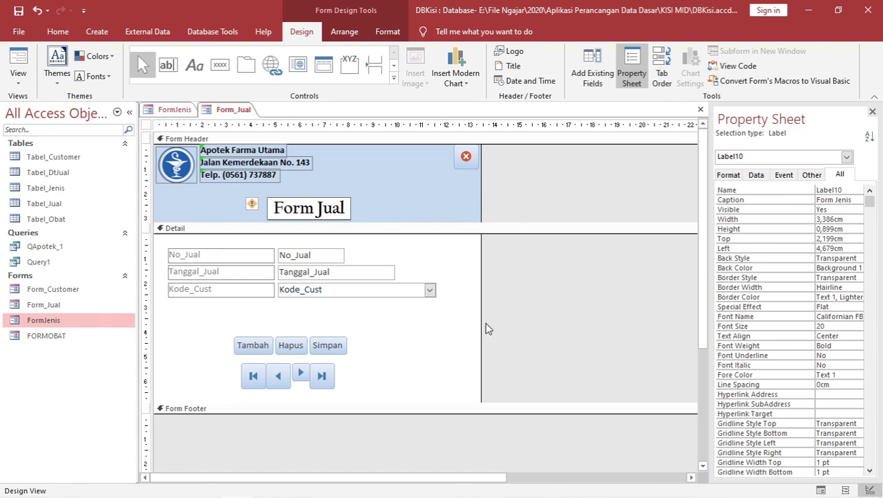
pyautogui.click(417, 279)
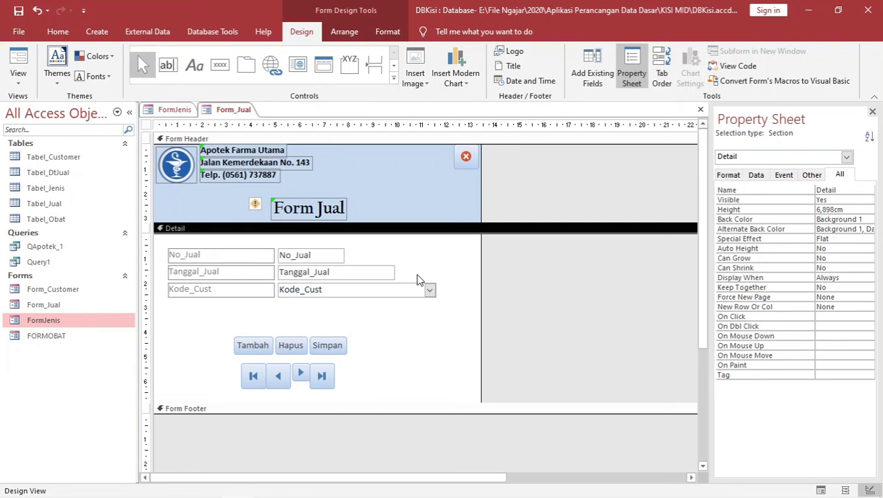
# Step: Open Form_Customer to view its finished design
pyautogui.doubleClick(66, 290)
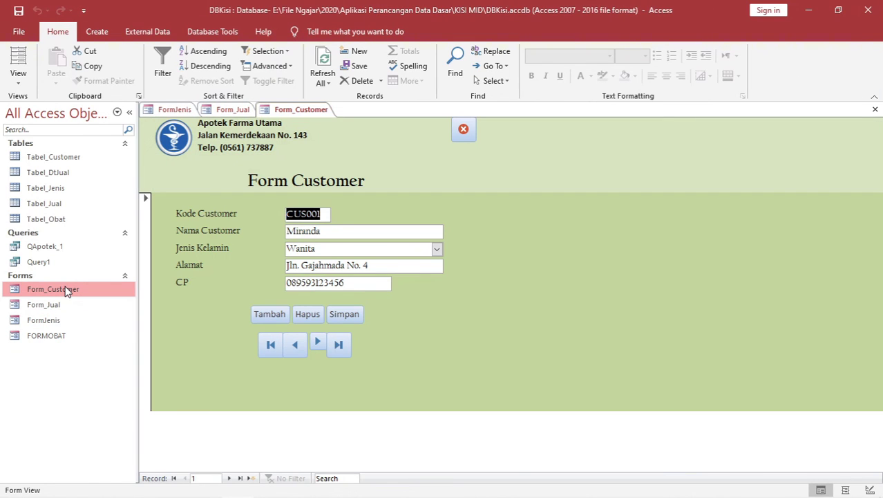